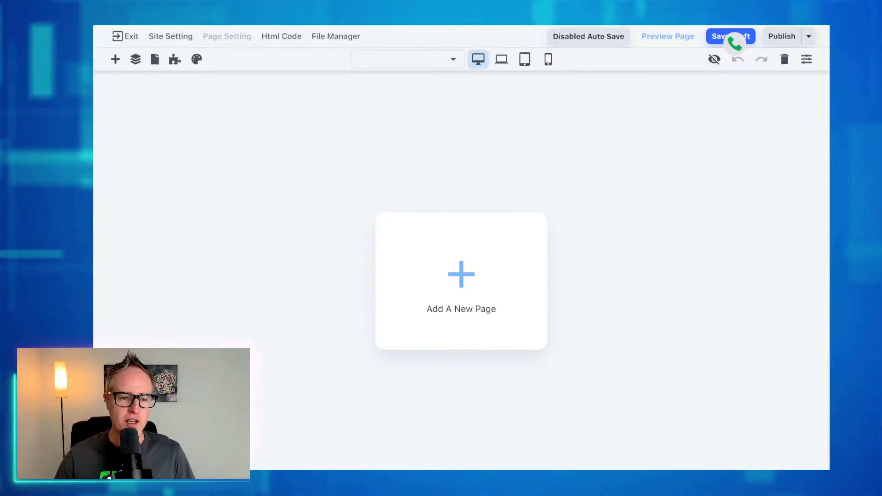
Add a new empty page to the site and open its global styles.
left_click(454, 284)
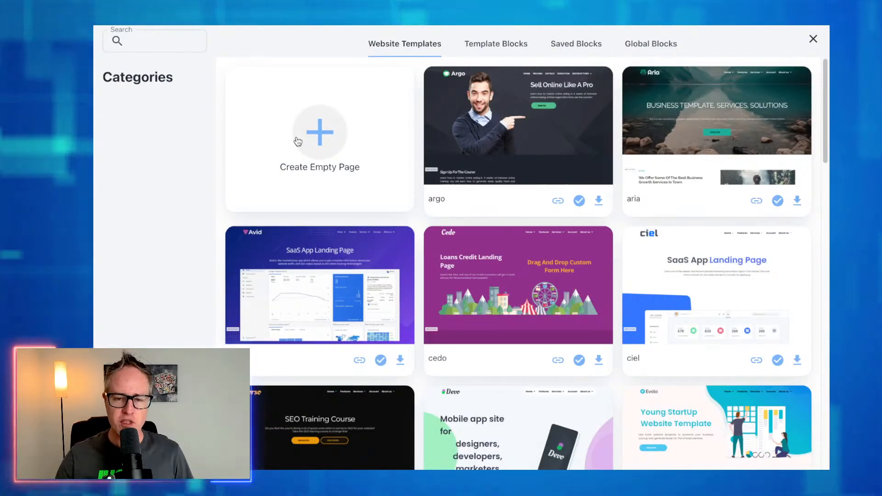
left_click(297, 141)
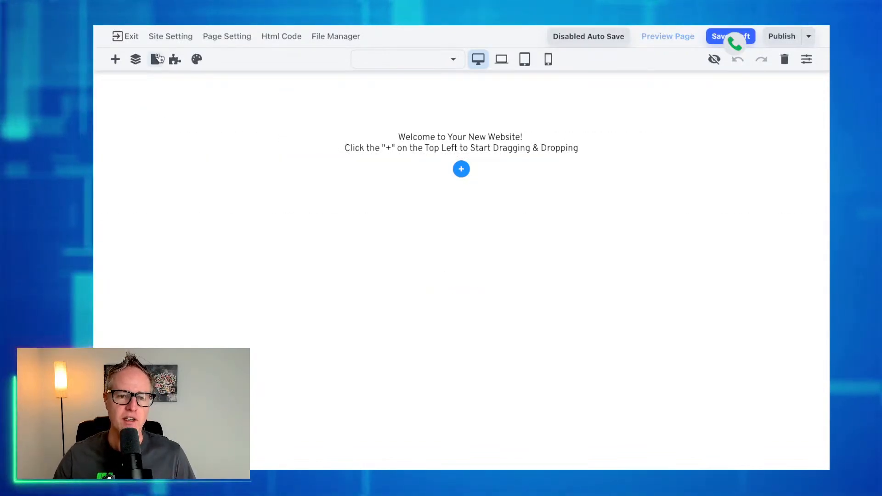
left_click(196, 60)
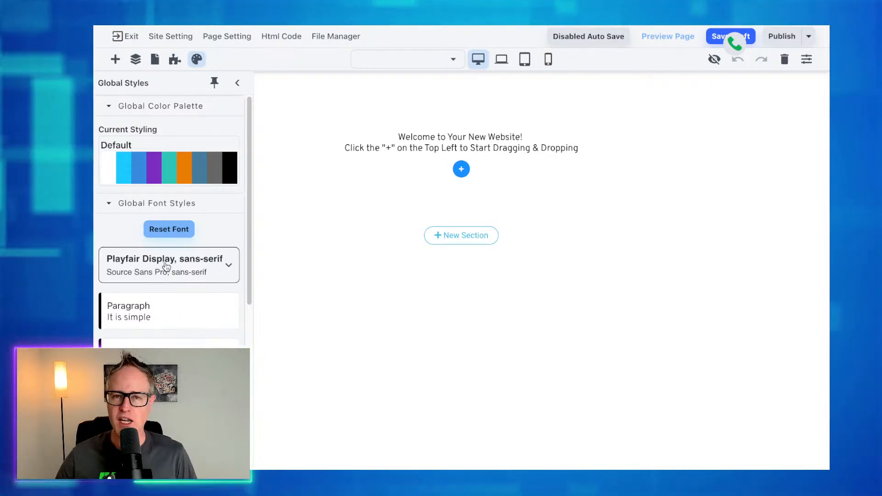
Add a button below the welcome text, a sub heading above it, and a heading above the sub heading.
left_click(118, 60)
left_click_drag(121, 252, 449, 148)
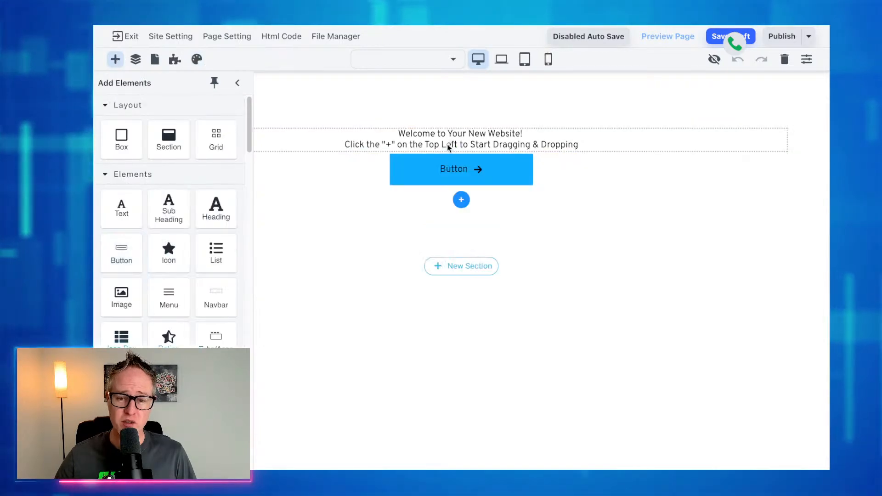
left_click_drag(153, 213, 373, 146)
left_click_drag(216, 210, 359, 141)
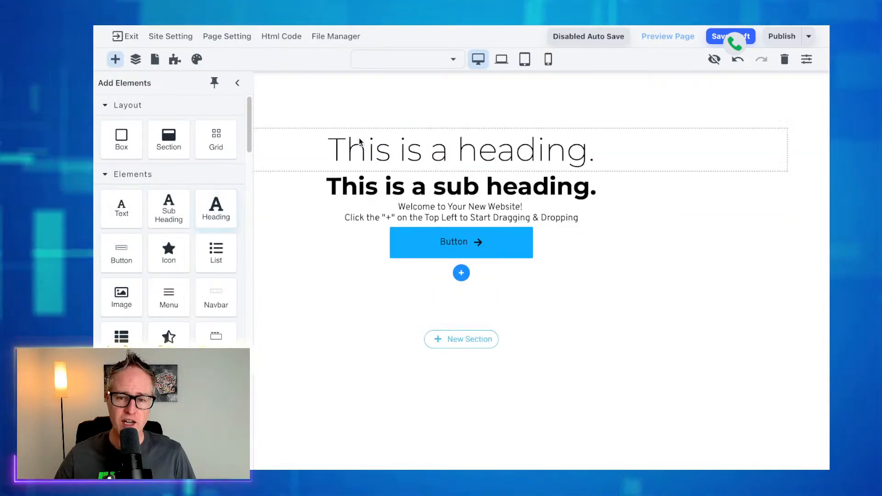
Set the global Paragraph style's font to Inter.
left_click(197, 59)
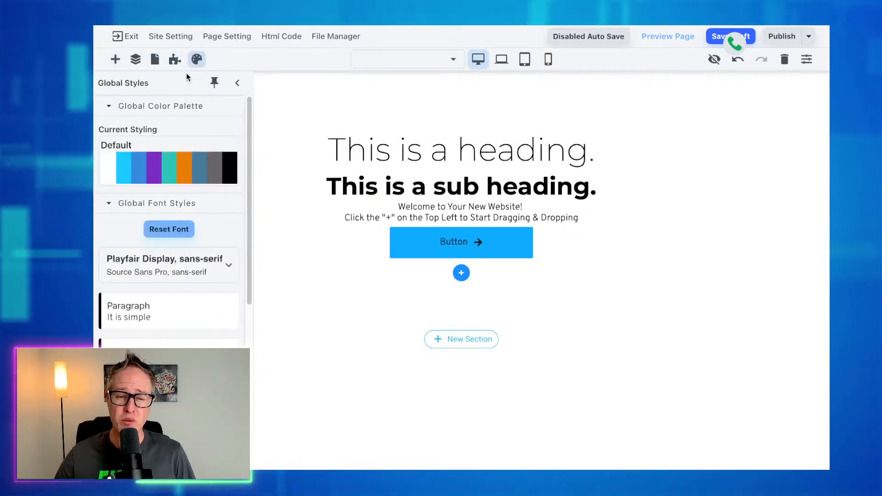
left_click(178, 322)
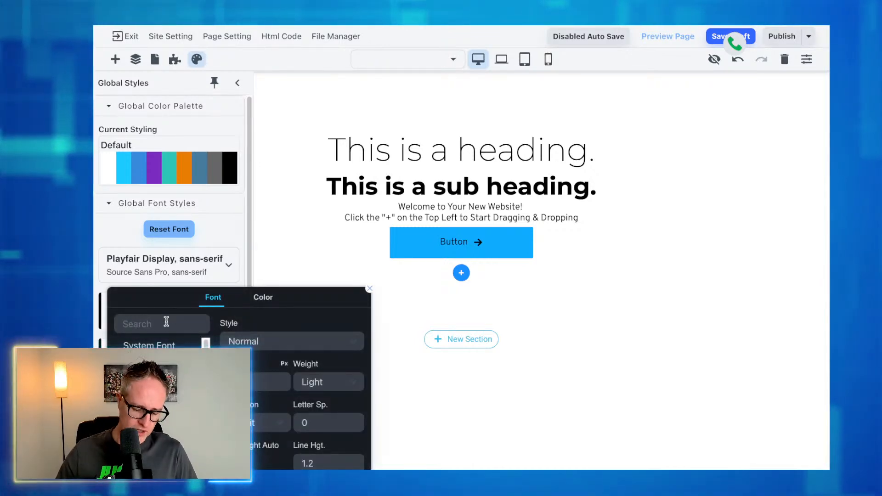
left_click(167, 322)
type("in")
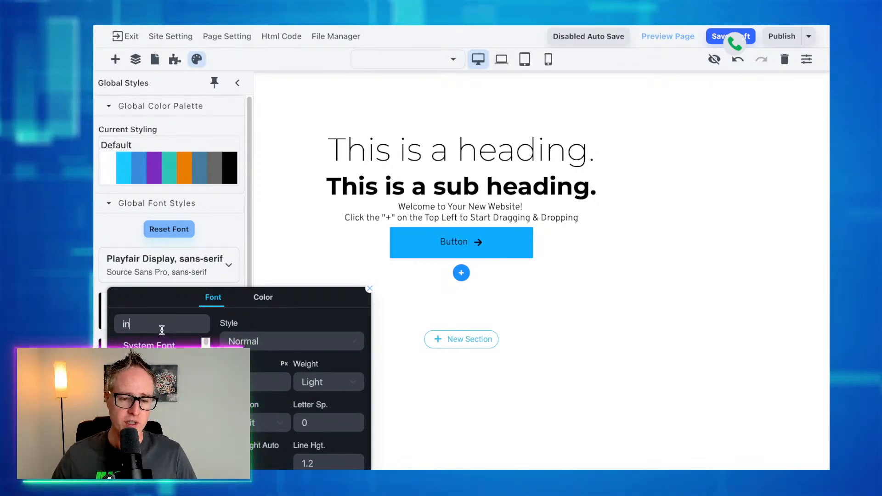
type("t")
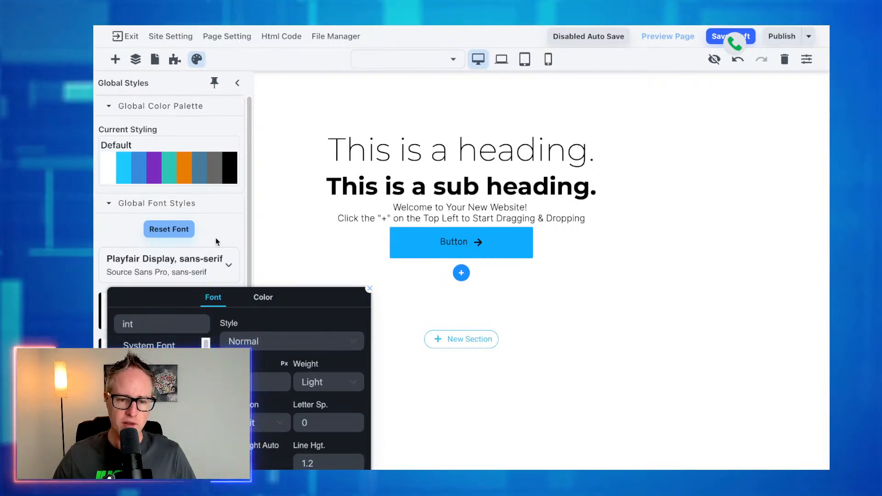
left_click(202, 260)
Set the global Heading 1 style's font to Inter.
left_click(163, 348)
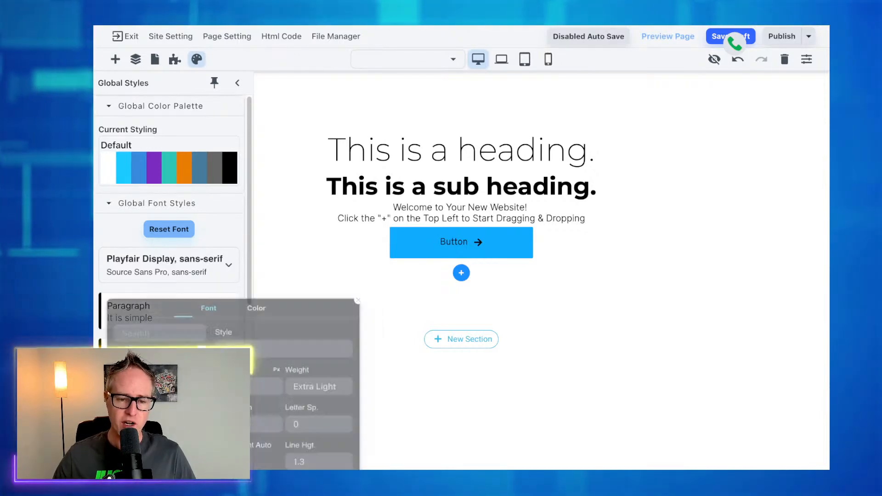
left_click(150, 331)
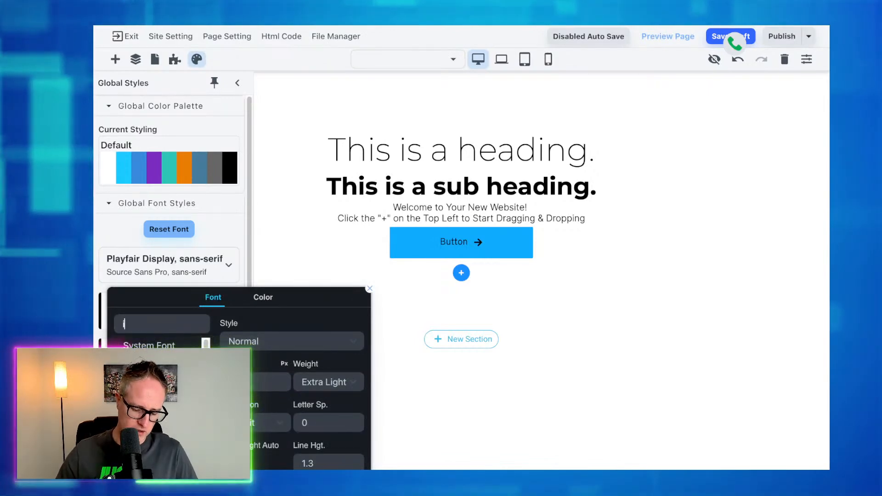
type("int")
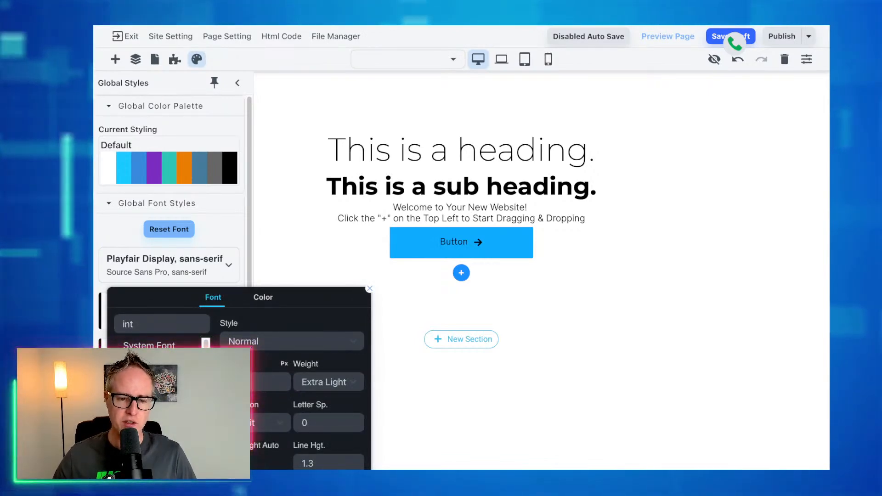
left_click(149, 365)
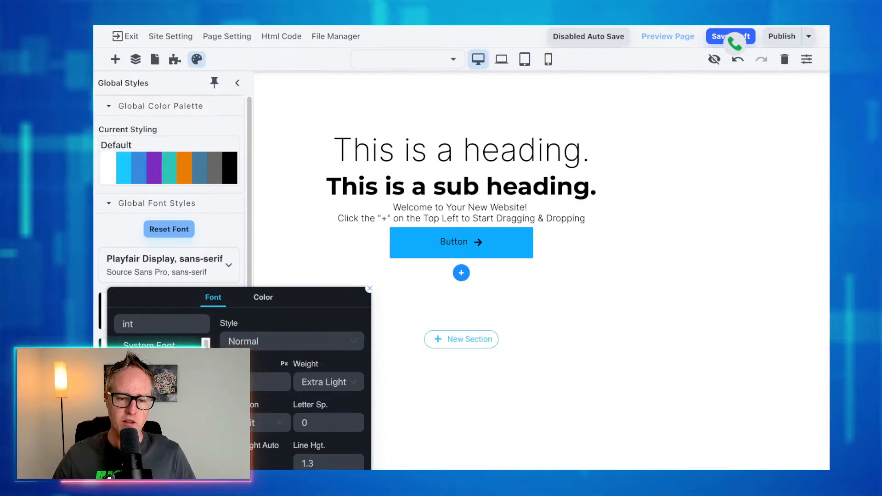
Set the Heading 1 style's weight to Bold and its letter spacing to -2.
left_click(355, 392)
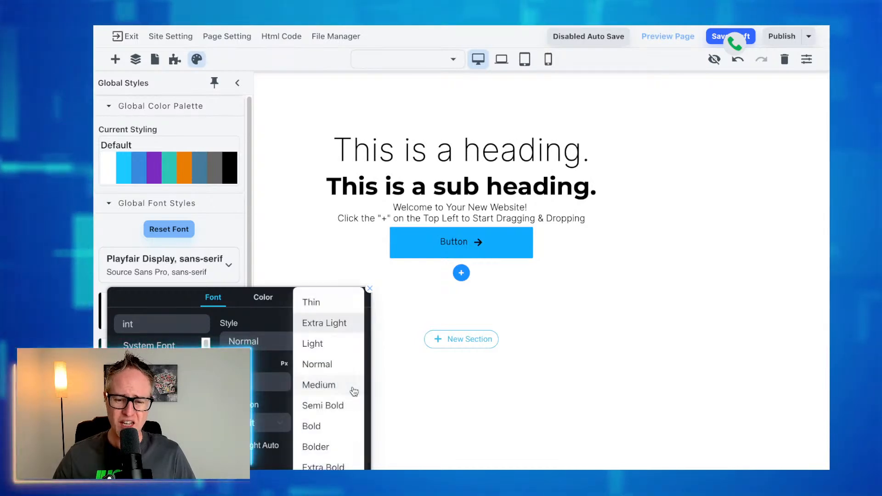
left_click(335, 423)
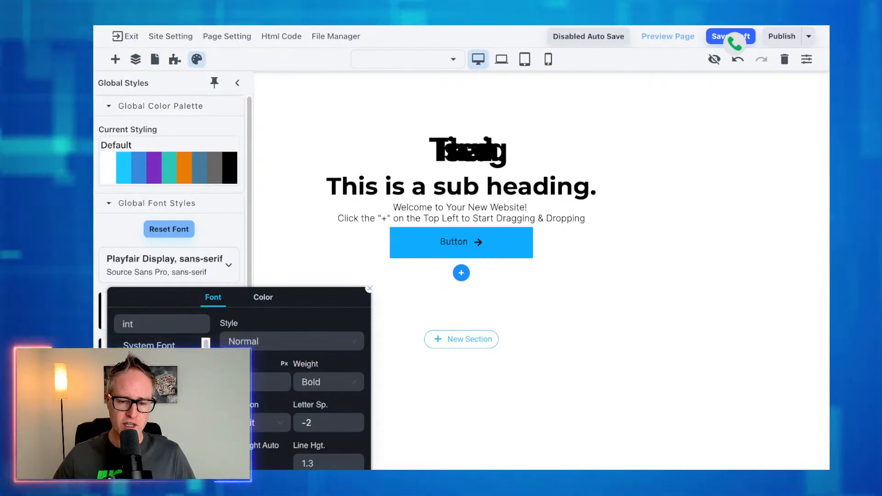
key("BackSpace")
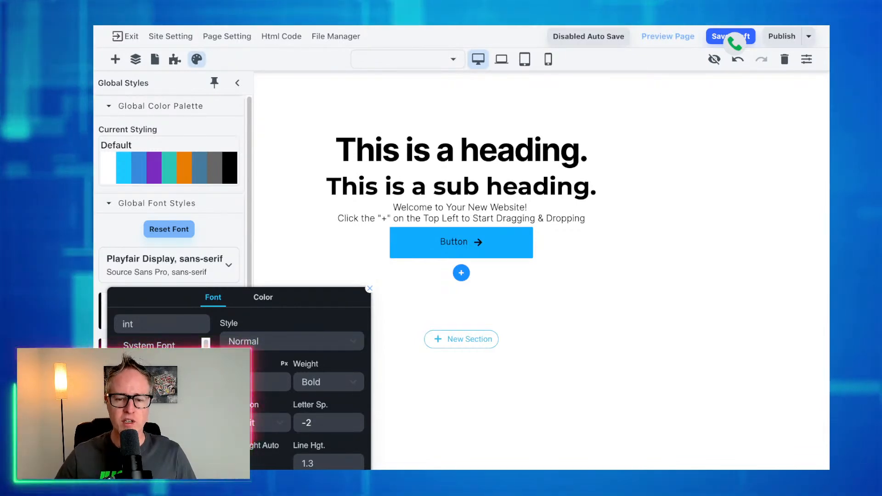
left_click(218, 228)
Set the global Heading 2 style's letter spacing to -2.
scroll(203, 305, "down", 3)
left_click(203, 340)
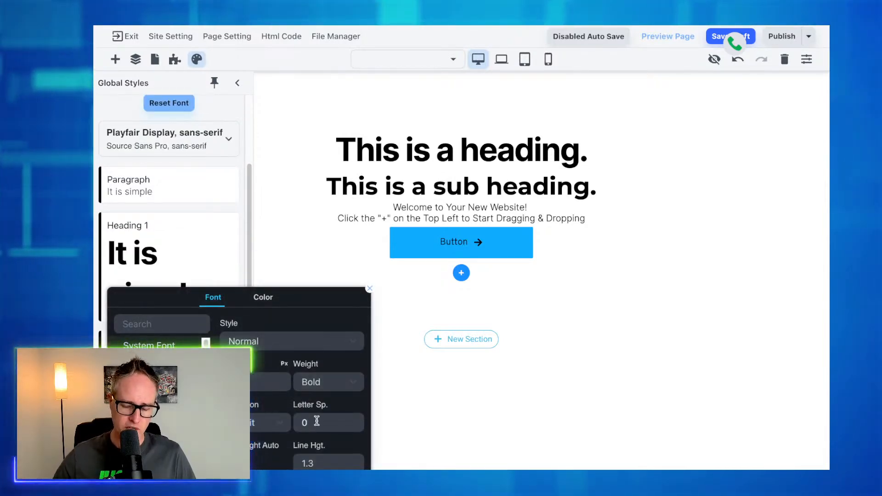
type("-2")
key("Left")
key("Left")
key("BackSpace")
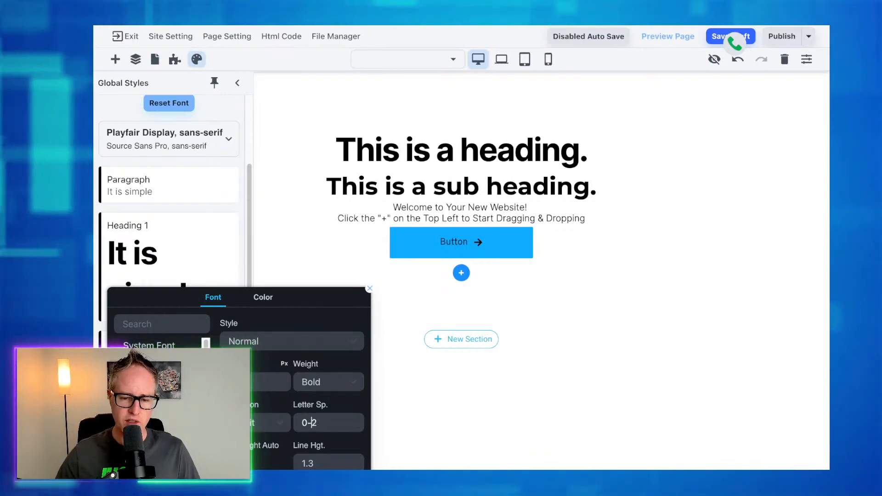
key("Right")
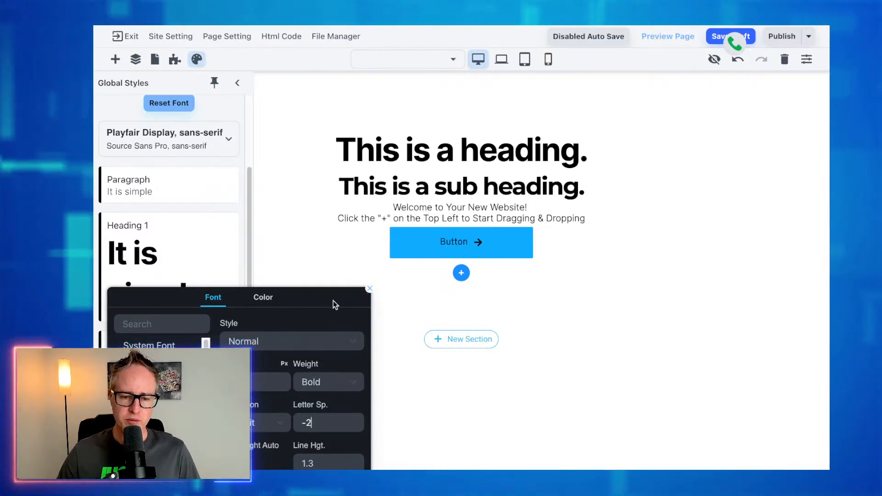
Set the Heading 2 style's font to Inter and close its font settings.
left_click(155, 321)
type("inter")
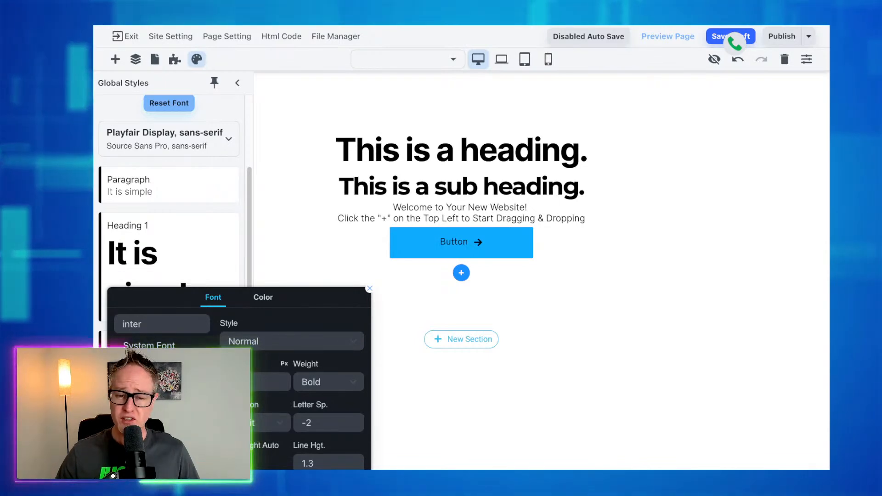
left_click(149, 368)
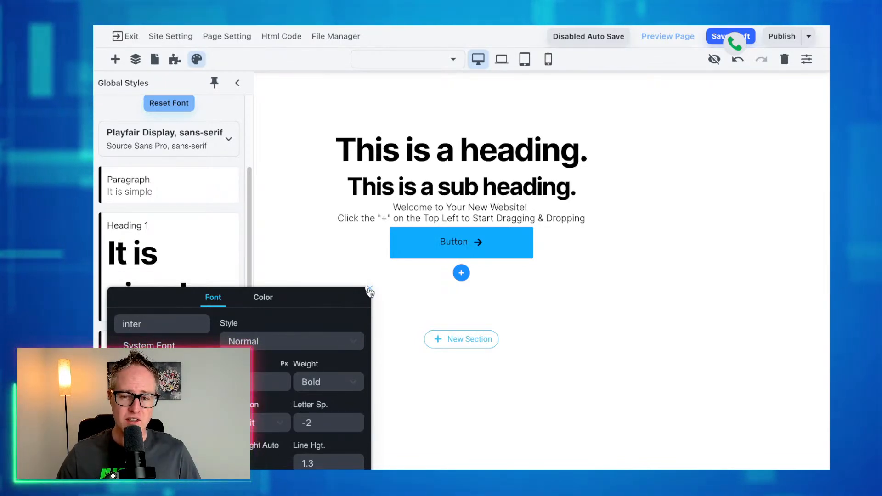
left_click(369, 291)
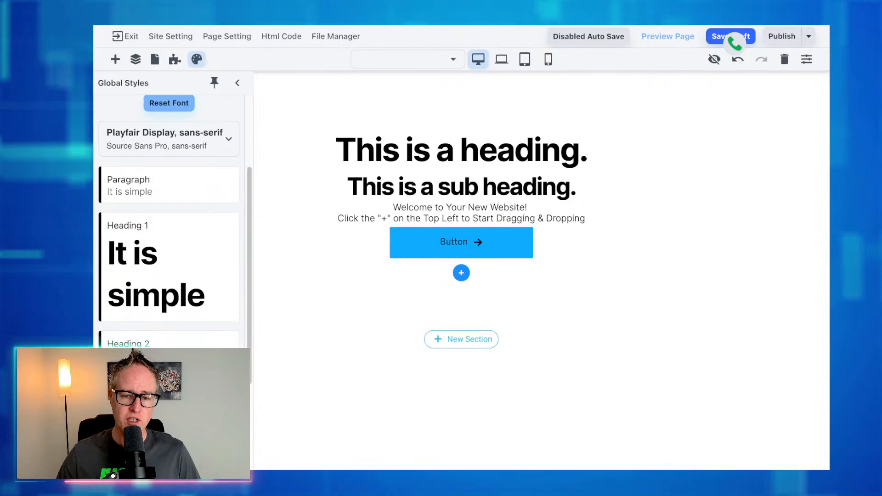
Set the font of the global button text style to Inter.
scroll(168, 220, "down", 4)
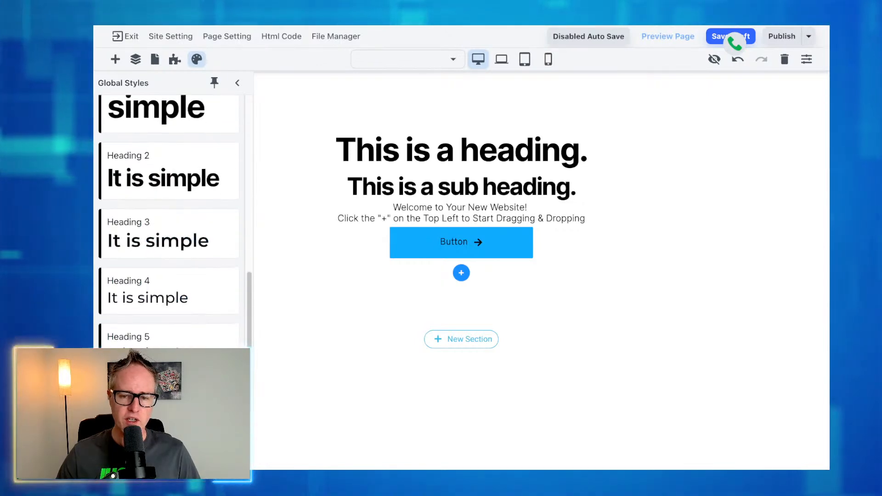
left_click(234, 342)
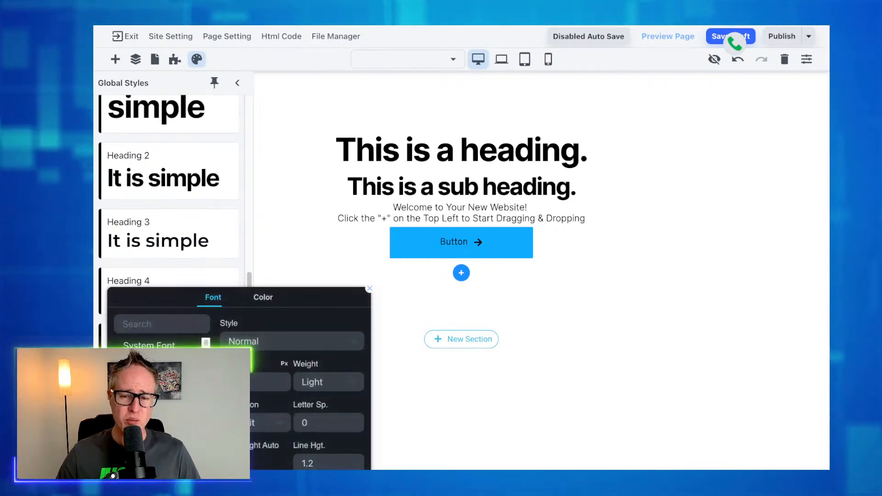
left_click(154, 325)
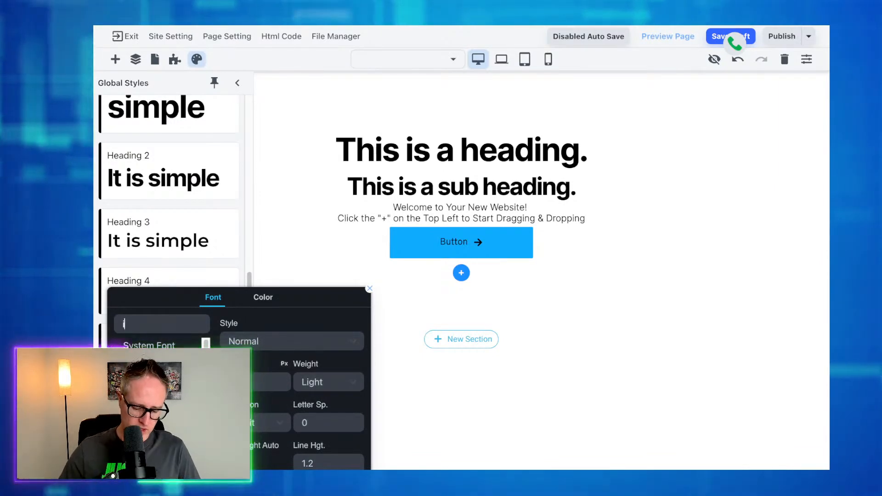
type("in")
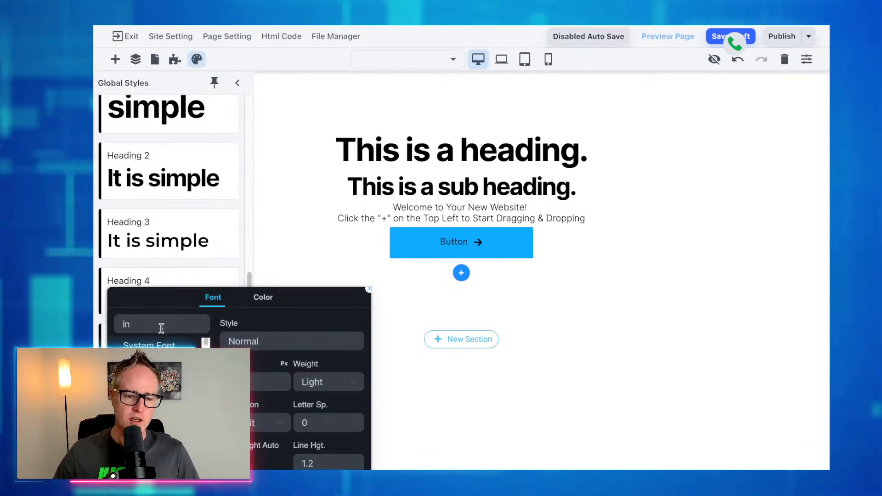
type("t")
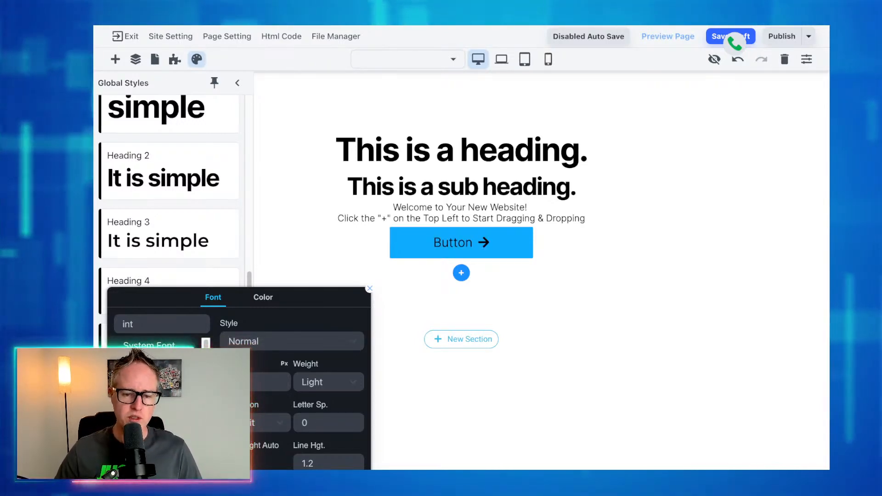
Set the global button text style's weight to Semi Bold and its text colour to white.
left_click(329, 383)
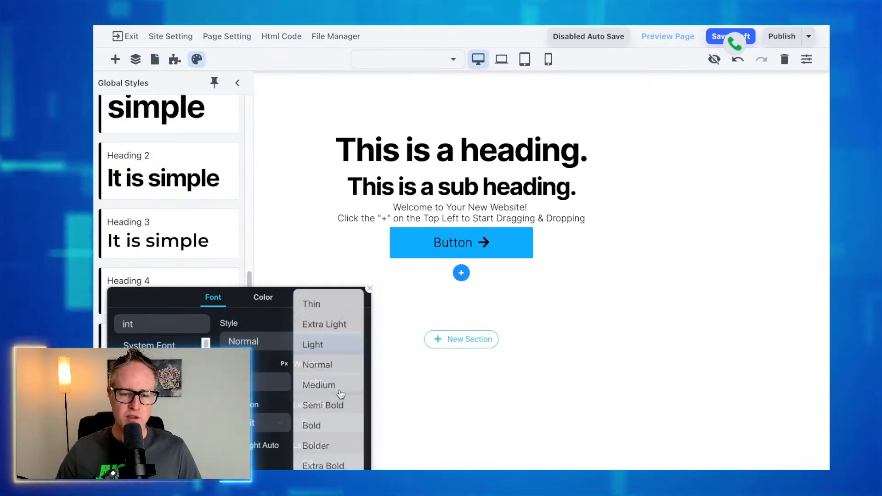
left_click(317, 426)
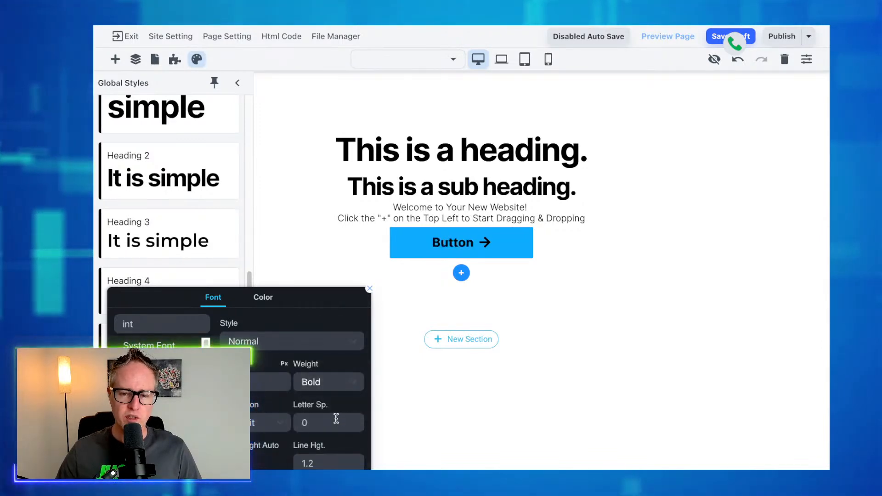
left_click(333, 387)
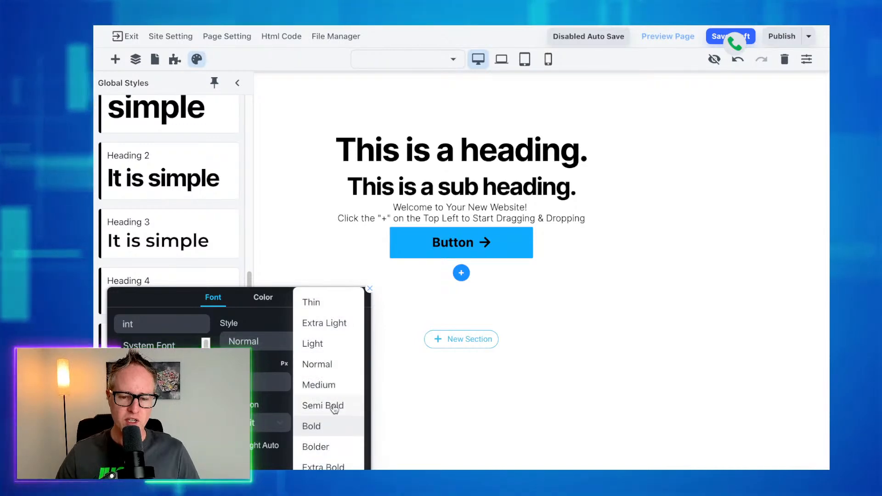
left_click(334, 406)
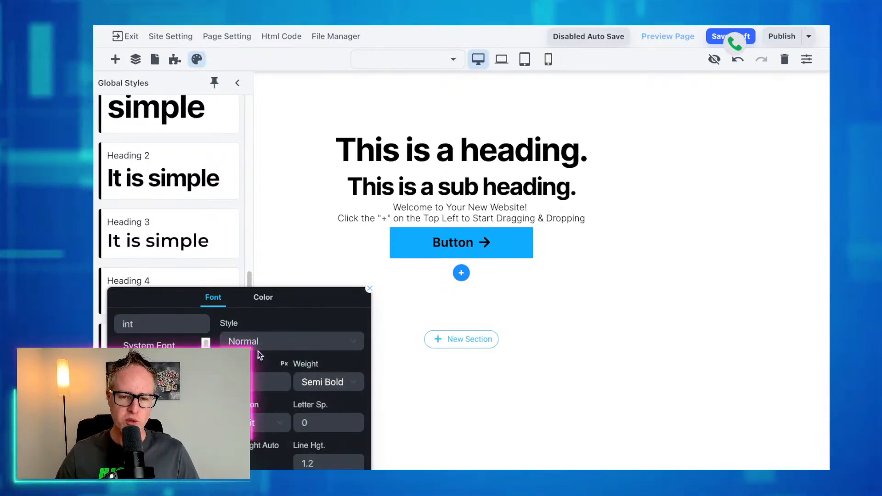
left_click(252, 301)
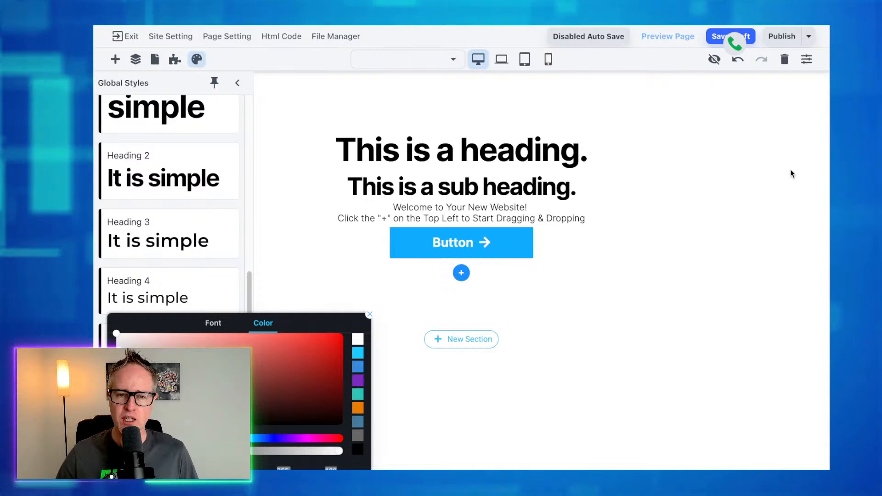
left_click(370, 315)
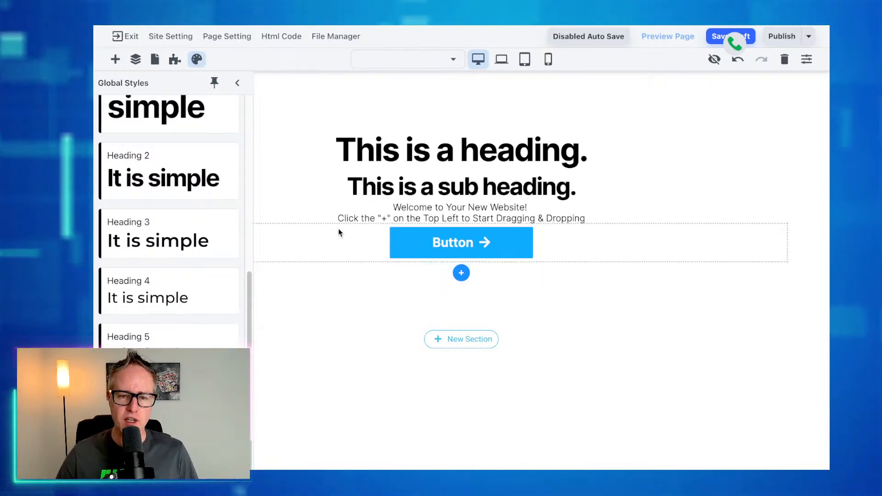
Close the global styles and delete the heading, sub heading and welcome text from the page, keeping only the button.
scroll(210, 202, "up", 5)
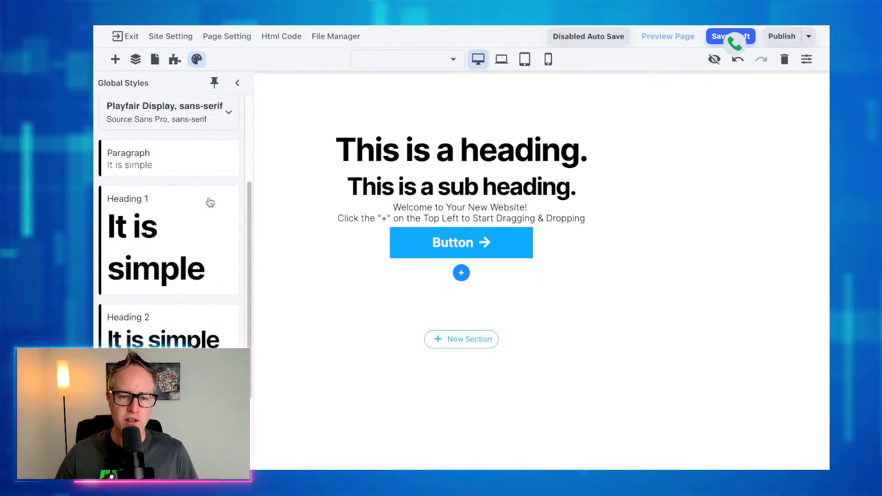
left_click(237, 85)
left_click(434, 148)
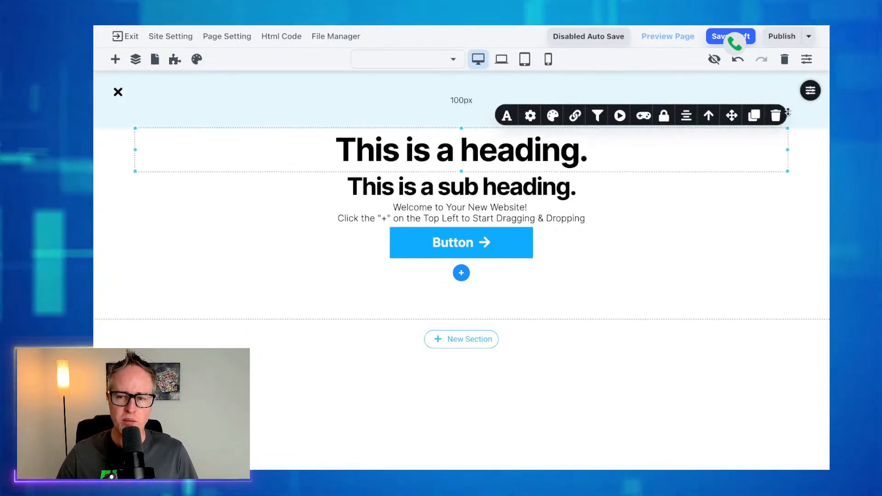
left_click(775, 115)
left_click(647, 145)
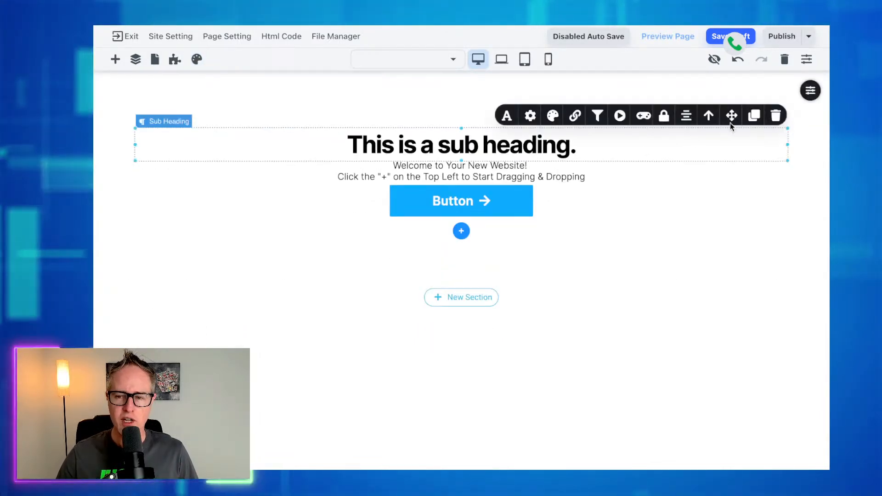
left_click(775, 117)
left_click(667, 158)
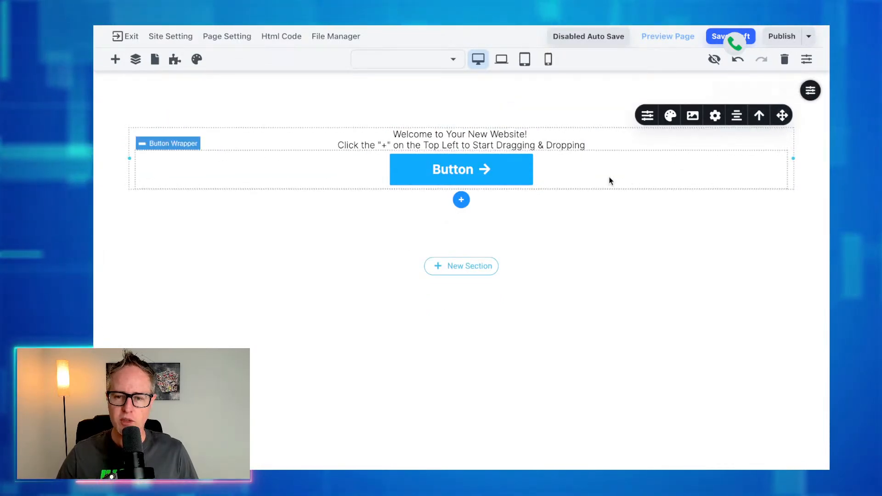
left_click(630, 138)
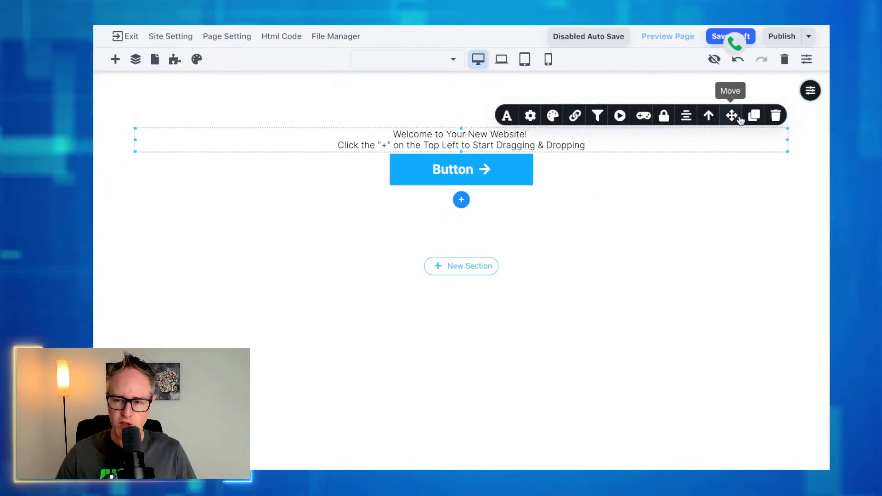
left_click(775, 116)
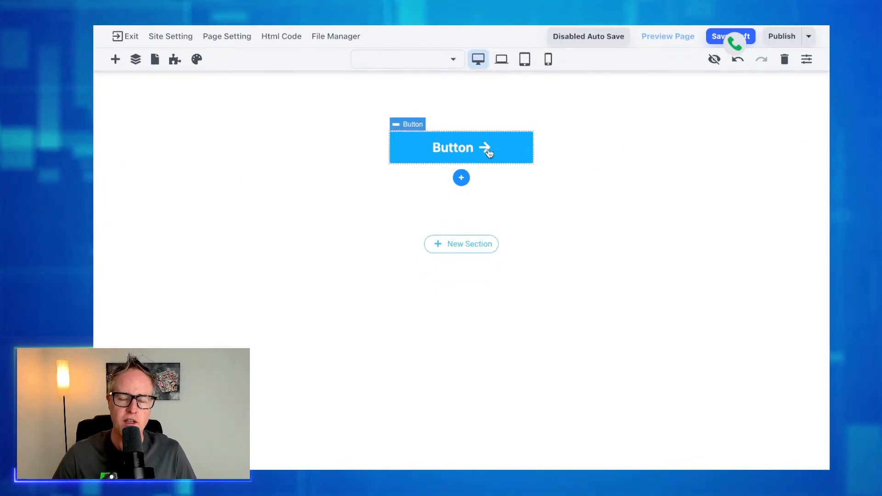
Add a 2 x 1 grid layout above the button.
left_click(114, 59)
left_click_drag(202, 141, 366, 140)
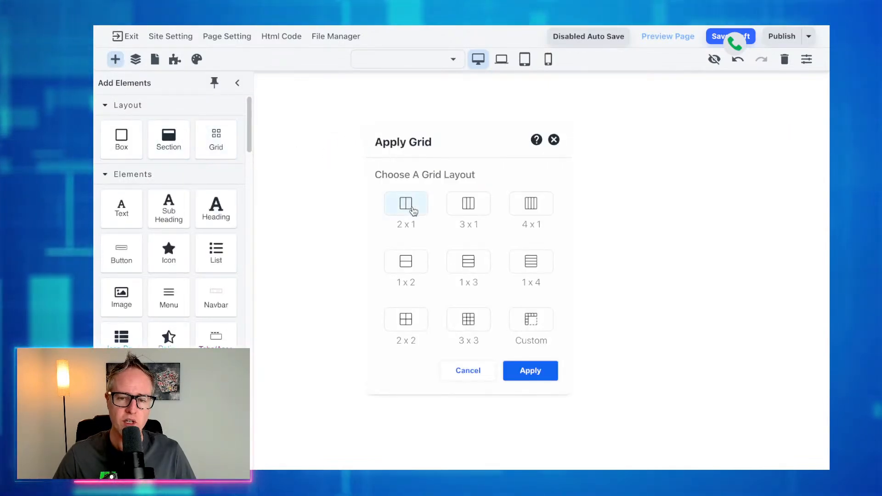
left_click(528, 367)
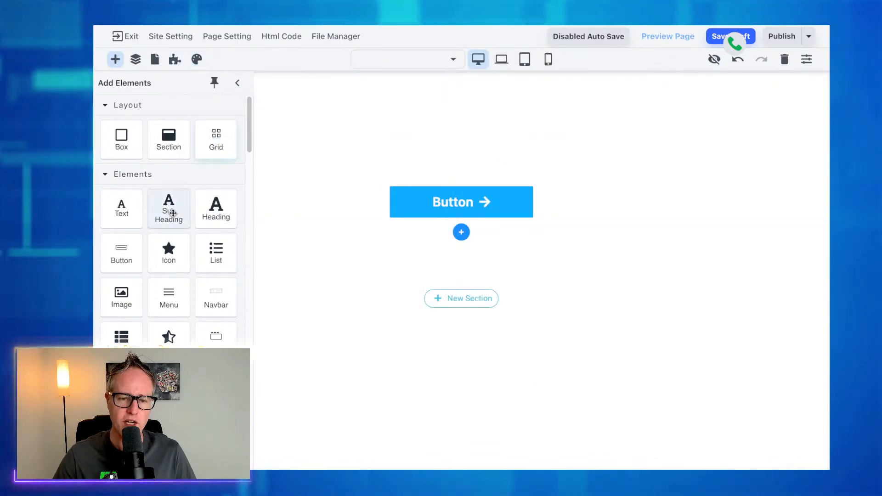
Place a navbar above the grid and an image placeholder in the grid's right column.
left_click_drag(214, 296, 422, 130)
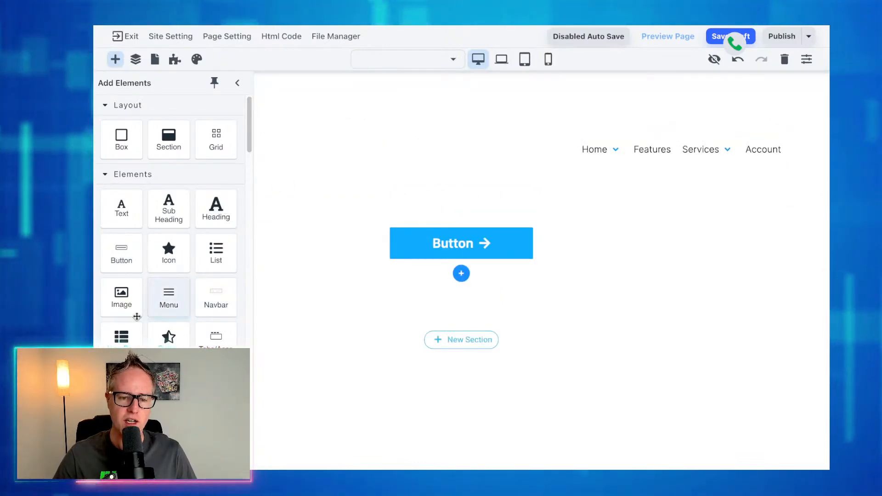
left_click_drag(127, 313, 509, 213)
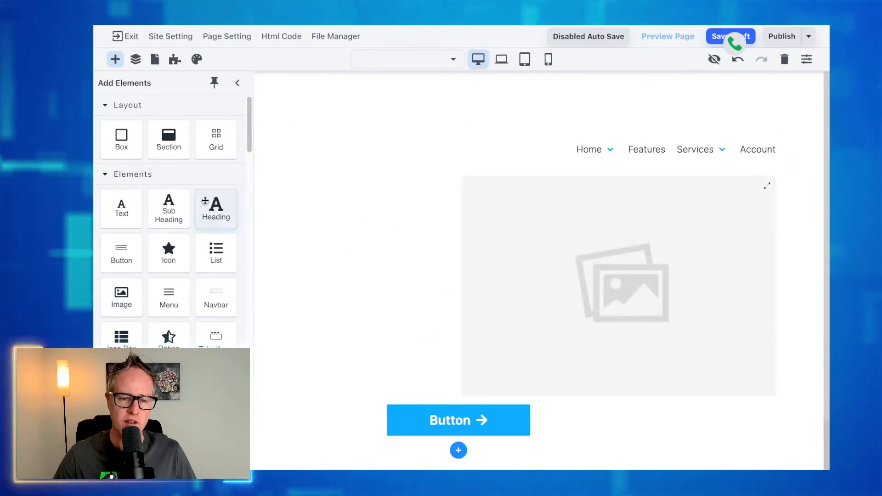
Add a heading, a text element and a list, stacked in that order, to the grid's left column.
left_click_drag(218, 205, 332, 216)
left_click_drag(138, 209, 288, 225)
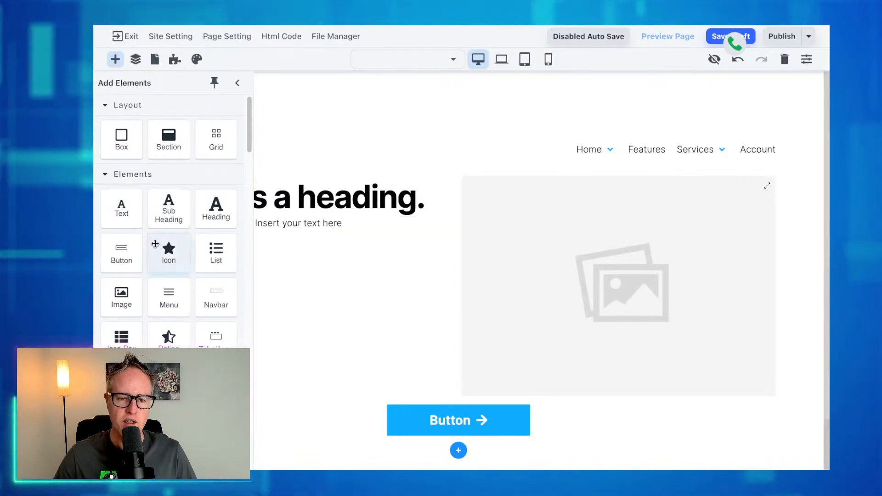
left_click_drag(204, 264, 311, 321)
Move the existing button into the left column, between the text and the list.
left_click(237, 83)
left_click_drag(398, 420, 335, 225)
left_click_drag(332, 226, 332, 226)
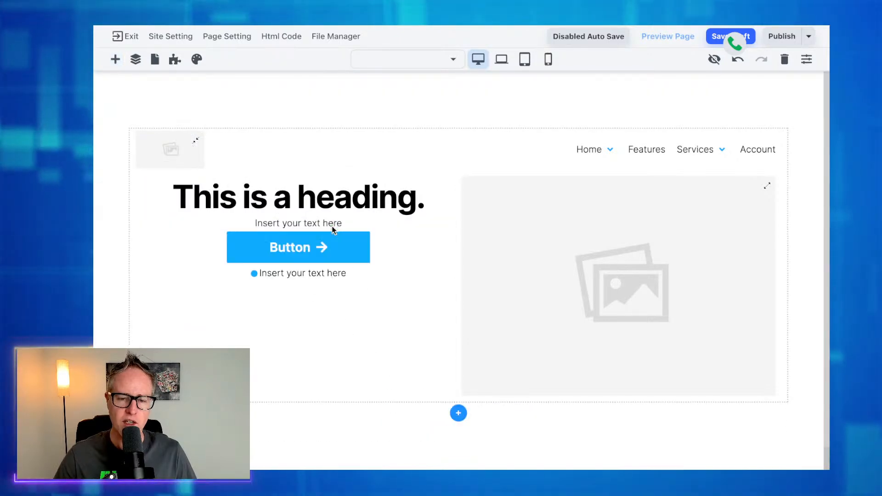
Left-align the heading and the text beneath it in the left column.
left_click(232, 195)
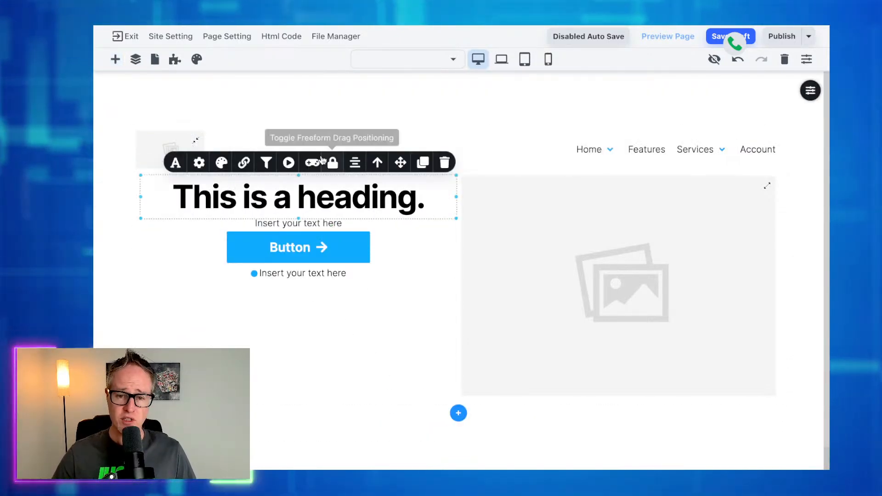
left_click(354, 162)
left_click(355, 162)
left_click(325, 224)
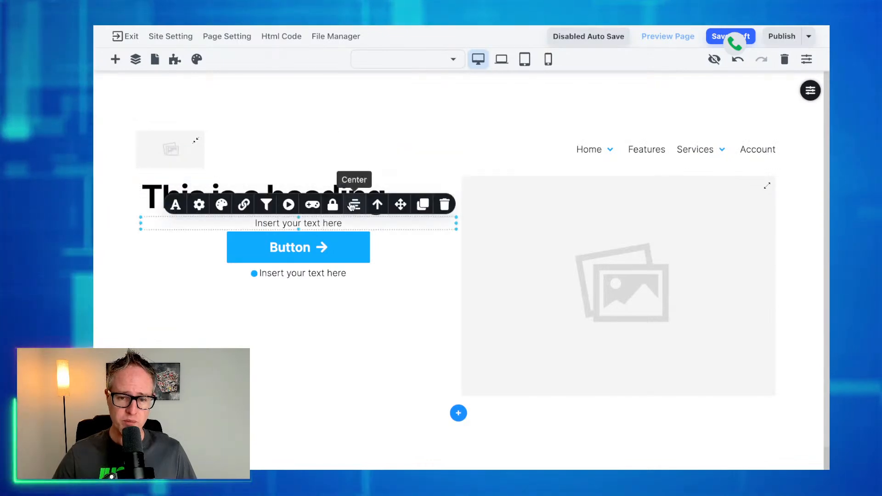
left_click(355, 205)
left_click(354, 205)
Left-align the button and the list so they line up with the heading.
left_click(332, 235)
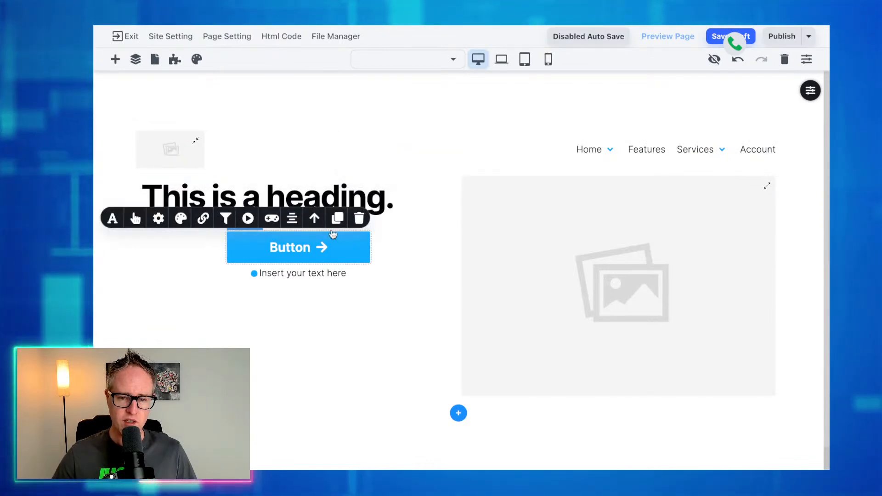
left_click(292, 219)
left_click(405, 219)
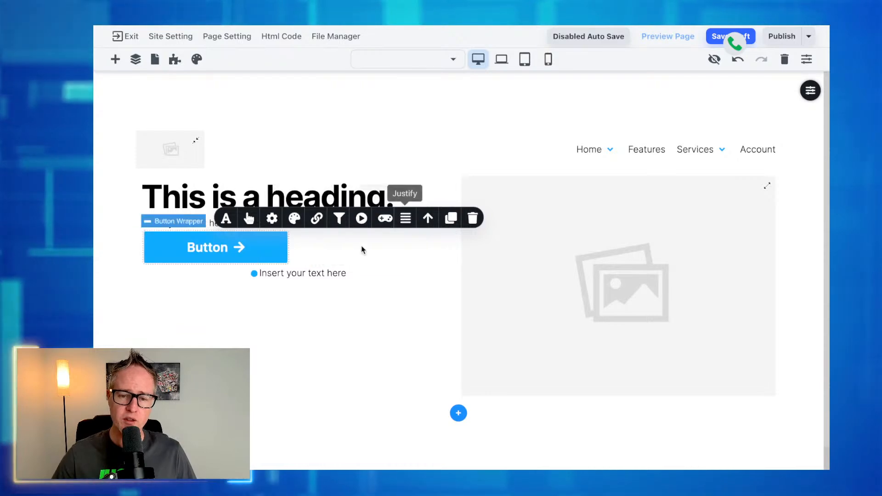
left_click(343, 270)
left_click(355, 252)
left_click(355, 254)
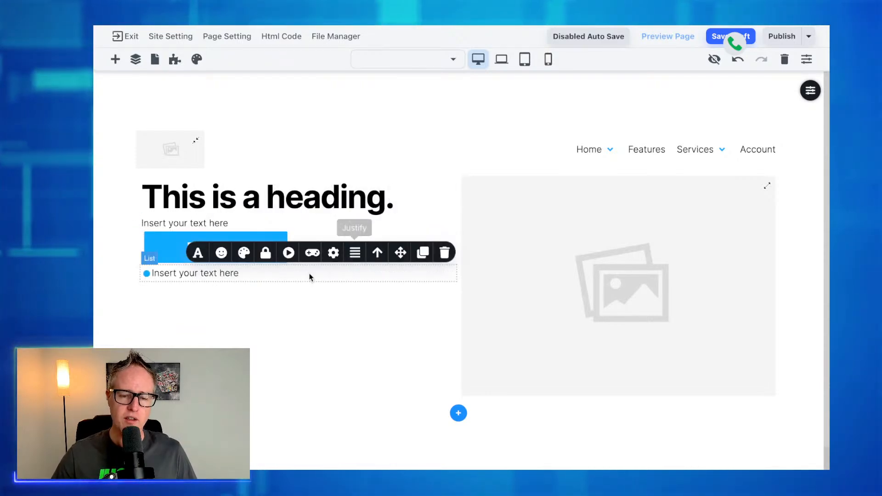
Add a second list item reading "Insert your text here".
left_click(212, 274)
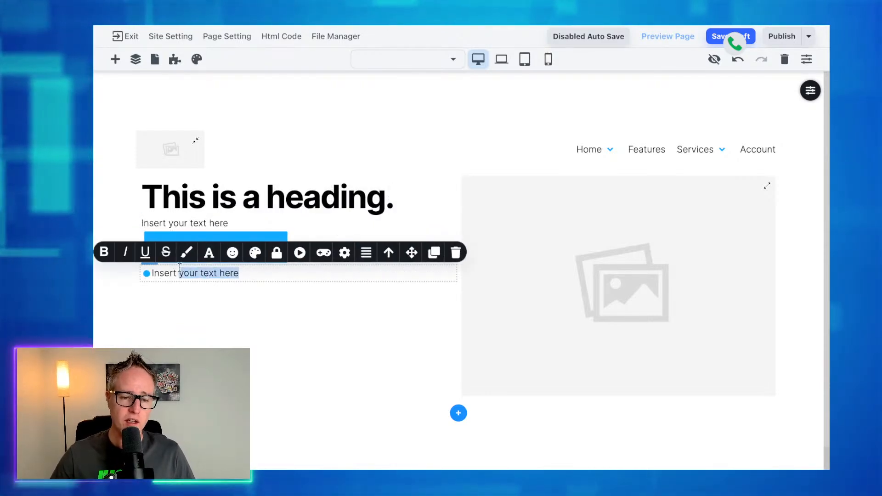
left_click_drag(184, 268, 158, 270)
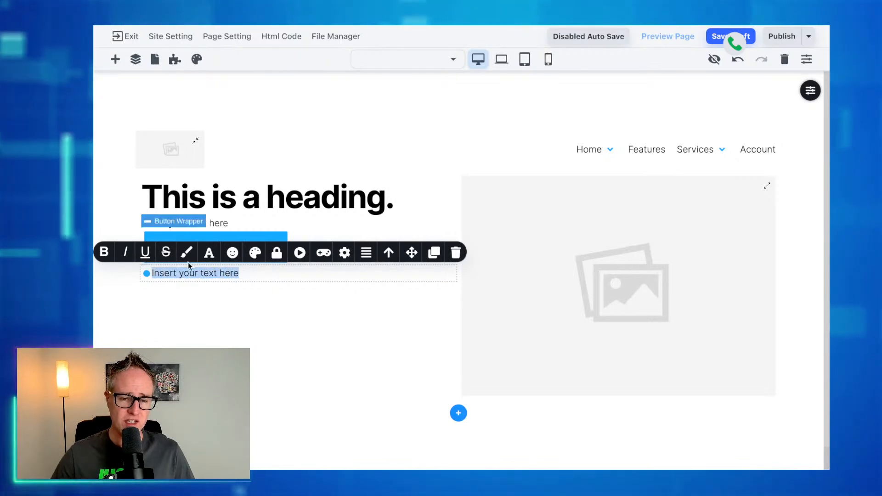
key("Right")
key("Return")
type("Insert your text here")
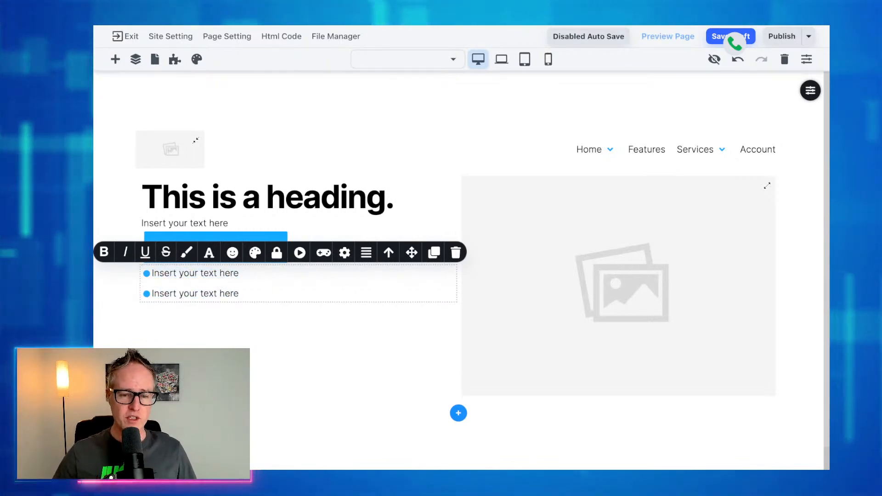
Replace the list's bullet icon with a plain check mark, searching for "che", and set the icon size to 24.
left_click(234, 254)
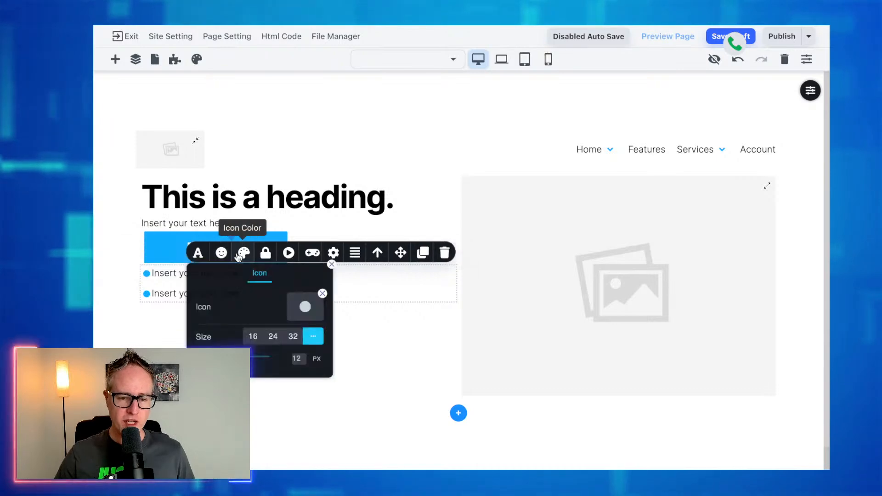
left_click(305, 306)
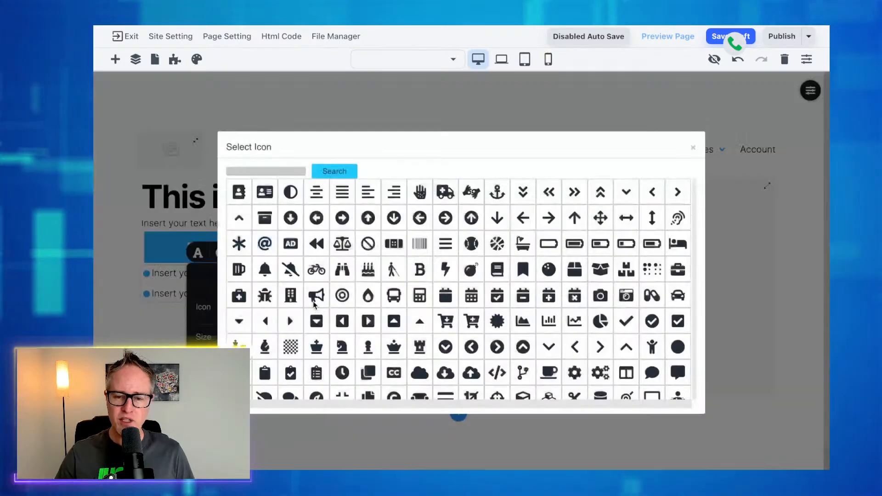
left_click(265, 171)
type("che")
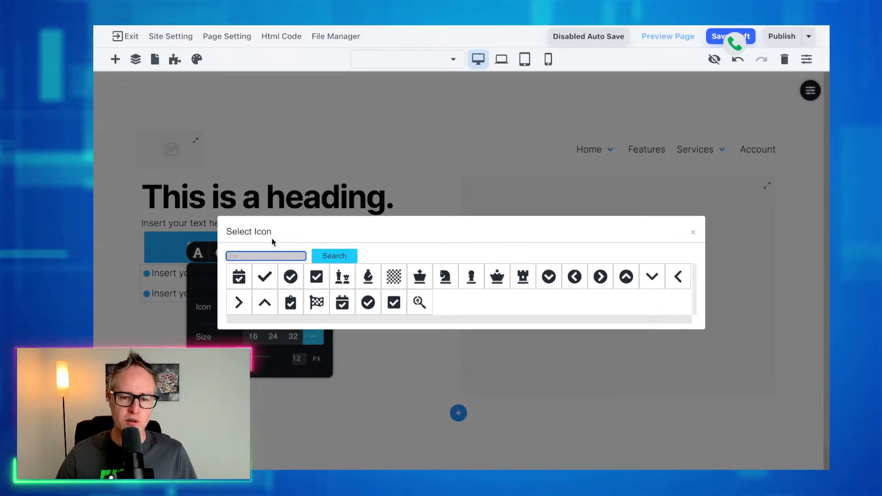
left_click(265, 275)
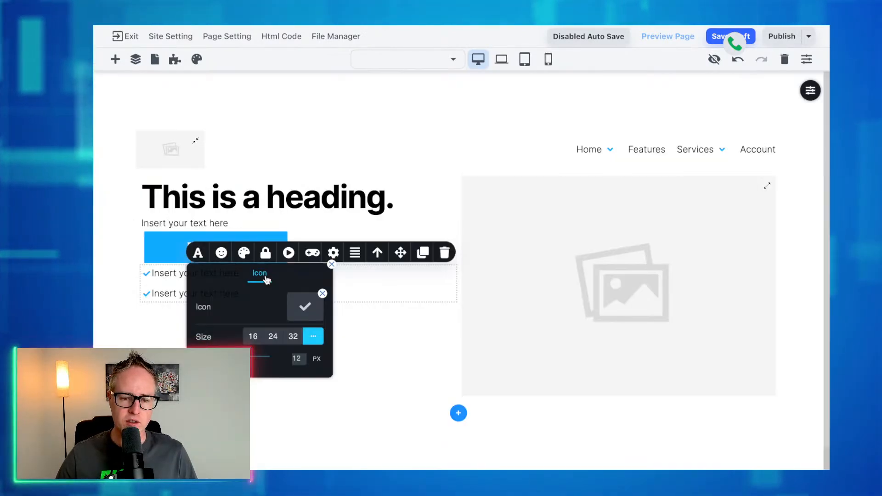
left_click(274, 337)
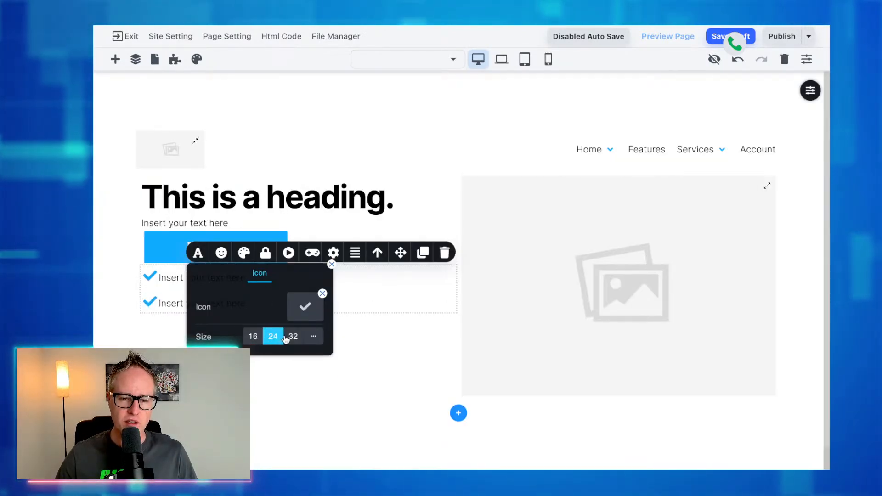
Set the list's check icon colour to the green #0a987e, leaving the text colour alone, and close the colour settings.
left_click(244, 253)
mouse_move(307, 349)
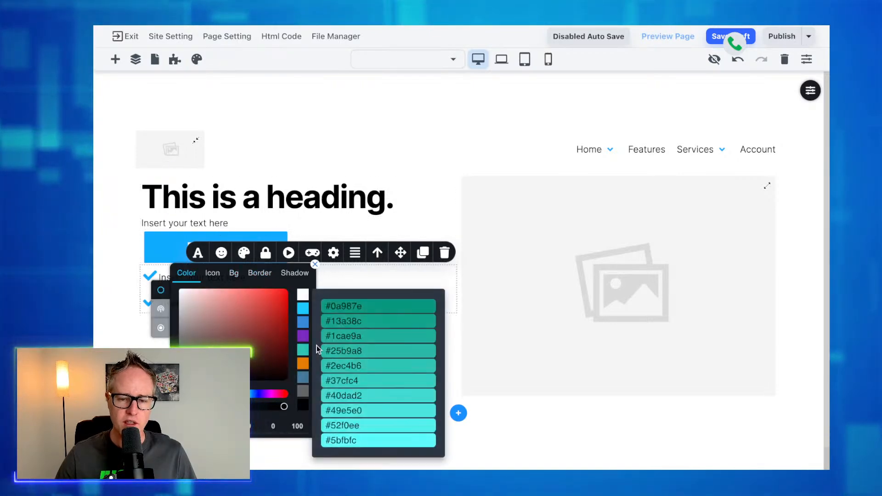
left_click(359, 308)
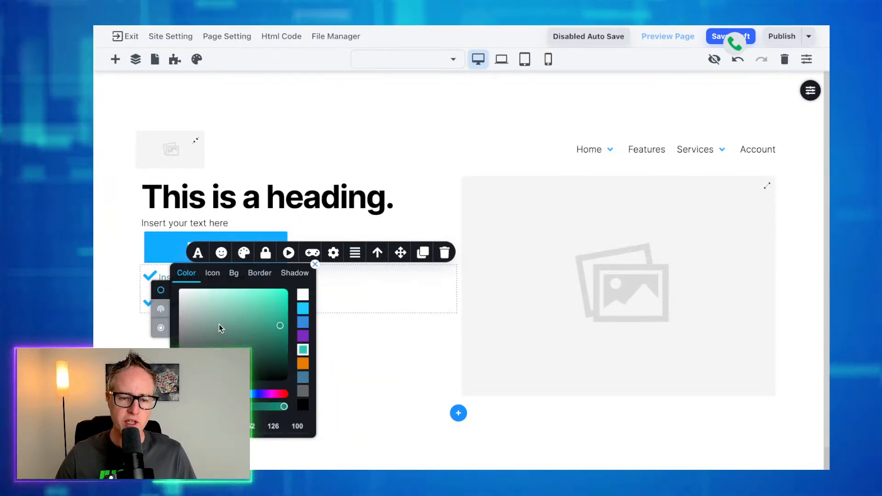
left_click(213, 273)
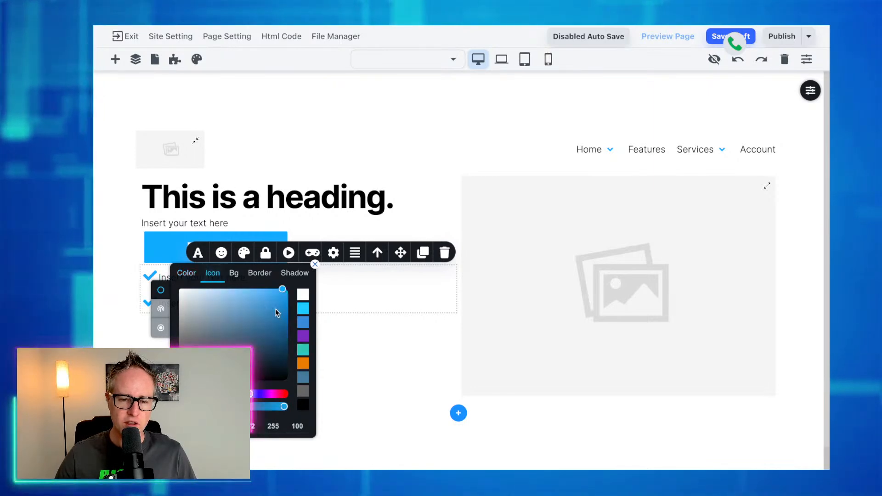
mouse_move(305, 355)
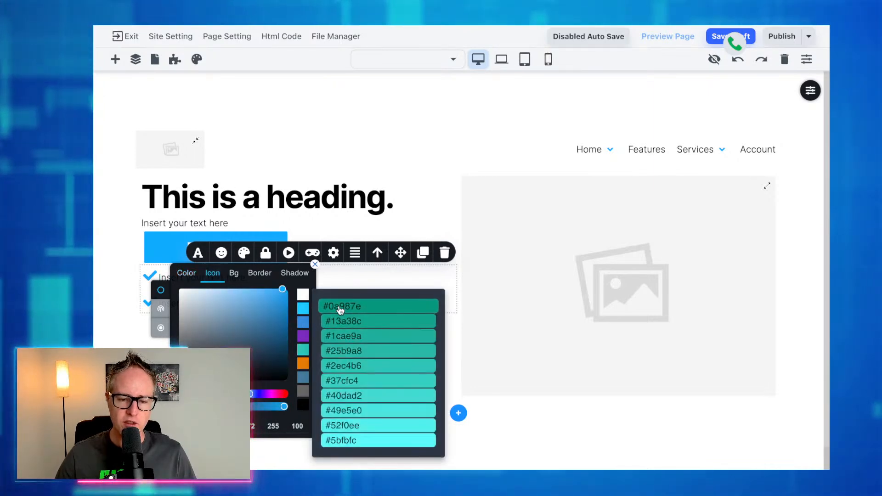
left_click(335, 307)
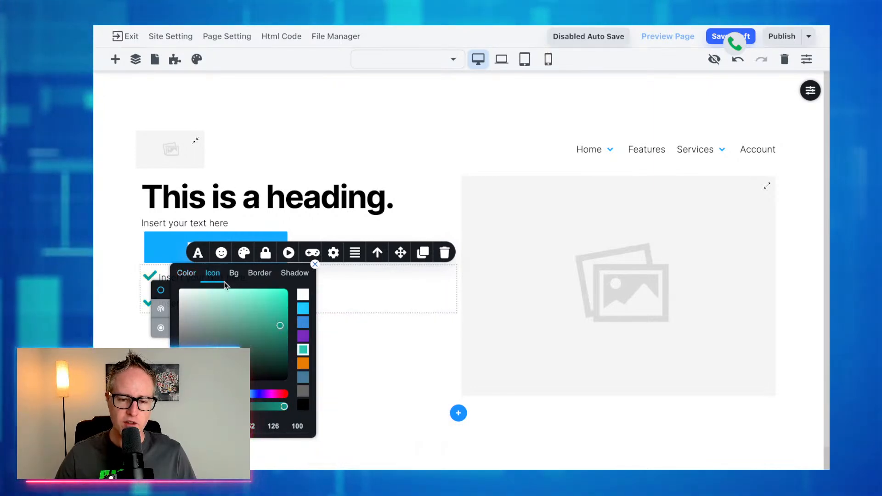
left_click(359, 297)
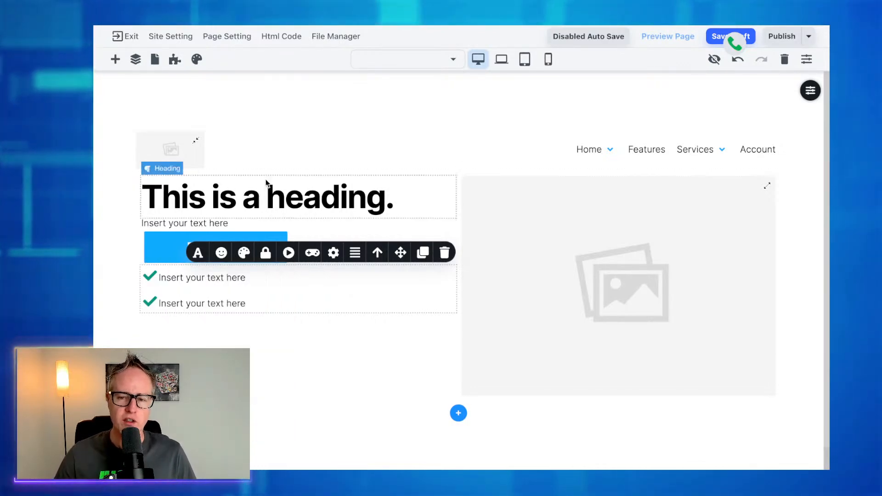
Set the hero section's background to the hero-bg5 image from the system assets, searching for "hero".
left_click(493, 208)
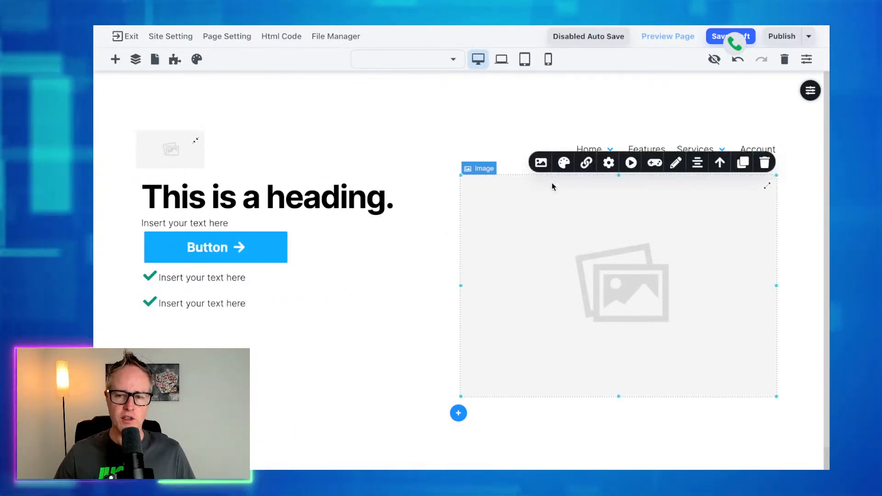
mouse_move(808, 91)
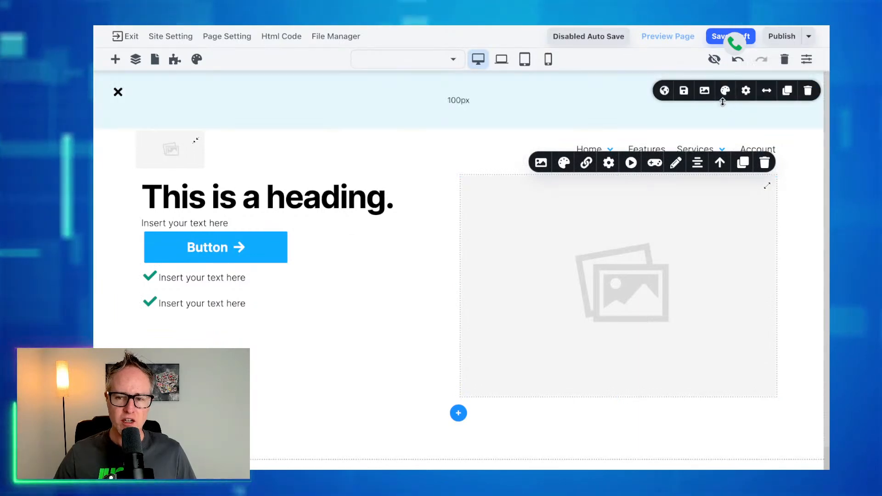
left_click(706, 91)
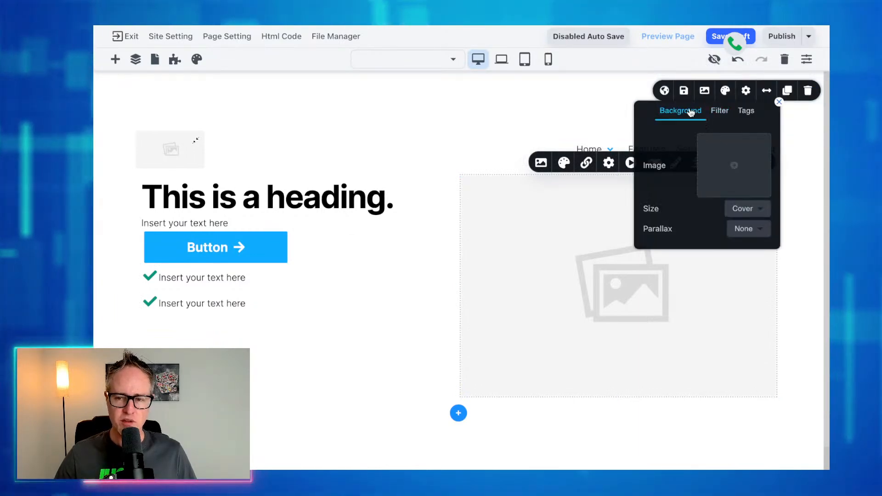
left_click(720, 158)
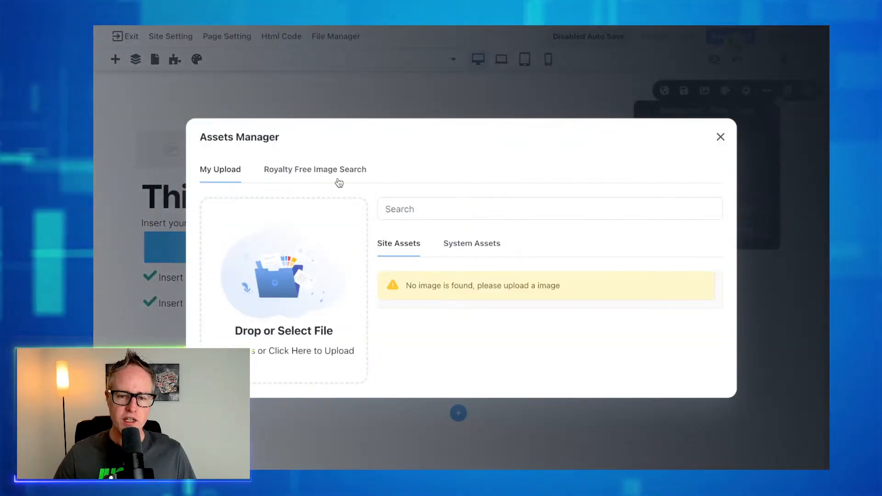
left_click(461, 245)
left_click(399, 135)
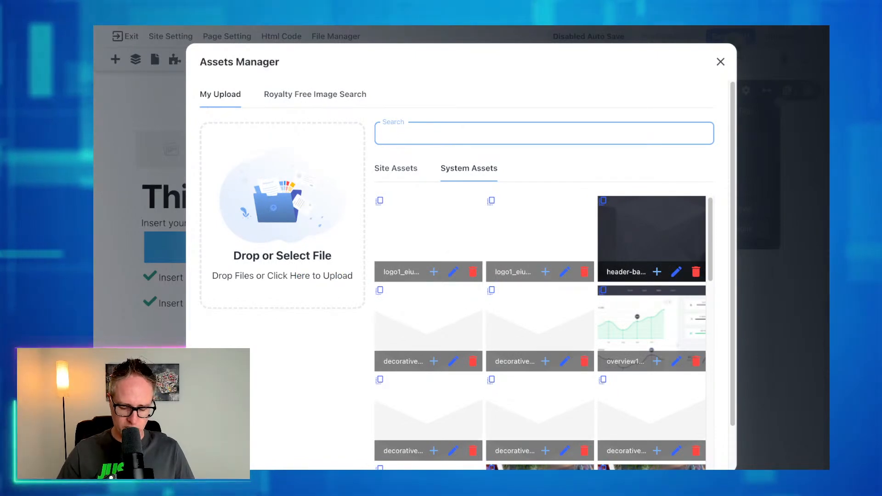
type("hero")
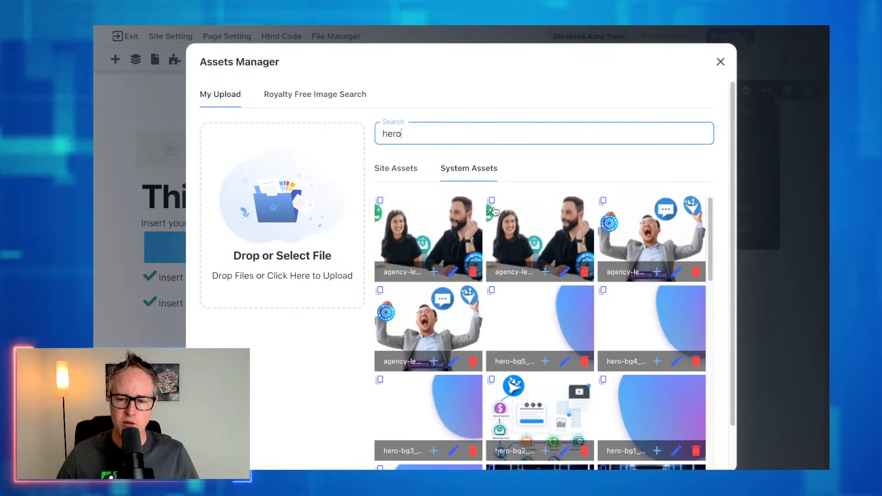
left_click(556, 312)
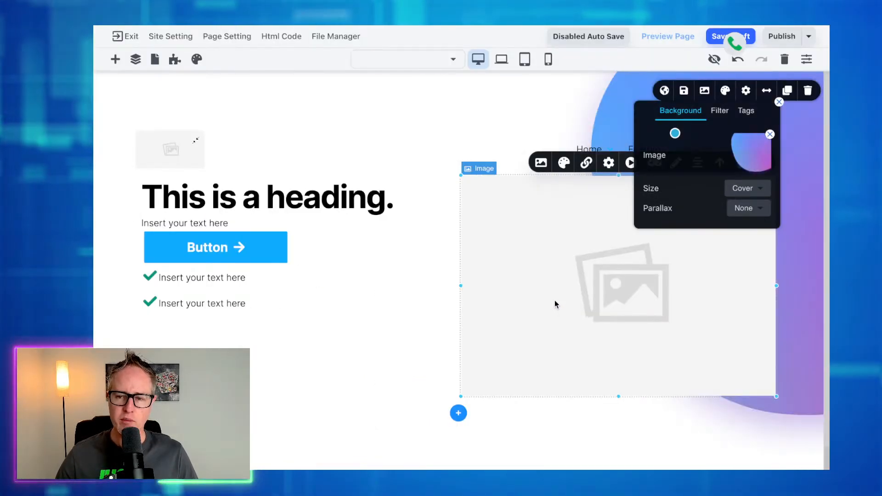
Replace the large placeholder image with the hero-bg2 workflow illustration from the system assets, searching for "hero", and close the section's background settings.
double_click(600, 246)
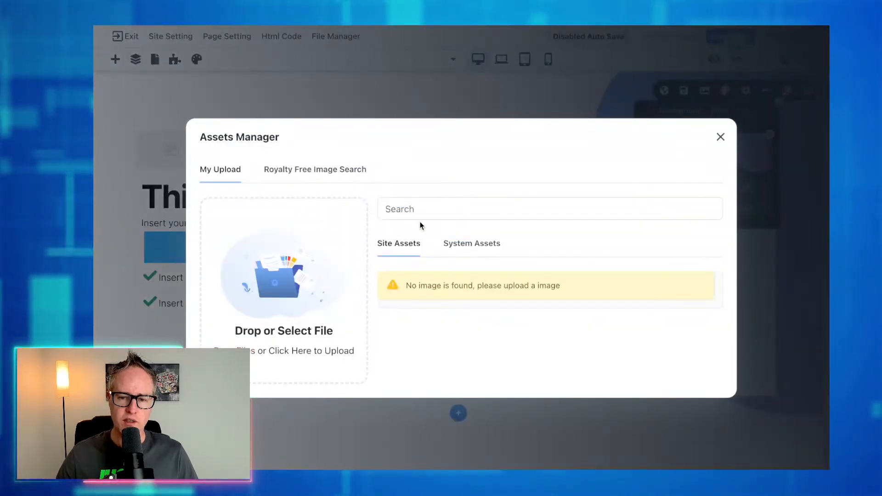
left_click(458, 244)
left_click(409, 141)
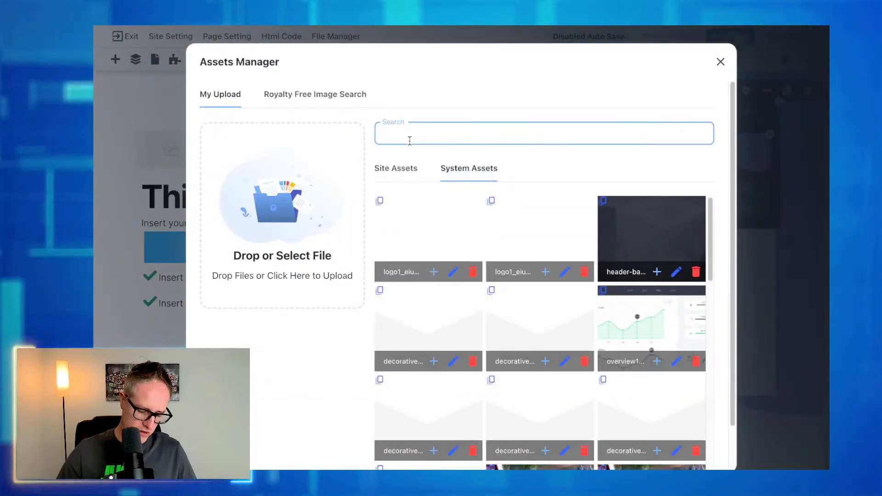
type("hero")
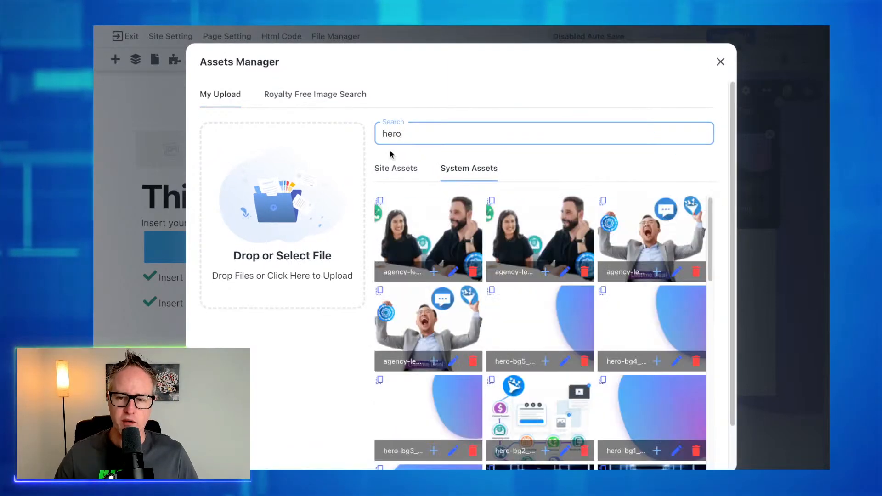
left_click(529, 389)
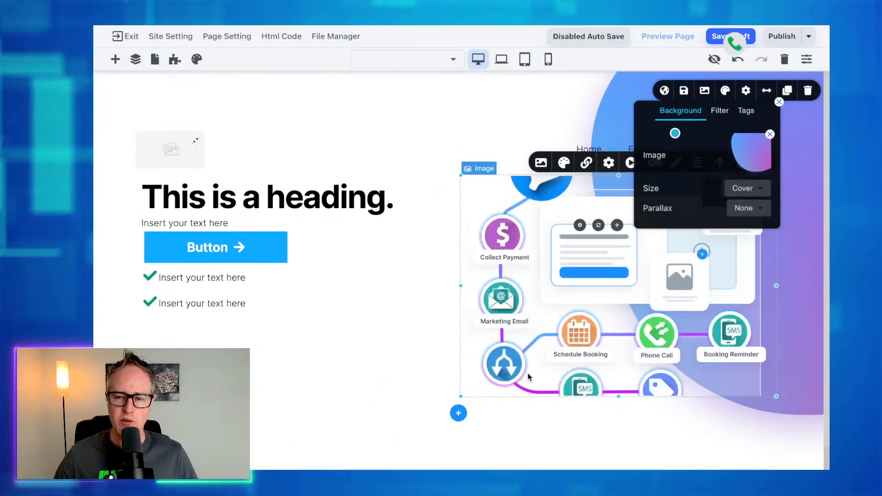
left_click(779, 103)
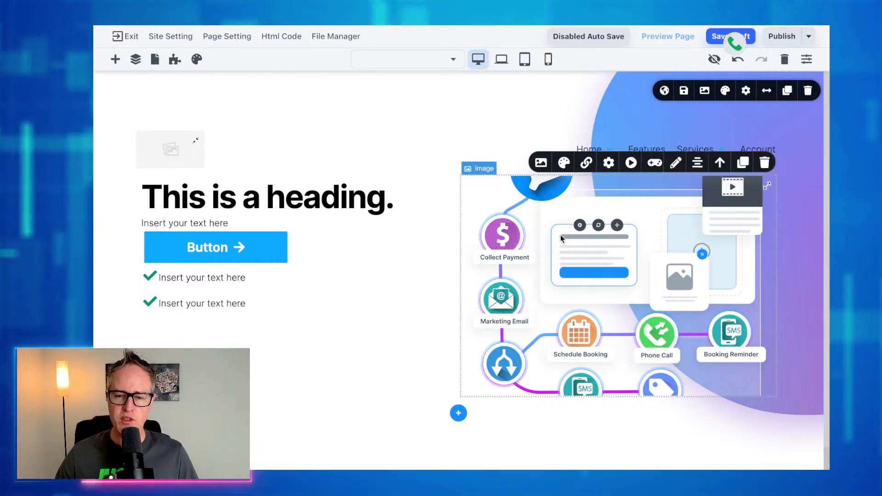
Fit the whole workflow illustration inside its frame and make the frame slightly taller.
left_click(445, 224)
left_click(633, 202)
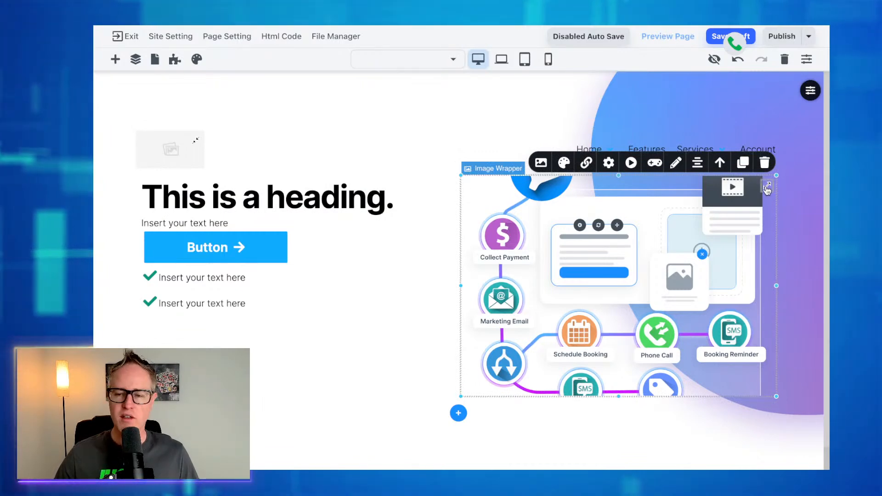
left_click(767, 188)
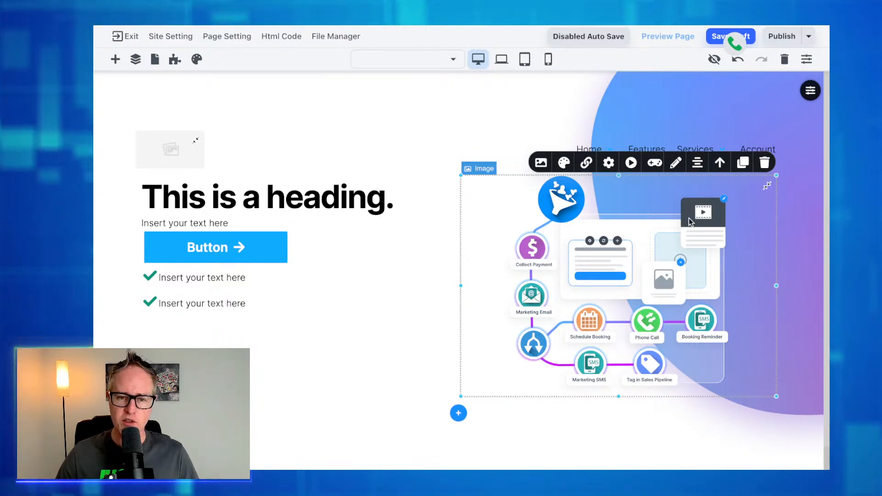
left_click_drag(616, 396, 620, 445)
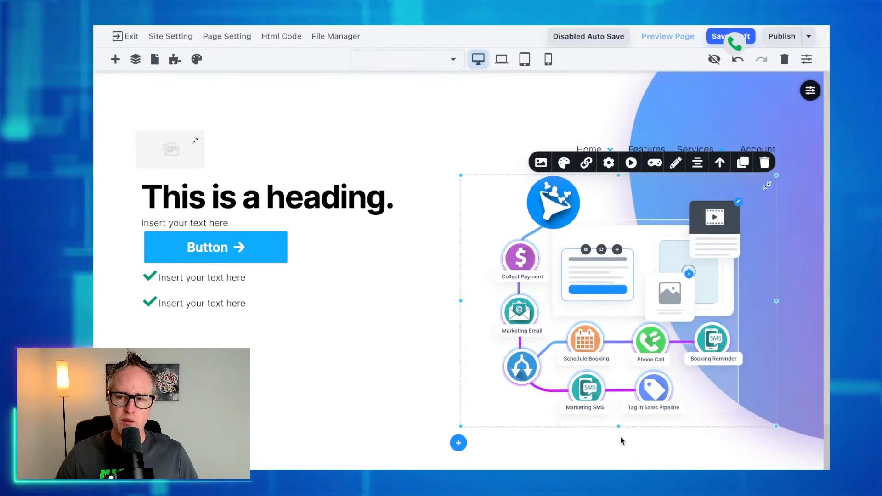
Move the section background image's focal point towards its upper-right corner so the gradient shape spreads behind the whole illustration.
left_click(810, 91)
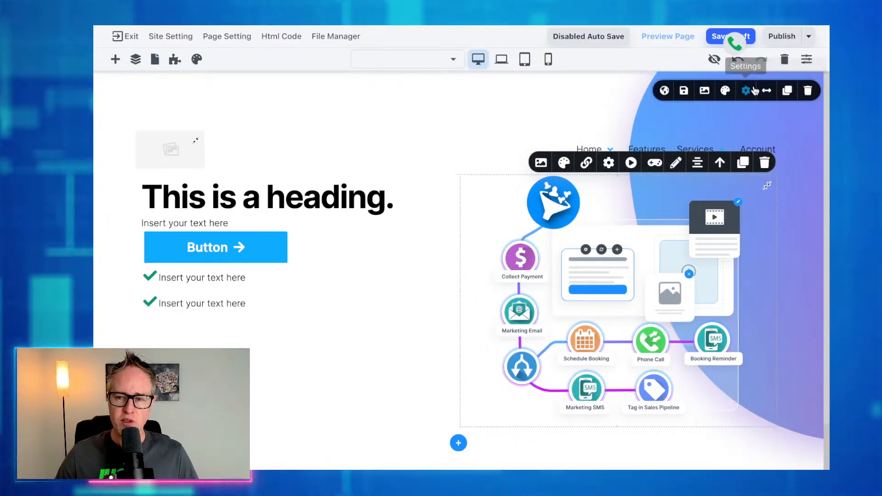
left_click(705, 91)
left_click(741, 148)
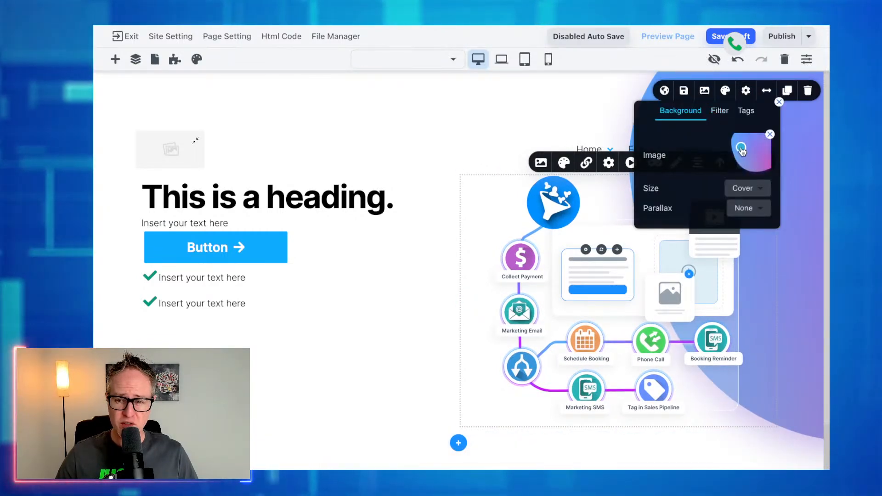
left_click_drag(747, 152, 761, 141)
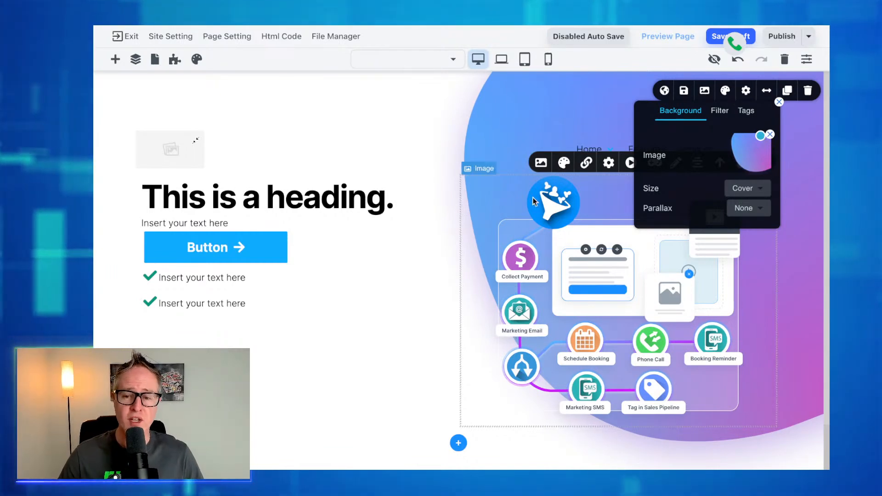
Close the background settings and reduce the hero section's top spacing above the navbar.
left_click(409, 223)
left_click(472, 148)
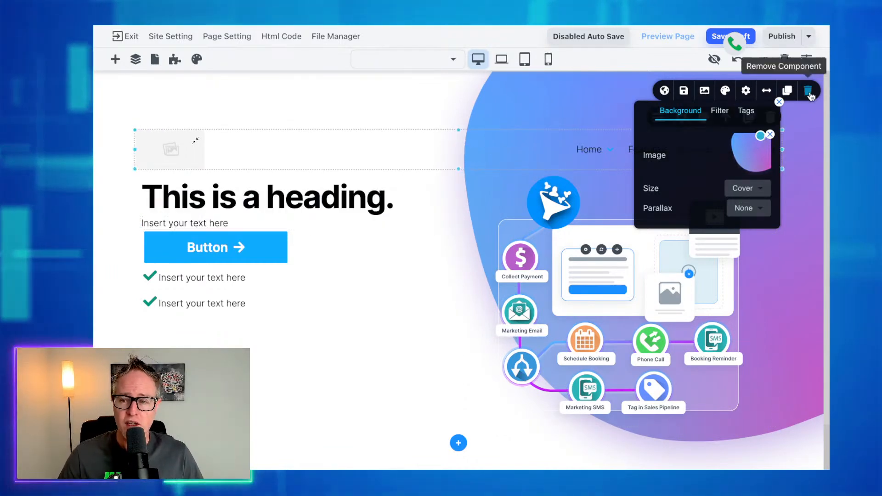
left_click(779, 102)
left_click_drag(511, 112, 510, 77)
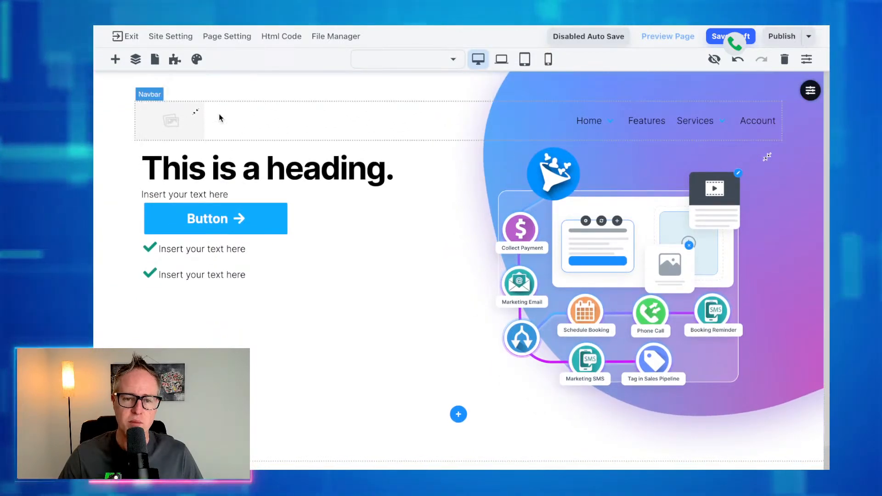
Replace the navbar's logo placeholder with the FlowTrack logo from the system assets, searching for "logo", and widen it to about twice its size.
double_click(183, 119)
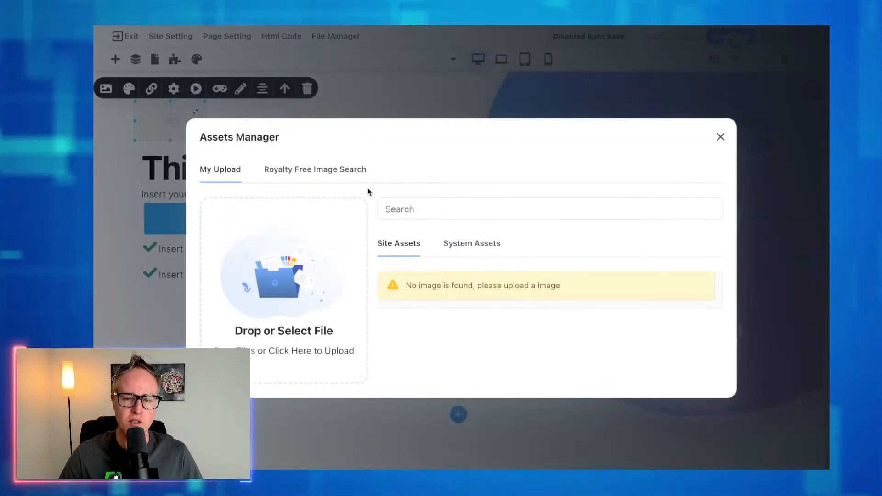
left_click(450, 242)
left_click(418, 142)
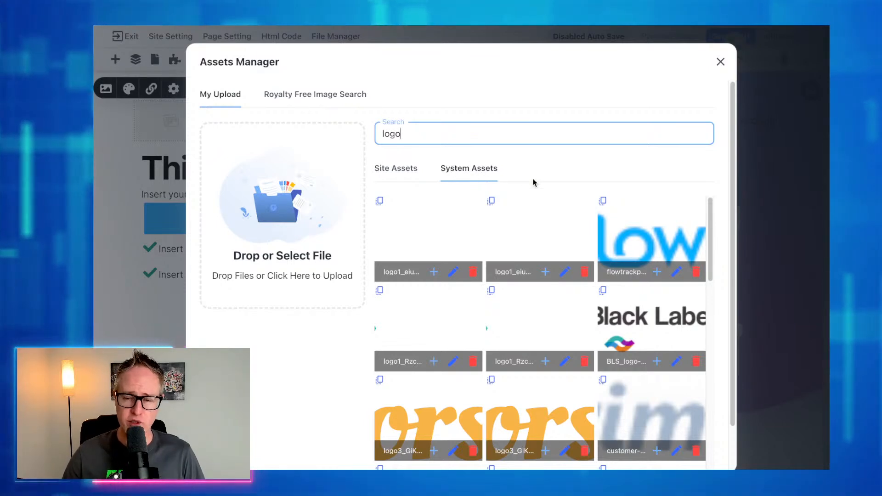
left_click(653, 221)
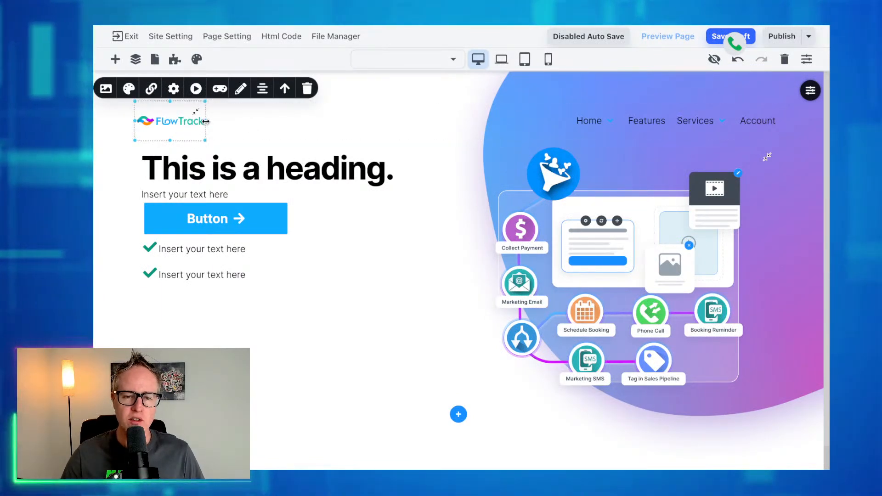
left_click_drag(256, 119, 367, 116)
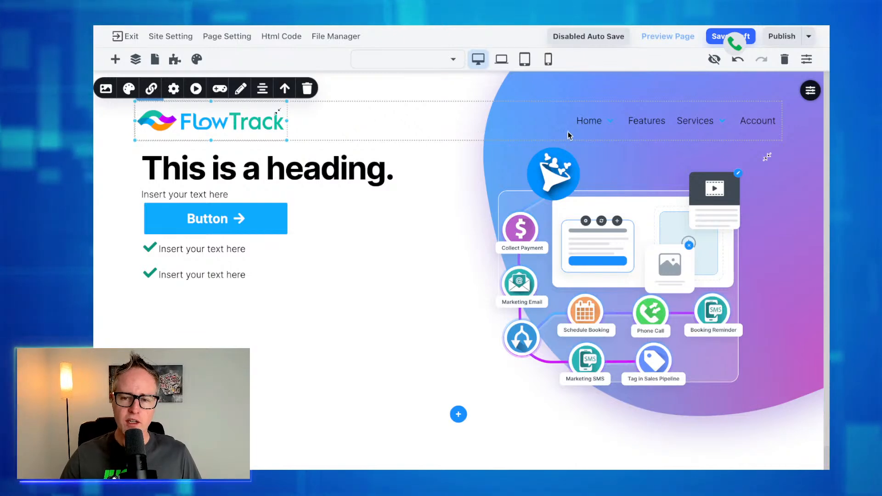
Set the navigation menu's font weight to Normal.
mouse_move(615, 121)
left_click(657, 132)
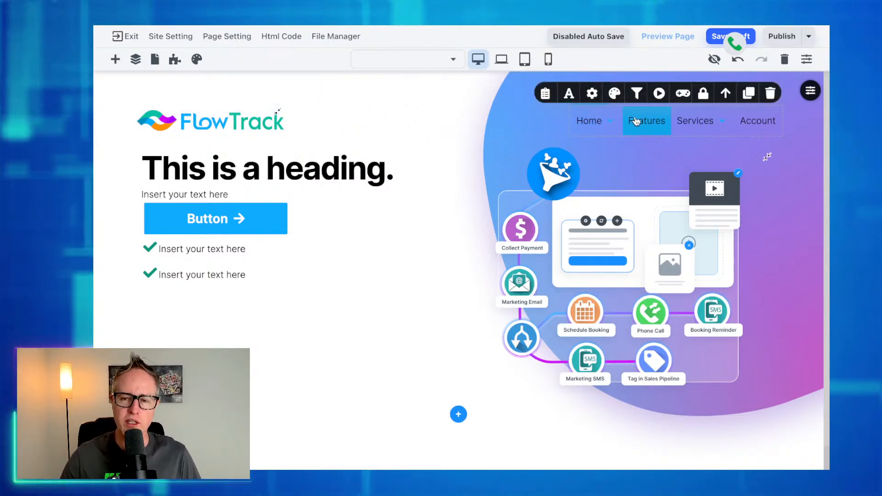
left_click(614, 93)
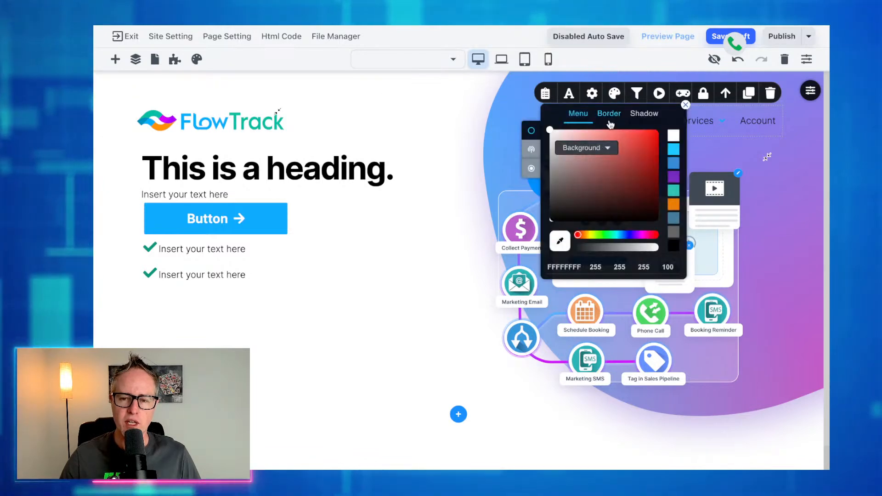
left_click(595, 148)
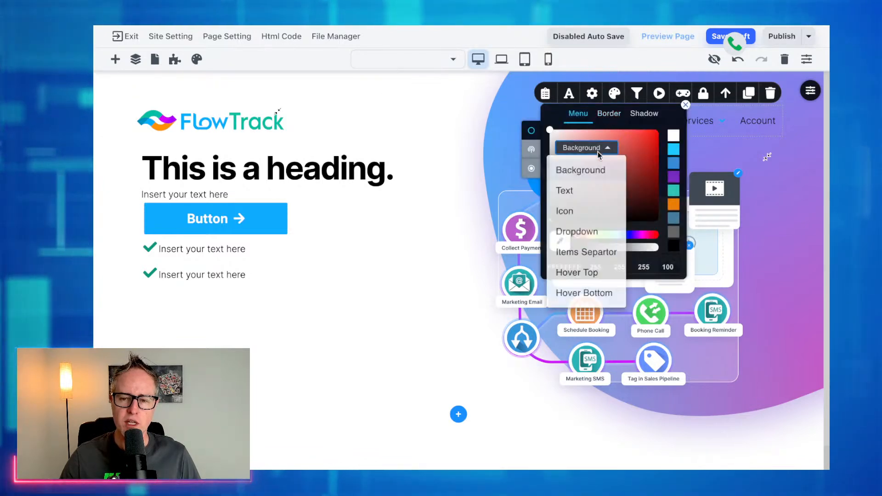
left_click(584, 190)
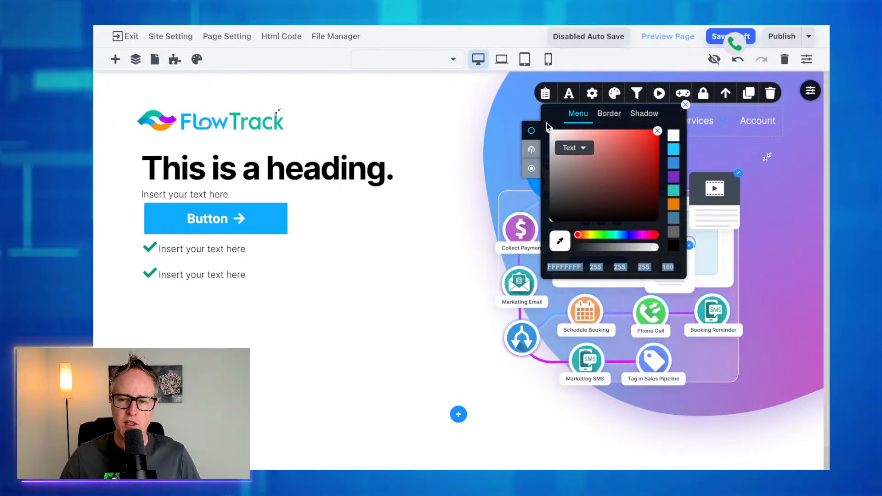
left_click(569, 94)
left_click(644, 187)
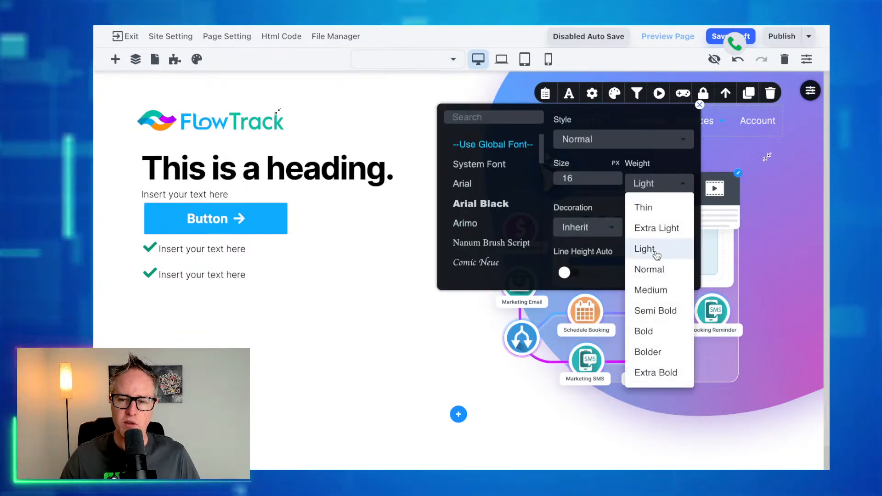
left_click(650, 269)
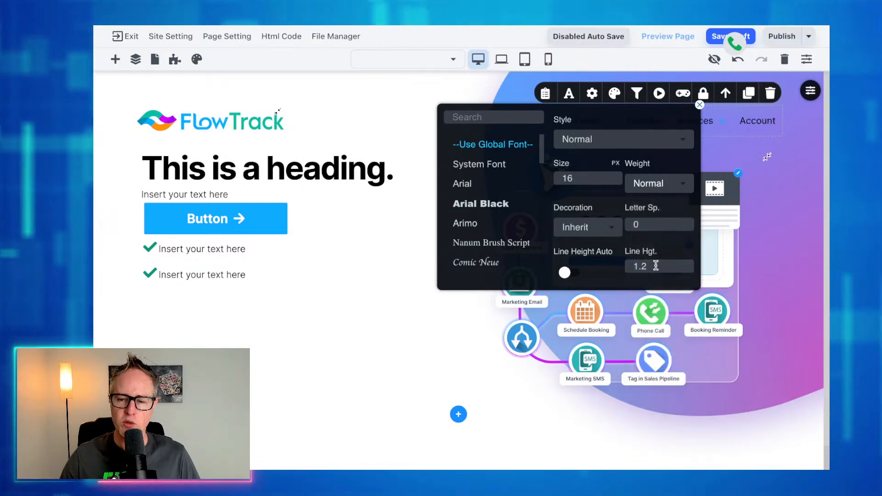
Set the navigation menu's text colour to white (FFFFFF), leaving its background without a colour, and close the colour settings.
left_click(612, 101)
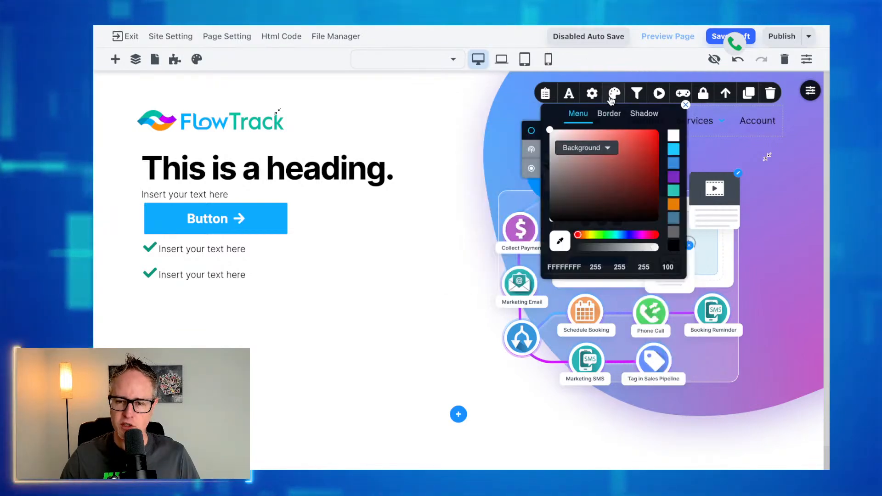
left_click(573, 177)
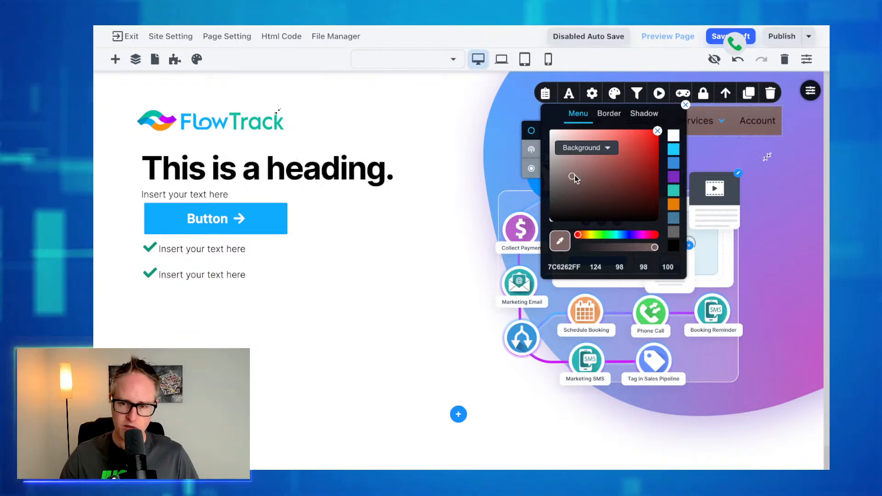
left_click(657, 132)
left_click(606, 147)
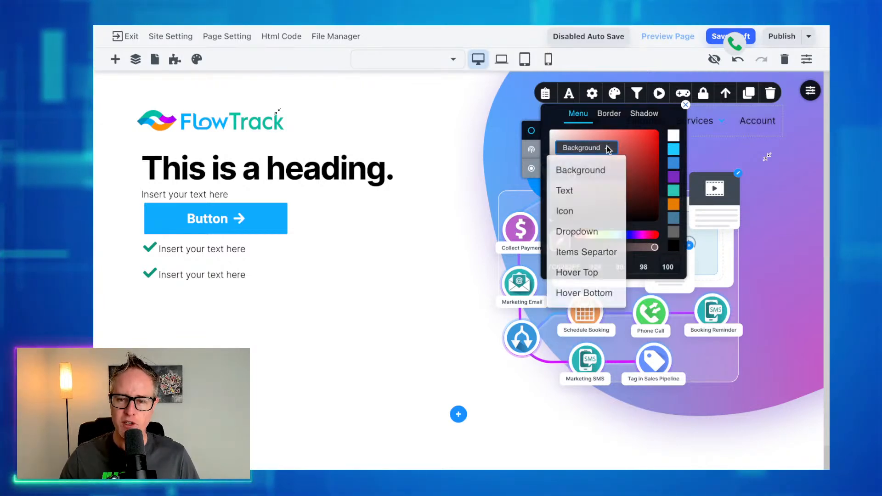
left_click(590, 185)
left_click_drag(589, 183, 549, 130)
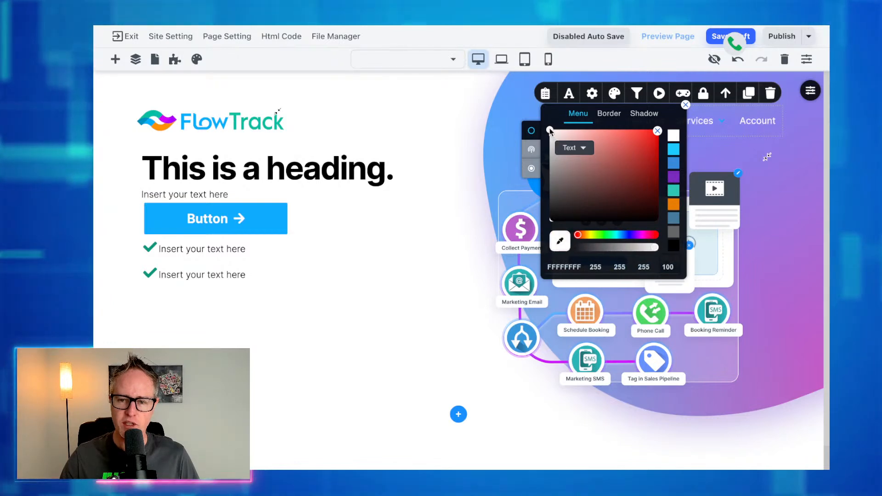
left_click(371, 148)
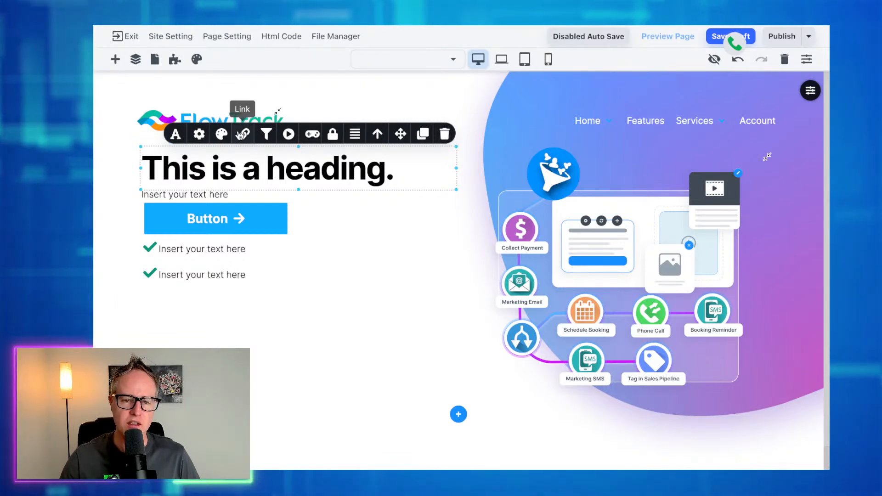
Unlink the heading's margins and set its gap below to 16 px.
left_click(199, 134)
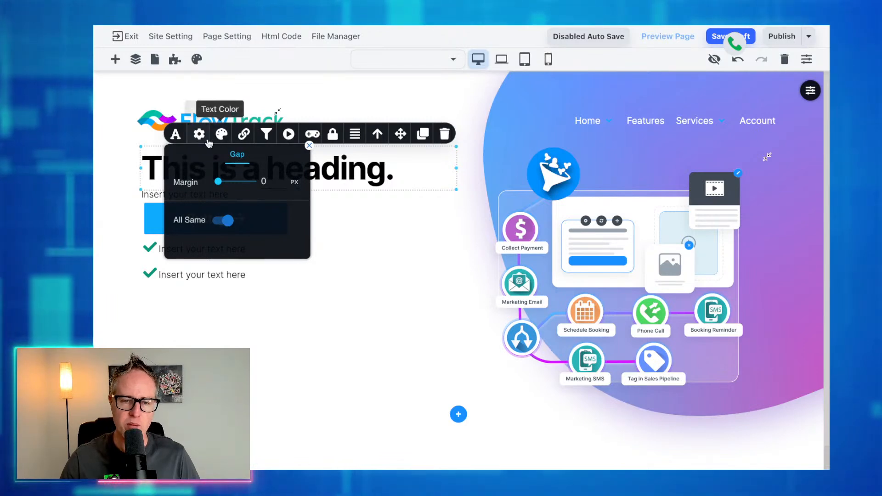
left_click(225, 220)
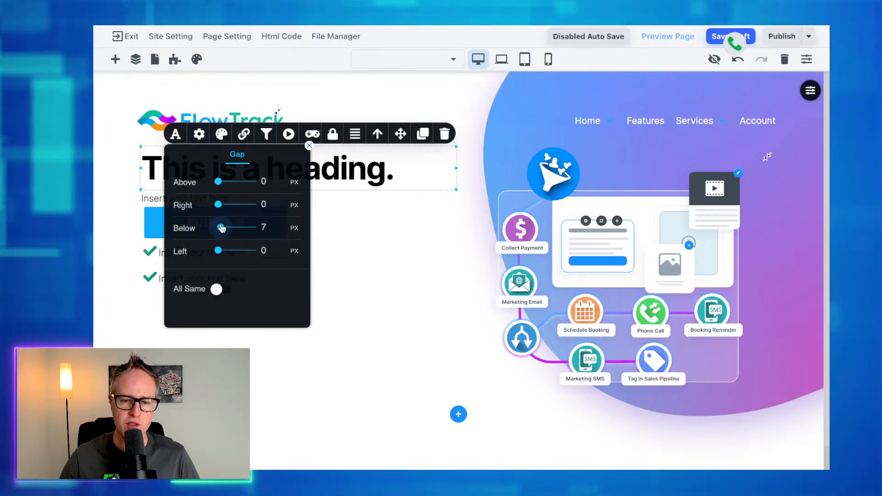
left_click_drag(220, 228, 223, 229)
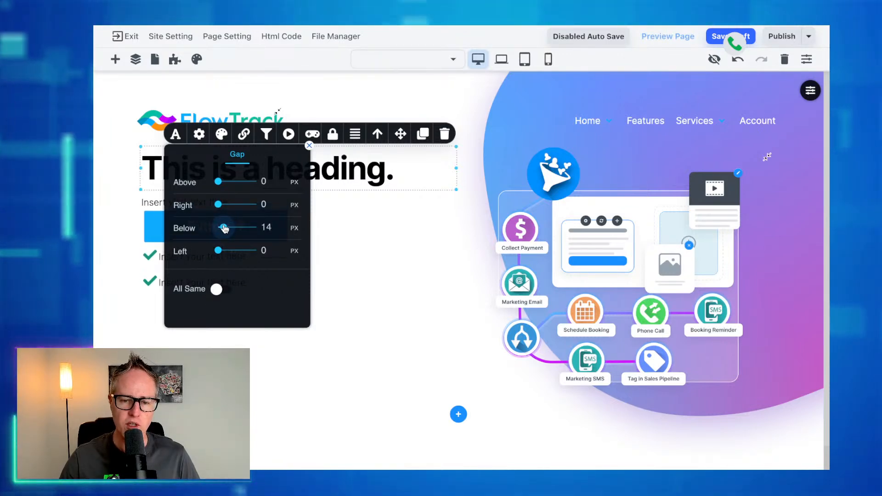
Unlink the margins of the text under the heading and set its gap below to 16 px.
left_click(151, 203)
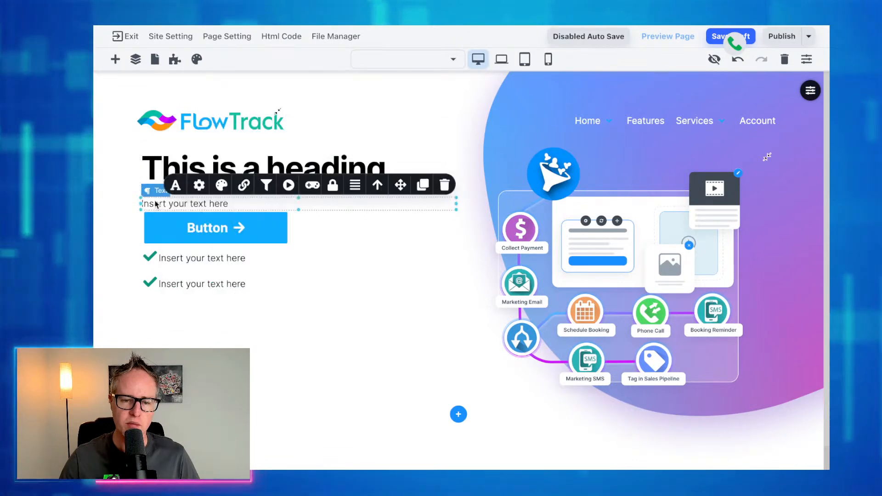
left_click(198, 185)
left_click(224, 271)
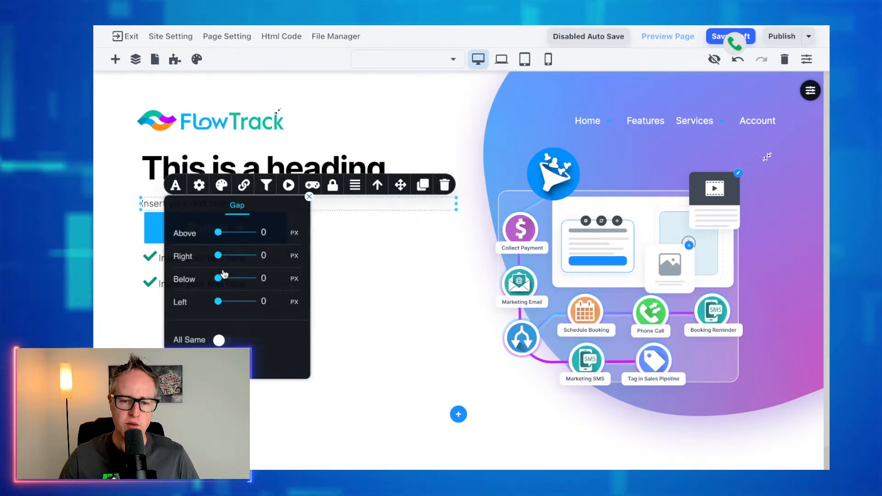
left_click_drag(219, 278, 224, 280)
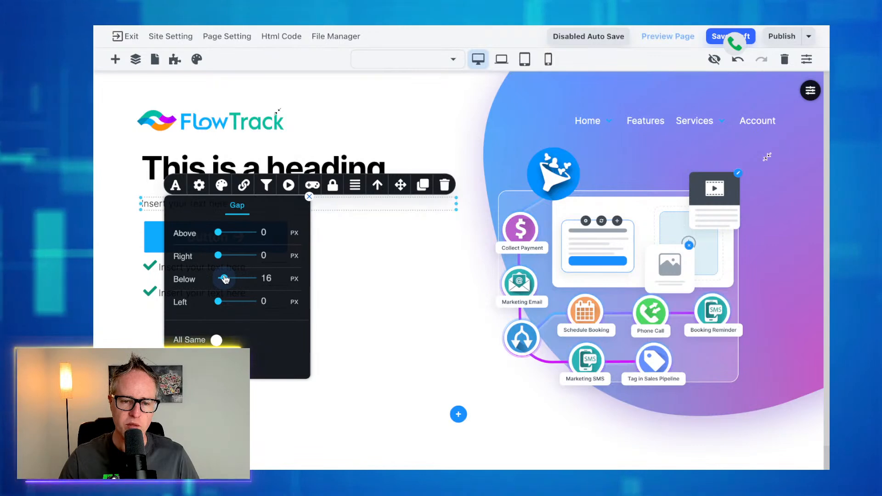
Unlink the hero button's margins, set its gap below to 15 px and close the settings.
left_click(157, 229)
left_click(152, 208)
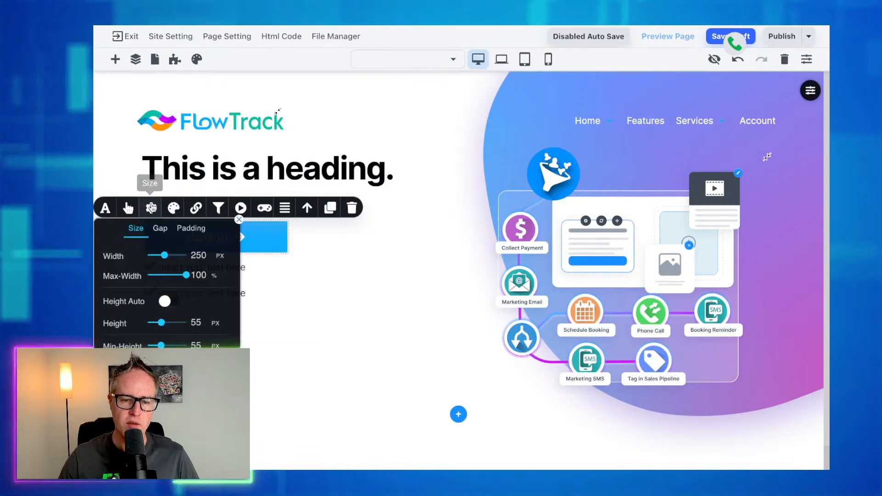
left_click(161, 229)
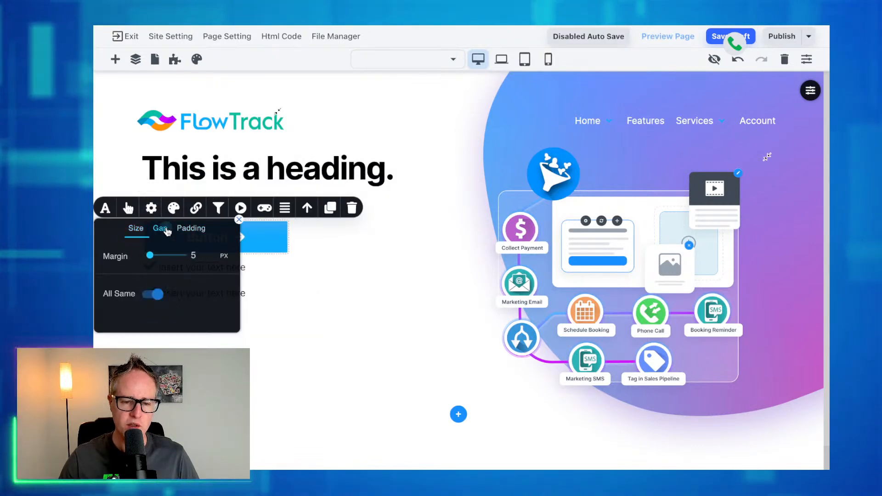
left_click(157, 293)
left_click_drag(153, 302, 156, 304)
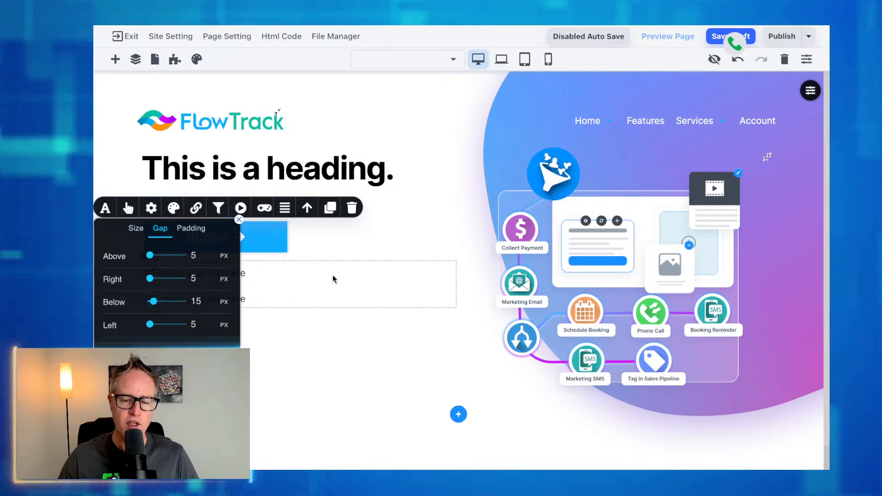
left_click(333, 275)
Set the heading's gap above to 31 px and close its gap settings.
left_click(266, 169)
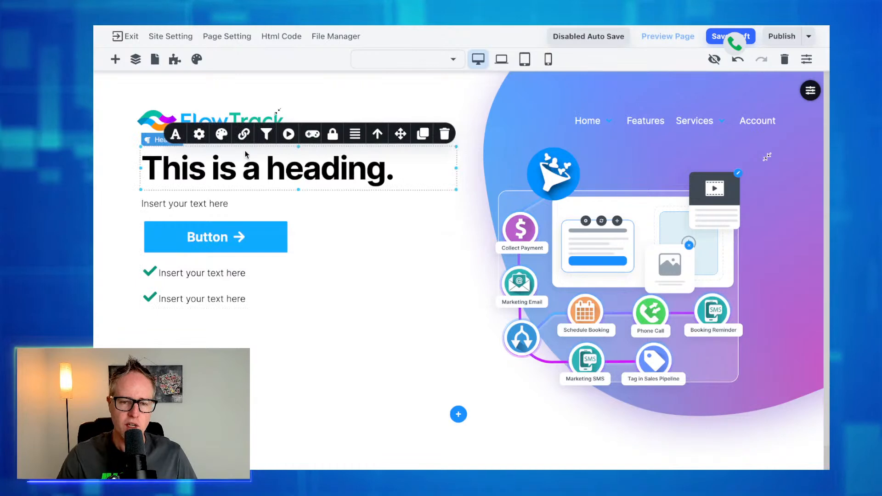
left_click(196, 135)
left_click_drag(219, 183, 231, 184)
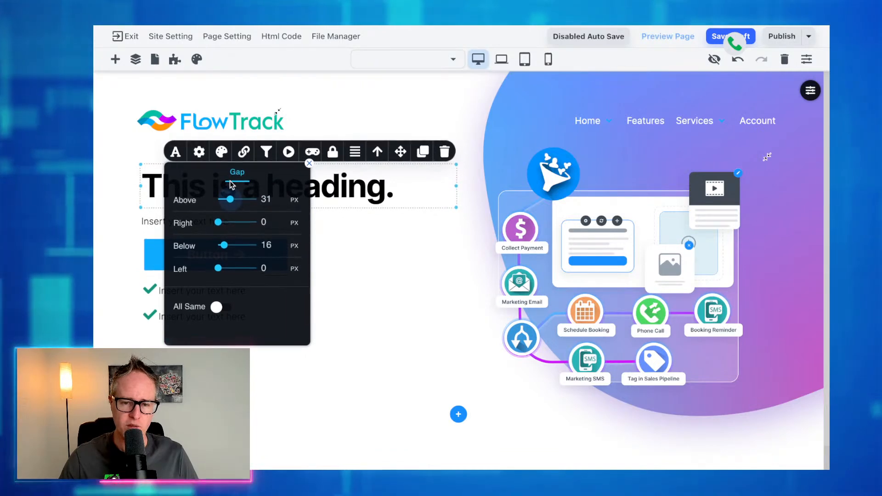
left_click(333, 203)
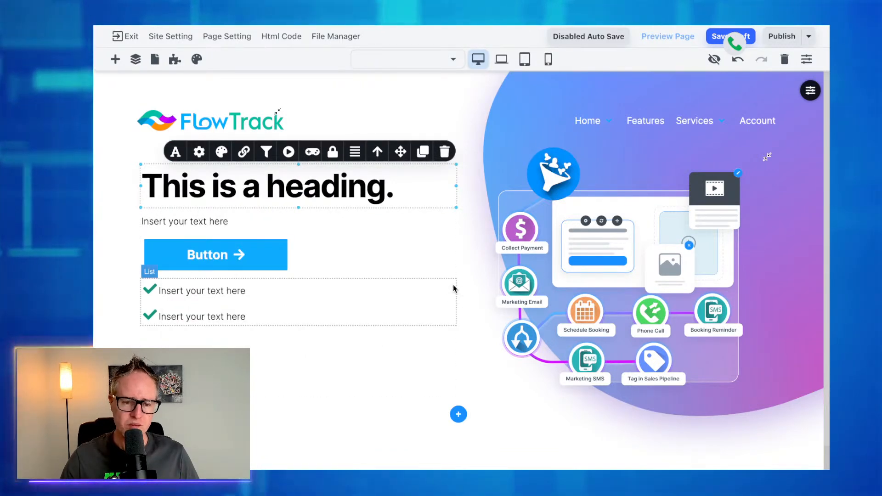
Replace the hero button's label with "GET YOUR TRIAL NOW", keeping its arrow.
left_click(212, 255)
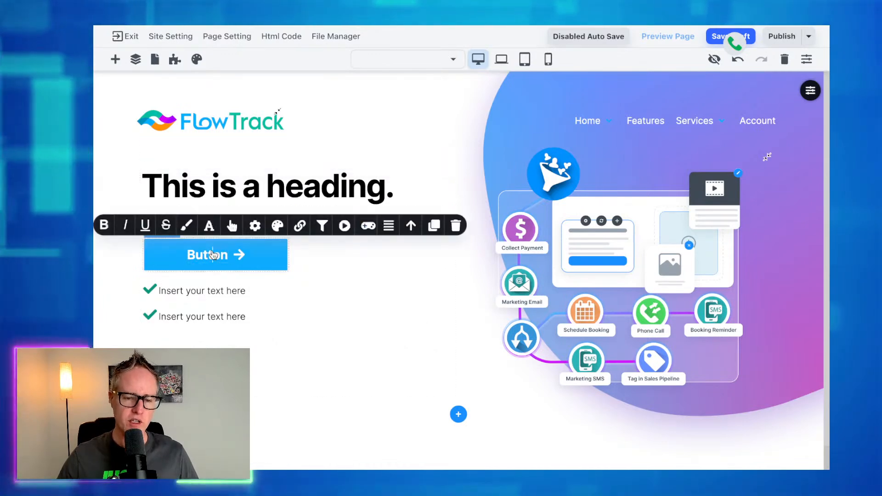
double_click(213, 255)
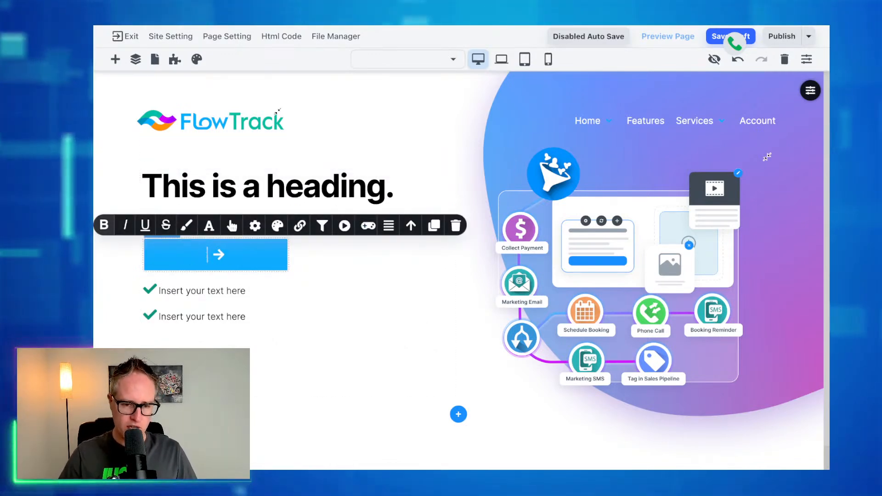
type("C")
key("BackSpace")
type("GE")
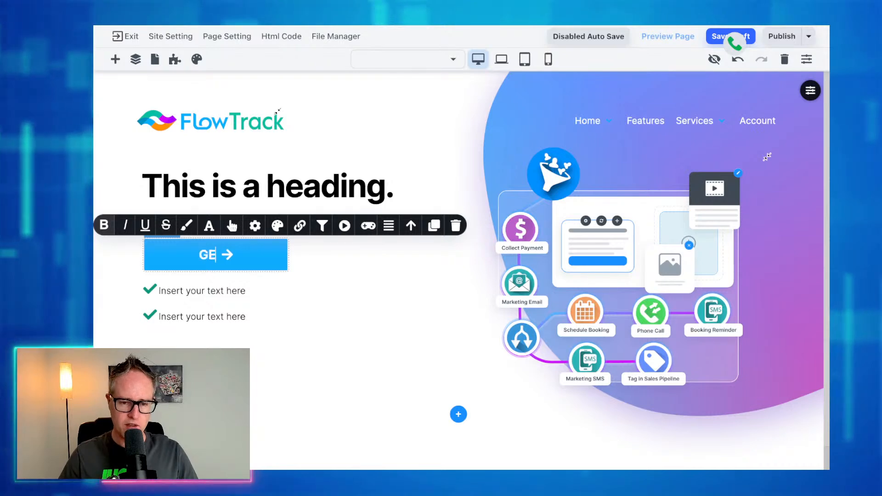
type("T YORT")
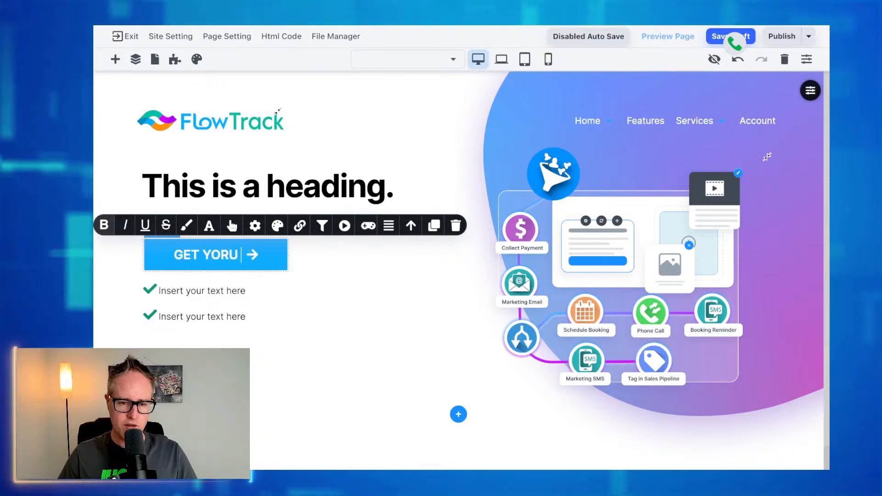
key("BackSpace")
key("BackSpace")
type("UR TRIAL NOW")
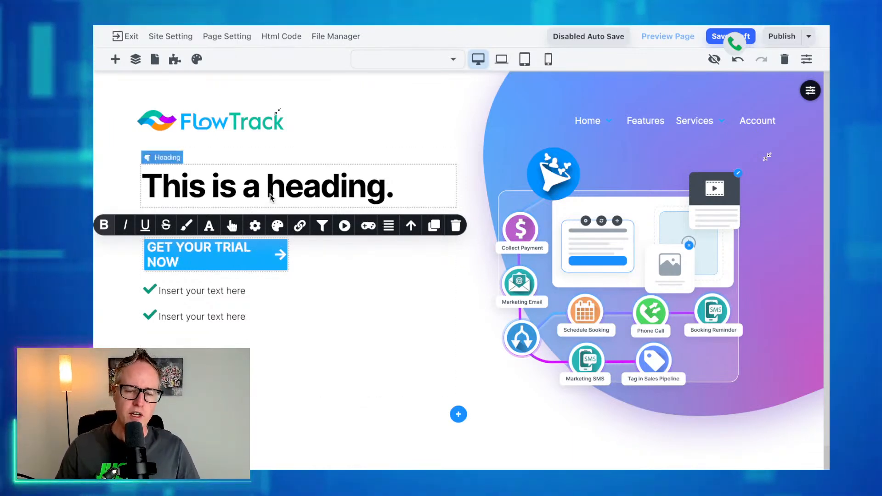
Widen the hero button to 334 px so its label fits on one line.
left_click(326, 261)
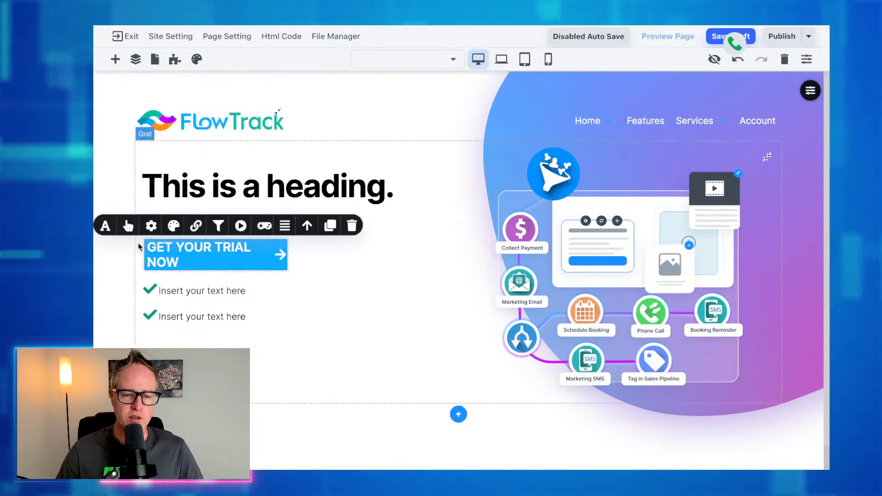
left_click(151, 225)
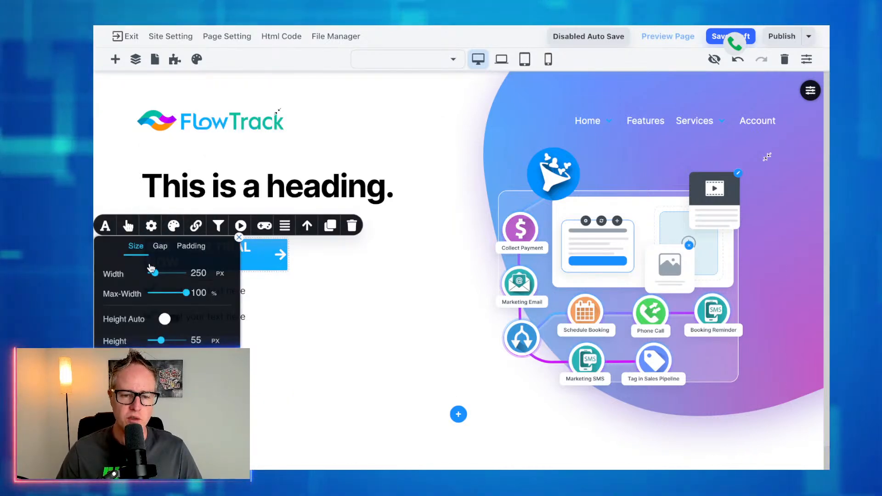
left_click_drag(154, 274, 158, 274)
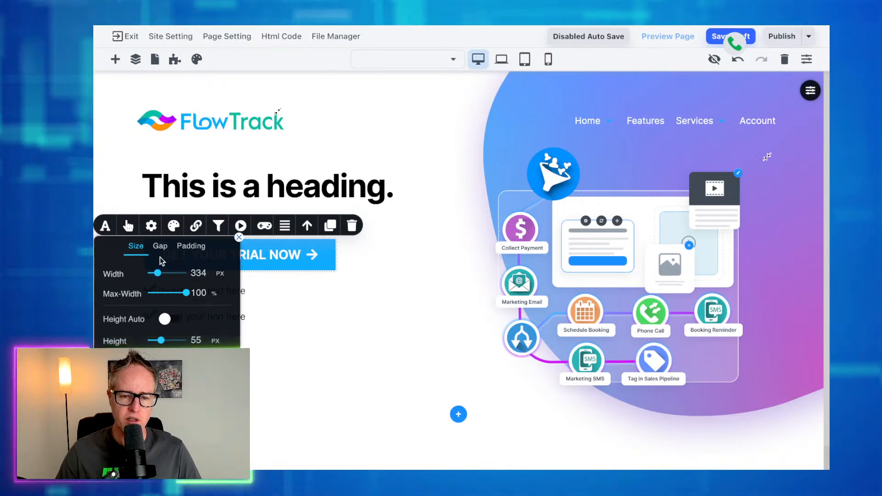
Unlink the hero button's padding, set it to 35 px above and 35 px below, and close the settings.
left_click(176, 253)
left_click_drag(158, 274, 159, 274)
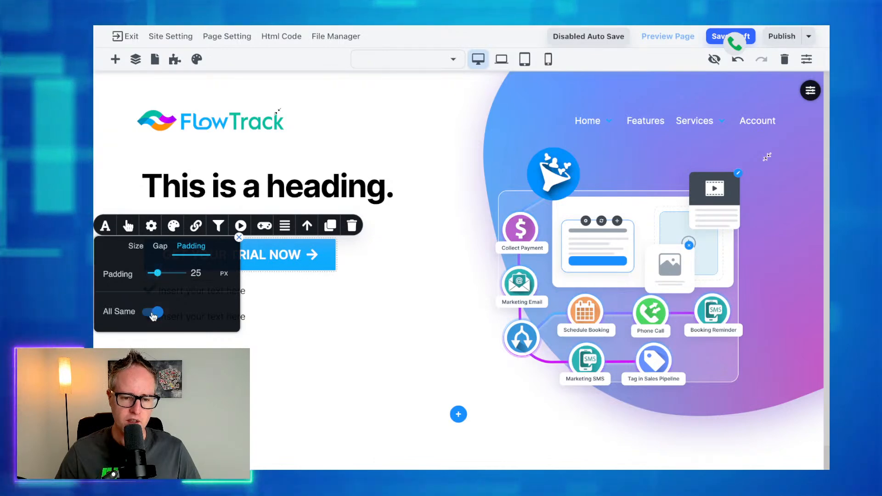
left_click(153, 314)
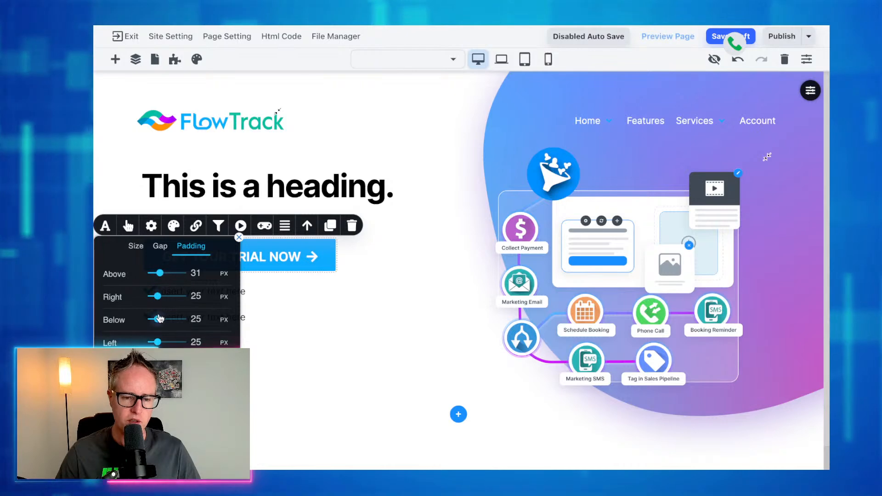
left_click_drag(158, 319, 162, 321)
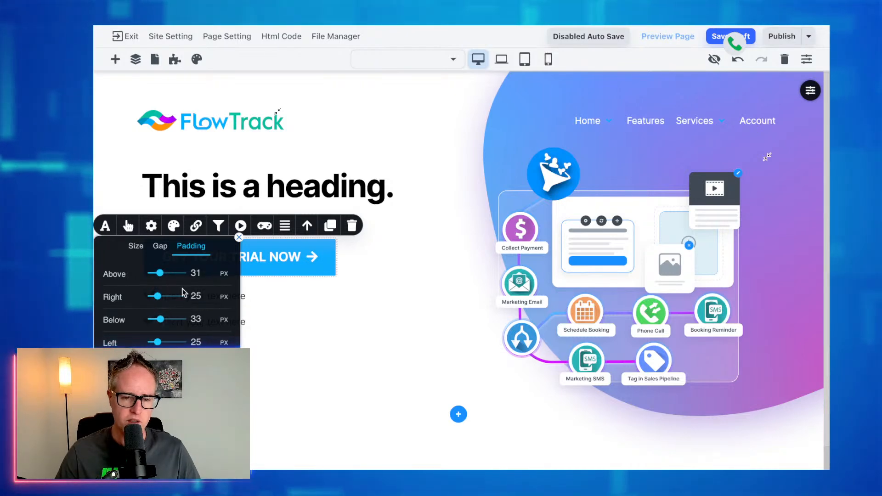
double_click(196, 273)
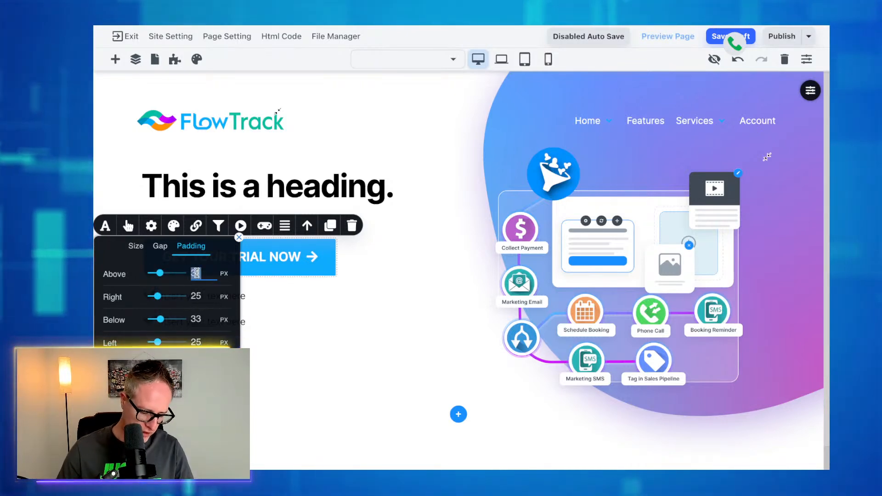
type("35")
double_click(195, 319)
type("35")
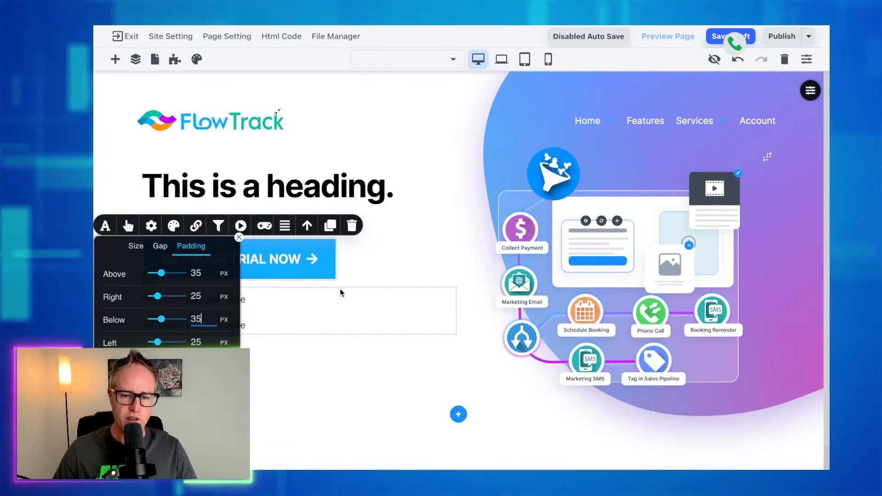
left_click(361, 264)
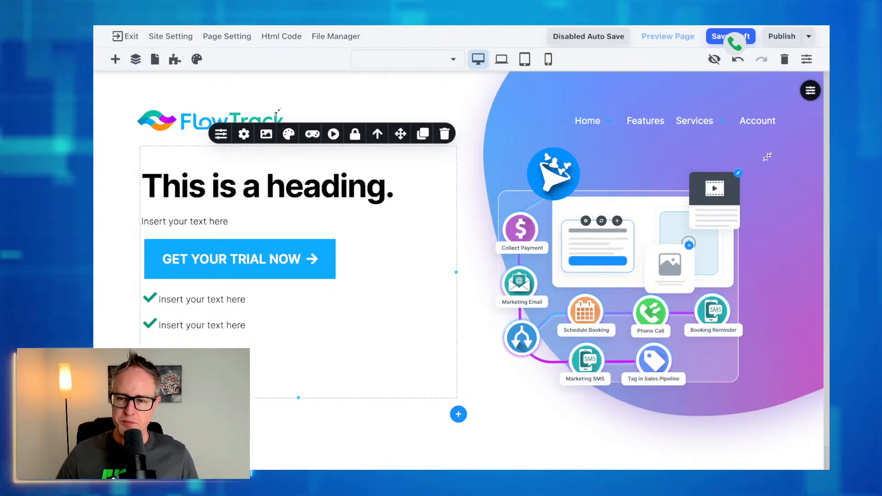
Check the hero button's normal and hover background colours, add a soft outset shadow in its normal state, and close the settings.
left_click(316, 275)
left_click(172, 225)
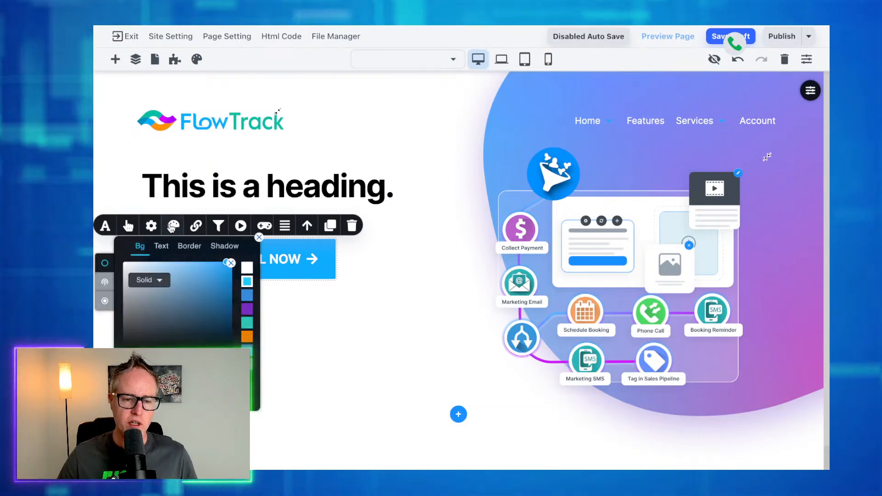
left_click(104, 283)
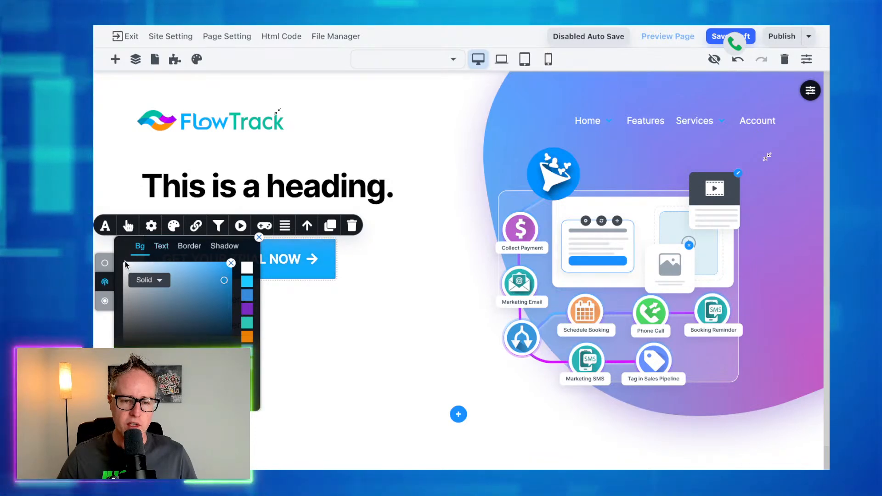
left_click(113, 264)
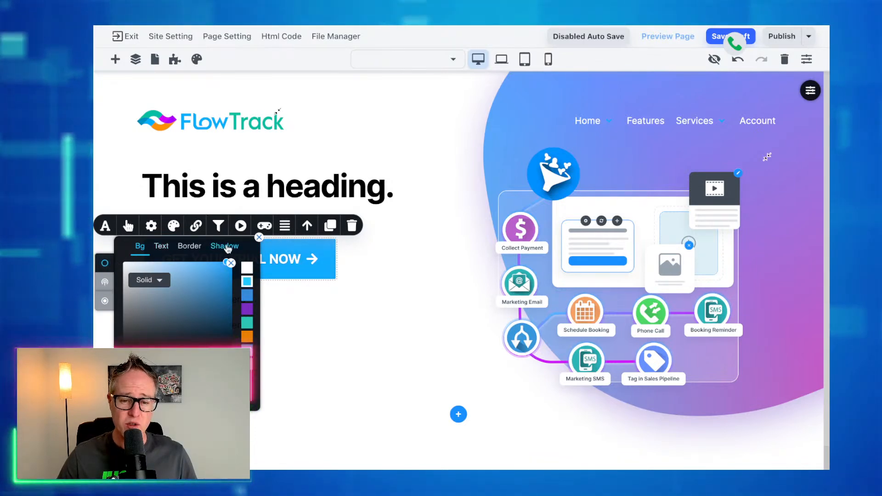
left_click(227, 247)
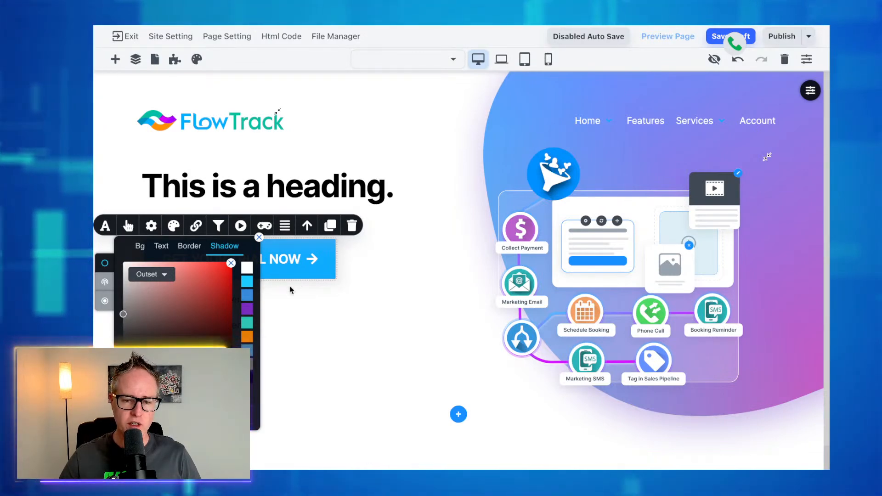
left_click(389, 267)
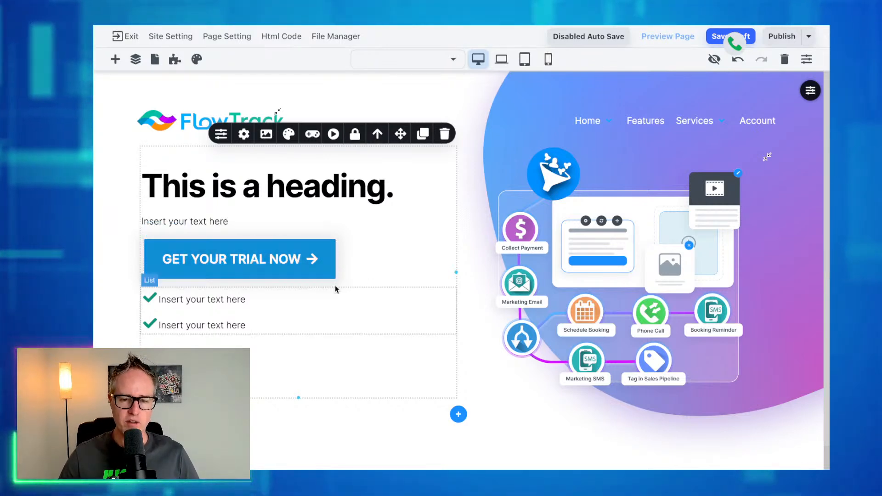
Lengthen the text under the heading by repeating its placeholder to read "Insert your text hereInsert your text hereInsert your text".
scroll(398, 340, "down", 1)
scroll(399, 344, "up", 1)
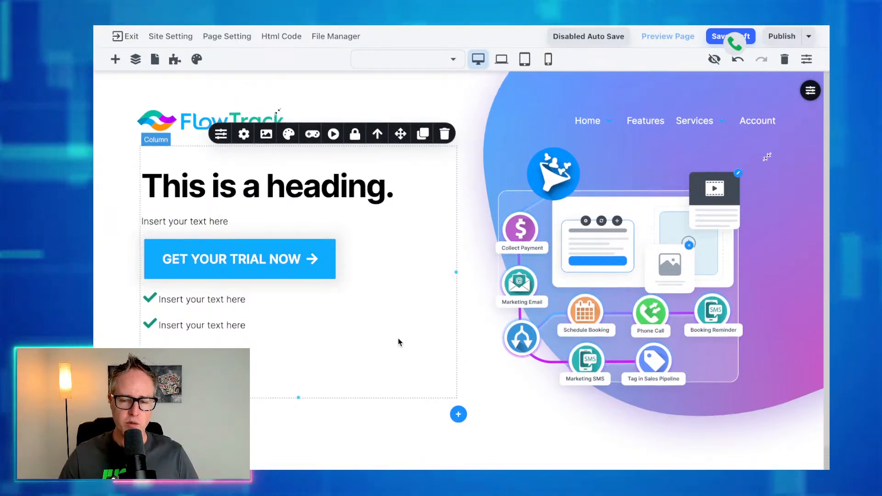
left_click(228, 219)
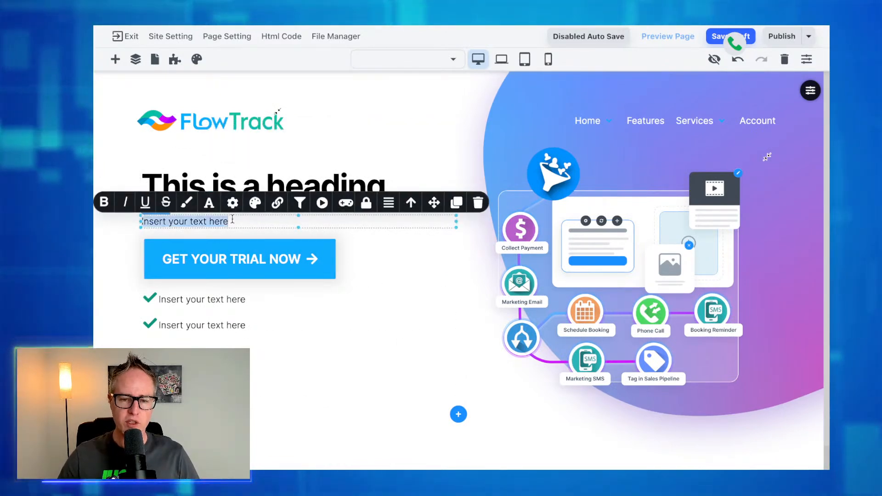
left_click(232, 219)
key("BackSpace")
key("BackSpace")
key("BackSpace")
key("BackSpace")
key("BackSpace")
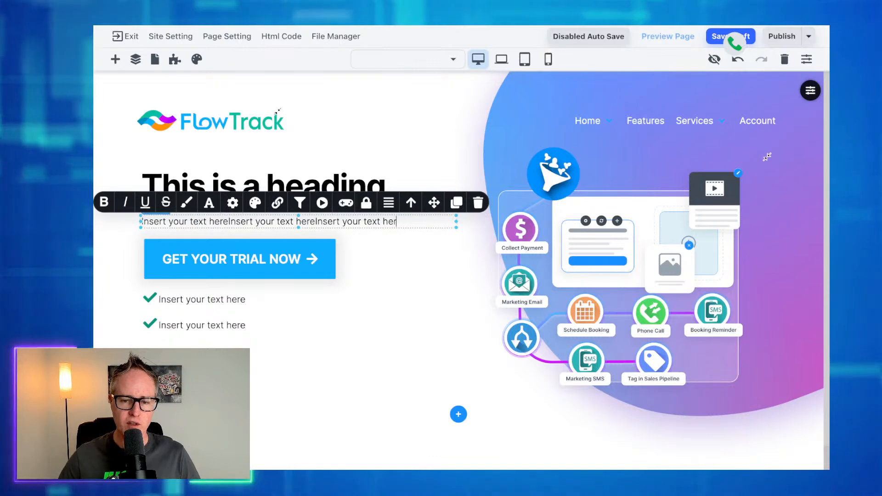
scroll(258, 287, "down", 1)
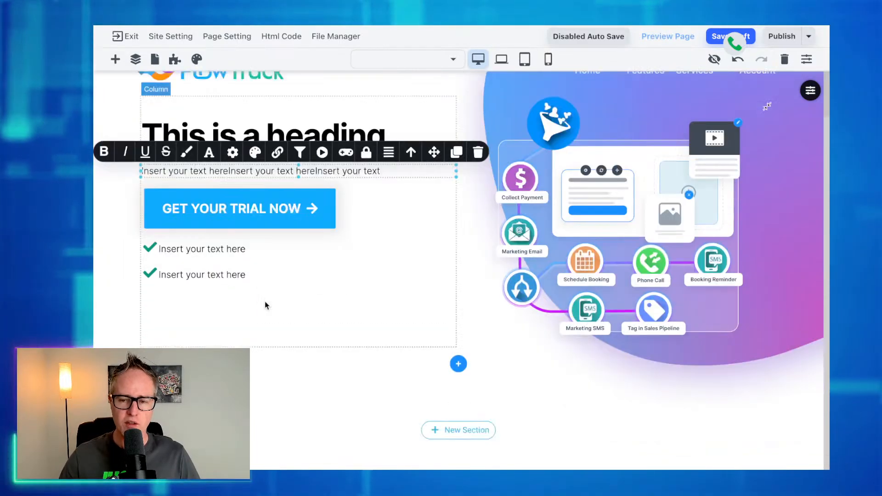
Add a new empty section to the page below the hero section.
left_click(471, 441)
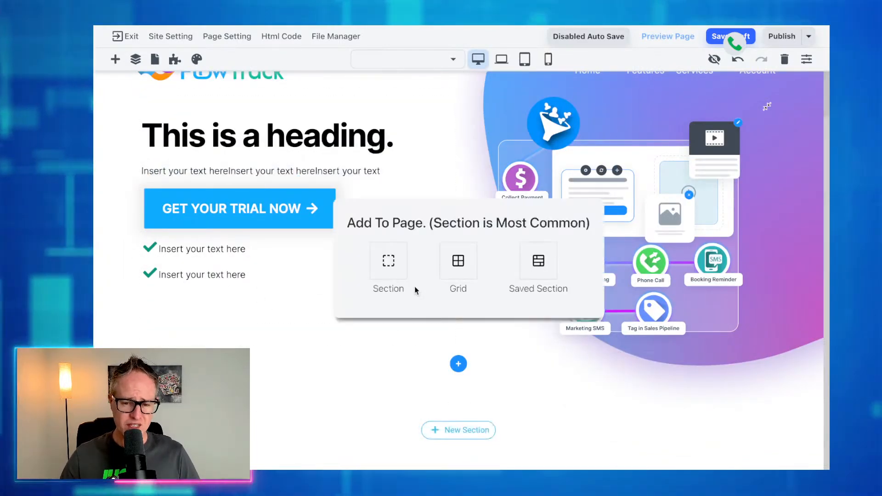
left_click(389, 269)
scroll(456, 348, "down", 3)
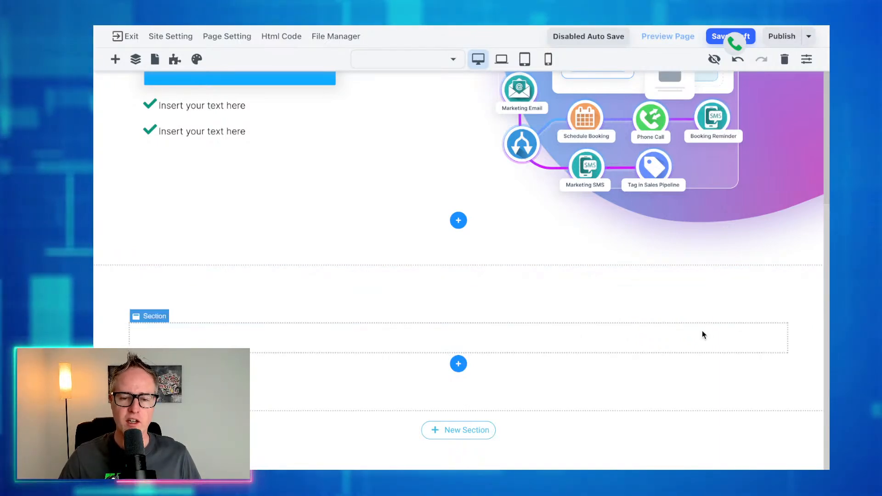
Give the new section a solid #6324b3 background at 2 percent opacity and close the colour settings.
left_click(585, 338)
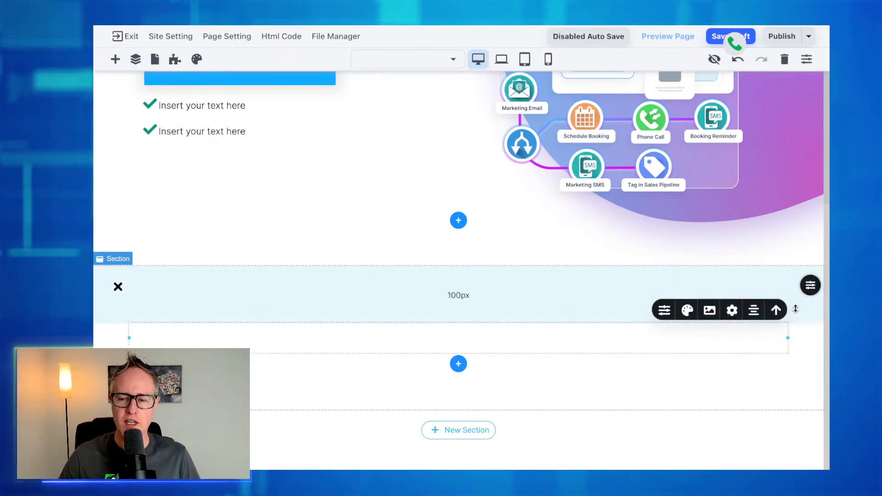
left_click(810, 286)
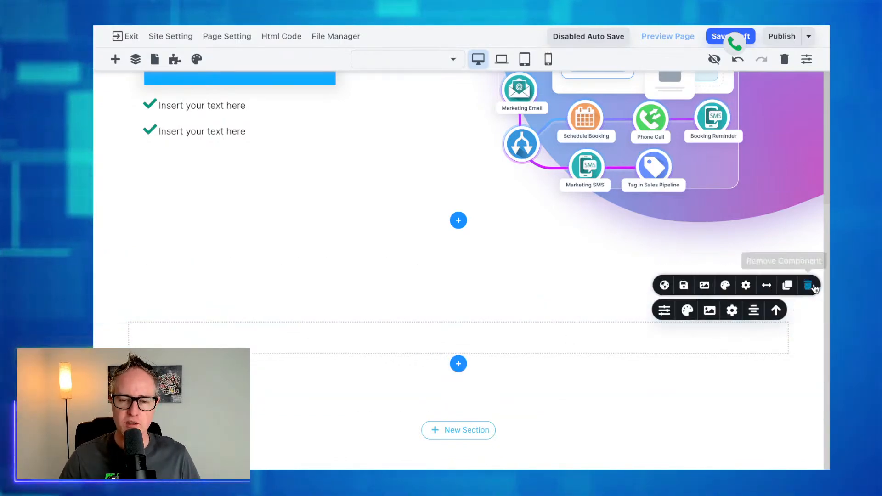
left_click(725, 286)
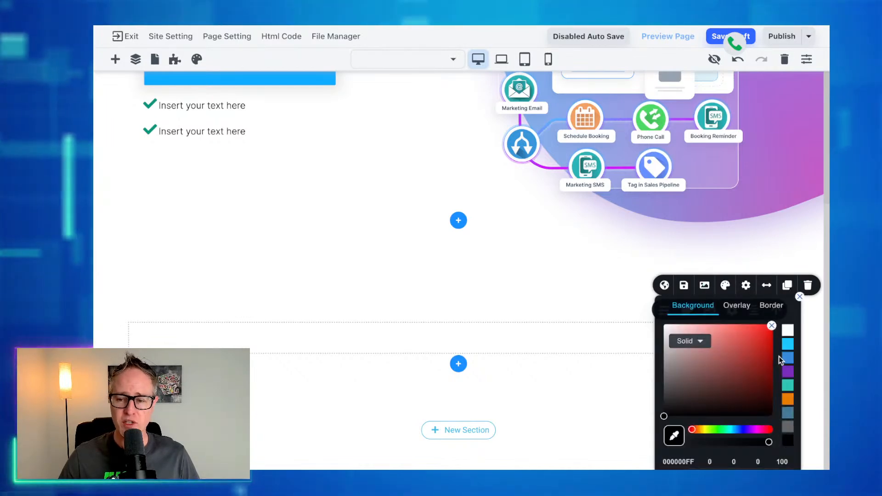
left_click(788, 373)
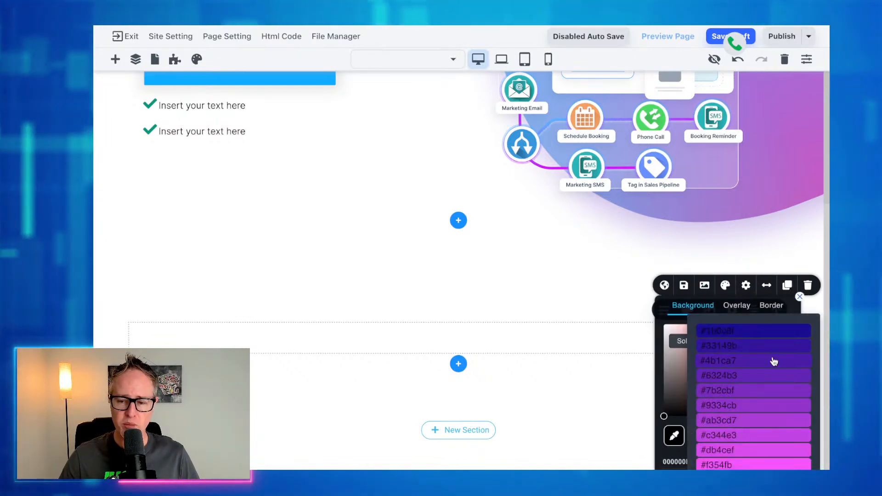
left_click(774, 379)
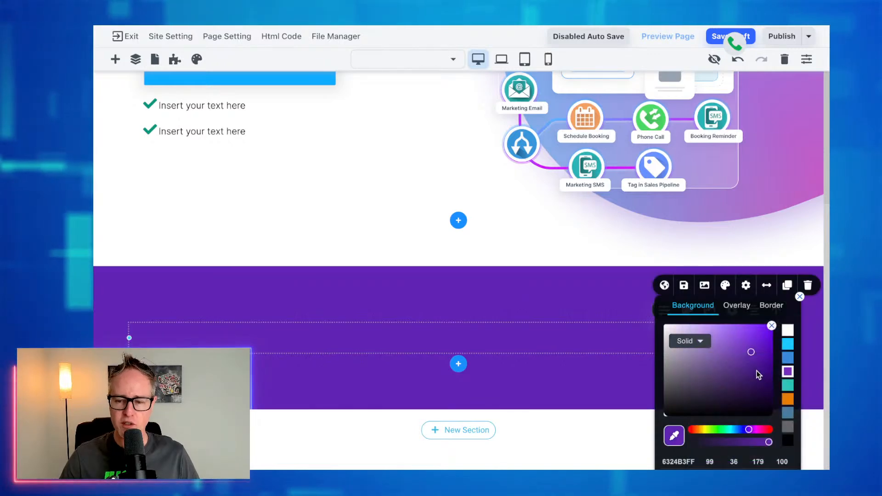
left_click_drag(769, 442, 695, 443)
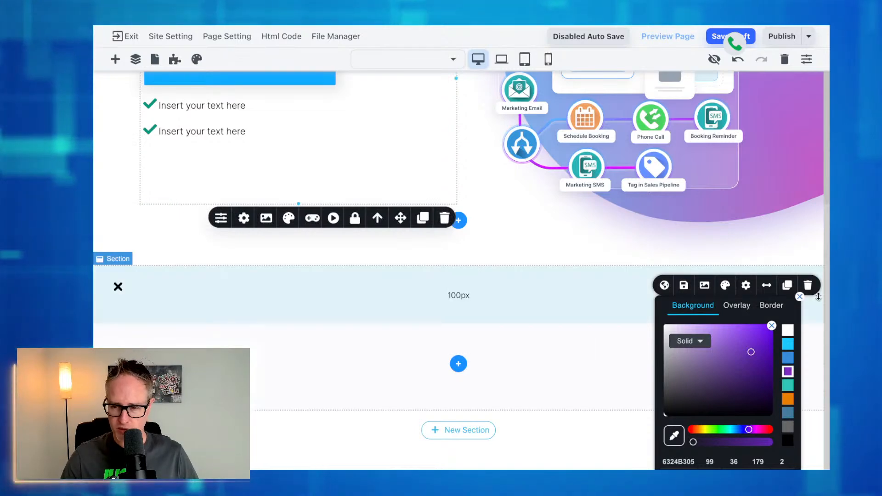
left_click(800, 297)
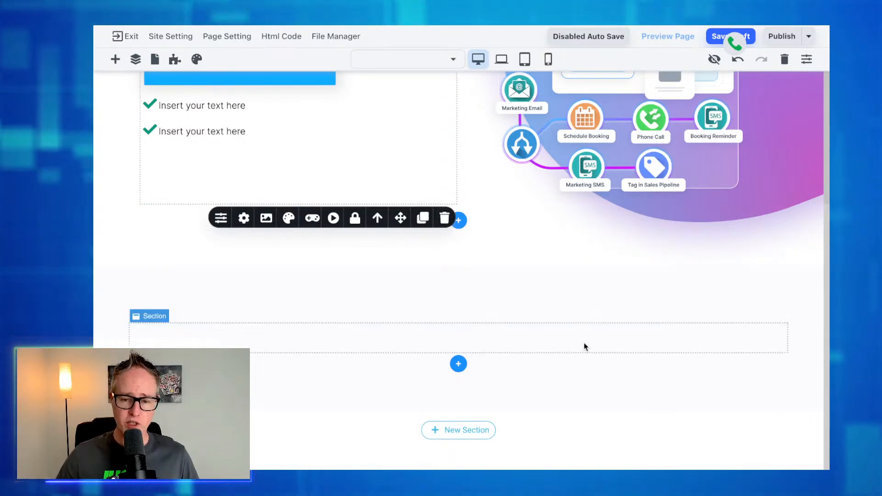
Set the background of the new section's inner container to solid white, FFFFFF.
left_click(584, 344)
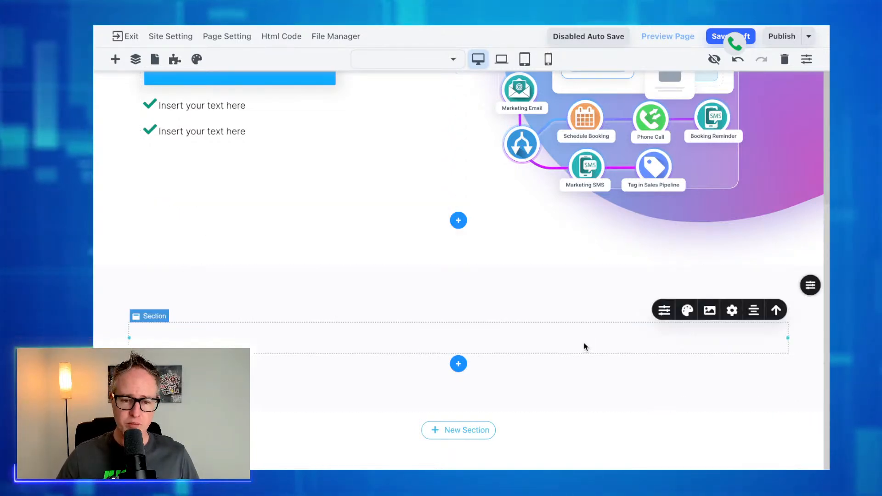
left_click(687, 316)
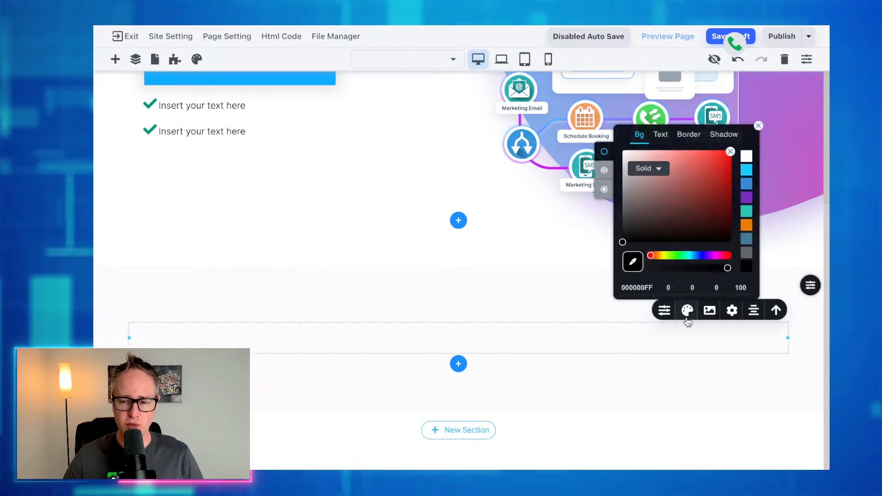
left_click_drag(668, 215, 623, 243)
left_click(622, 152)
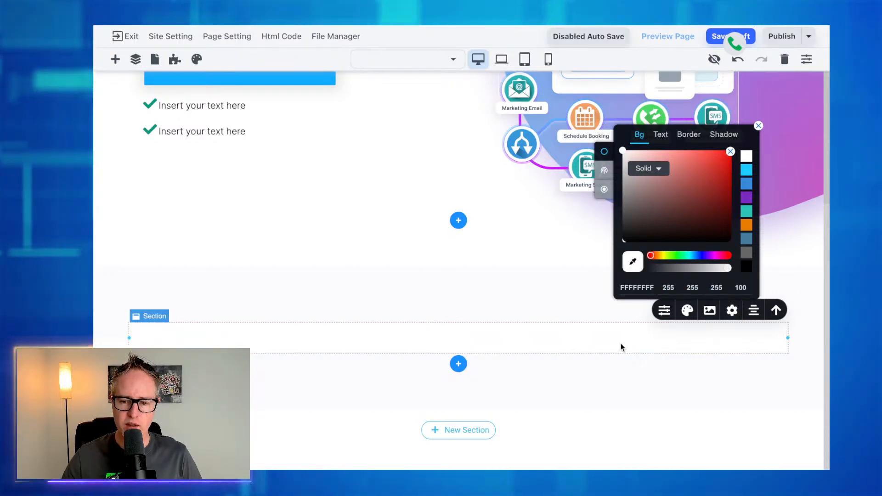
left_click(595, 349)
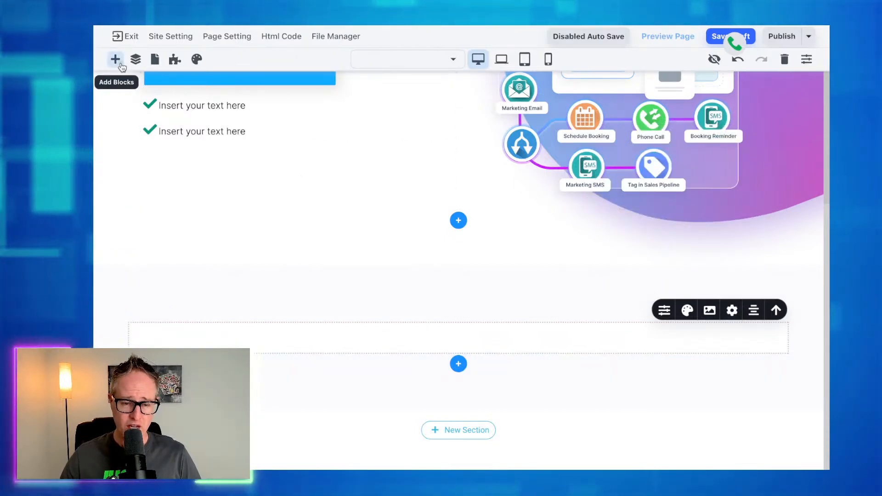
Insert a 2 x 1 grid into the new section's inner container.
left_click(119, 65)
left_click_drag(216, 138, 420, 337)
left_click(405, 204)
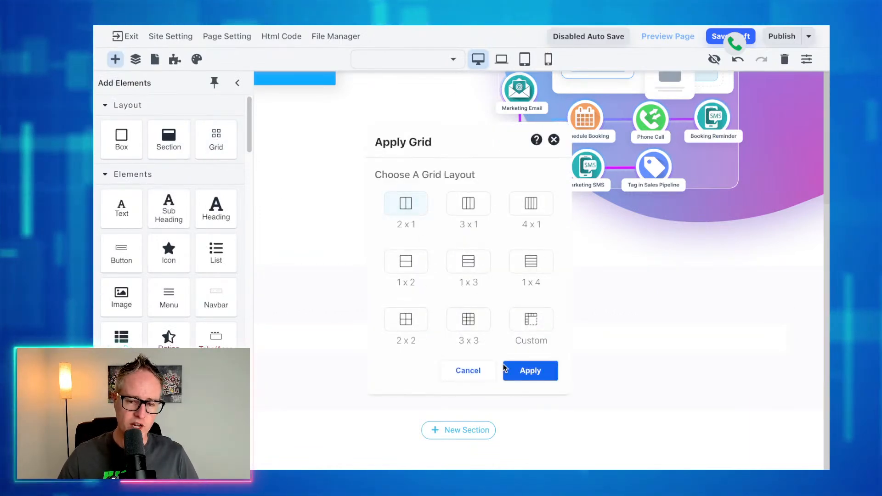
left_click(516, 371)
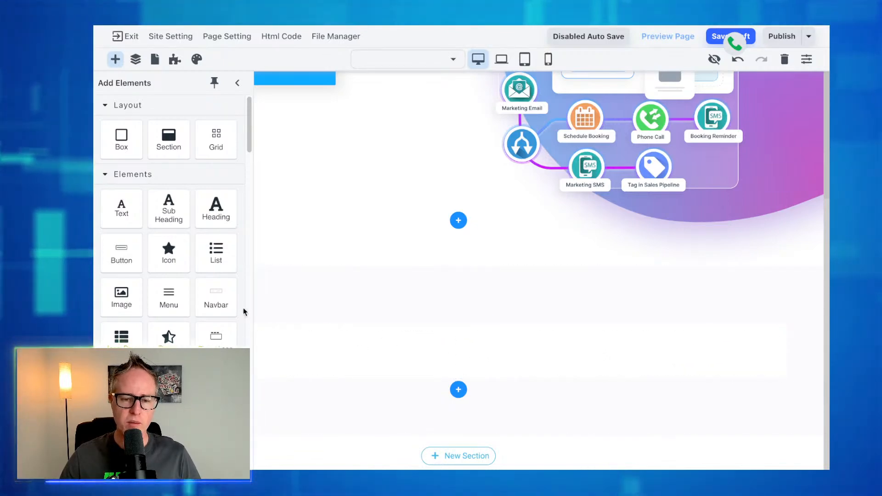
Place an image in the grid's right column and a sub heading, a text and a list in its left column.
left_click_drag(117, 292, 494, 361)
left_click_drag(310, 315, 340, 343)
left_click_drag(255, 333, 303, 367)
scroll(167, 335, "down", 1)
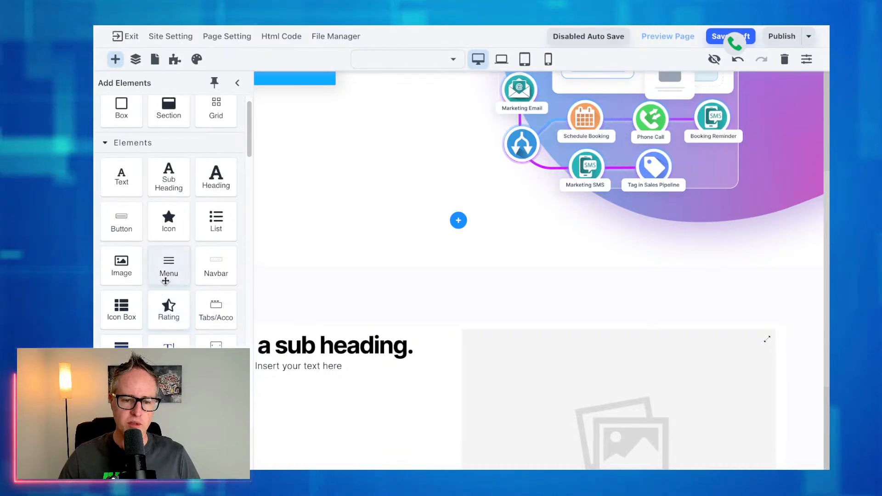
scroll(166, 281, "down", 2)
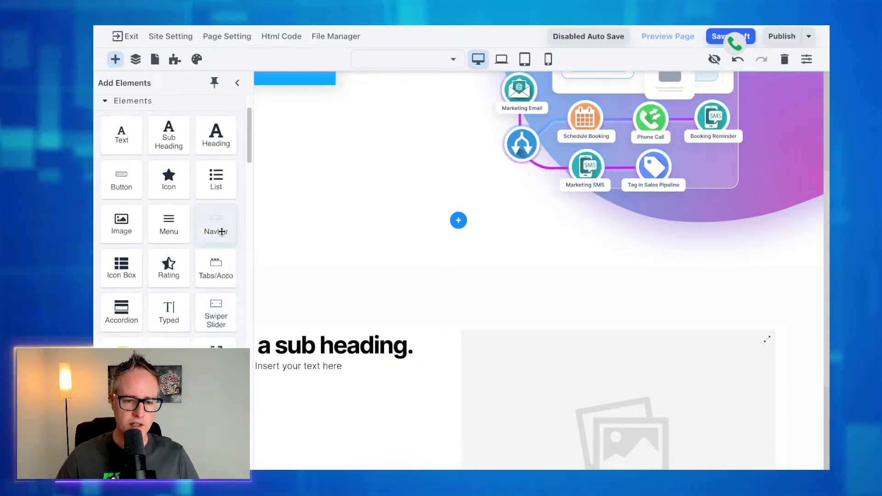
left_click_drag(216, 181, 340, 402)
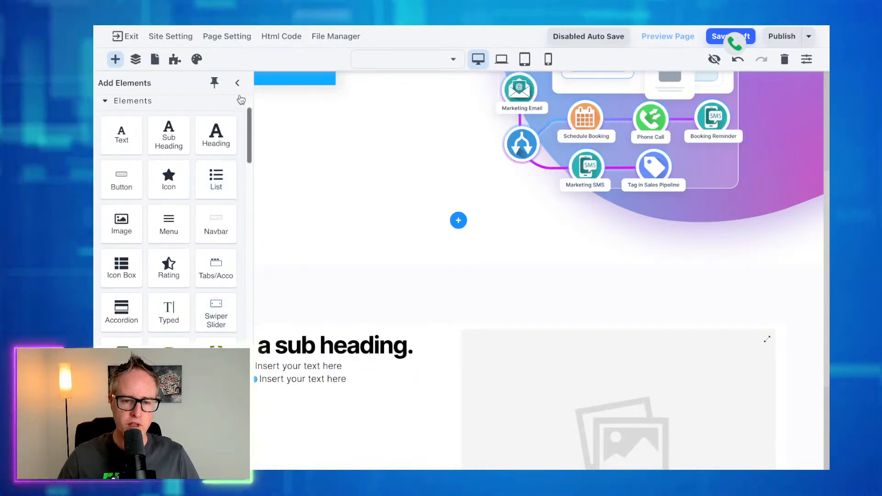
Align the sub heading, the text and the list to the left of their column.
left_click(237, 84)
left_click(295, 344)
left_click(352, 323)
left_click(335, 366)
left_click(355, 348)
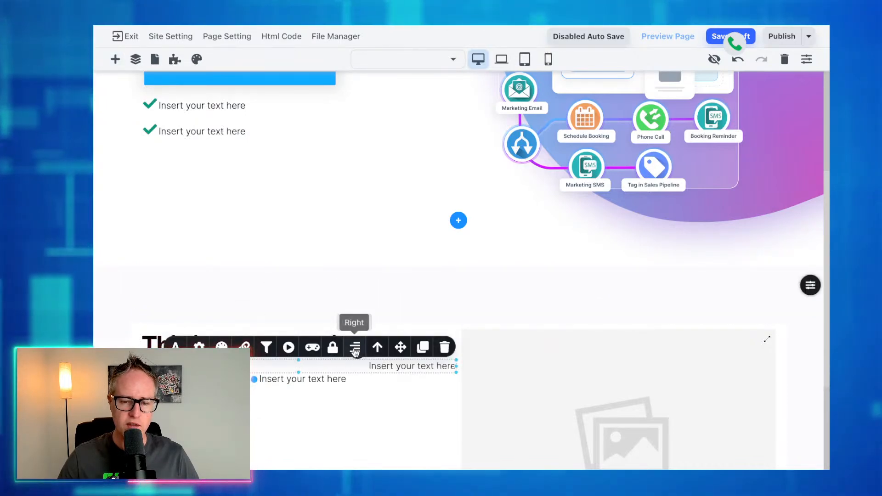
left_click(325, 378)
left_click(355, 359)
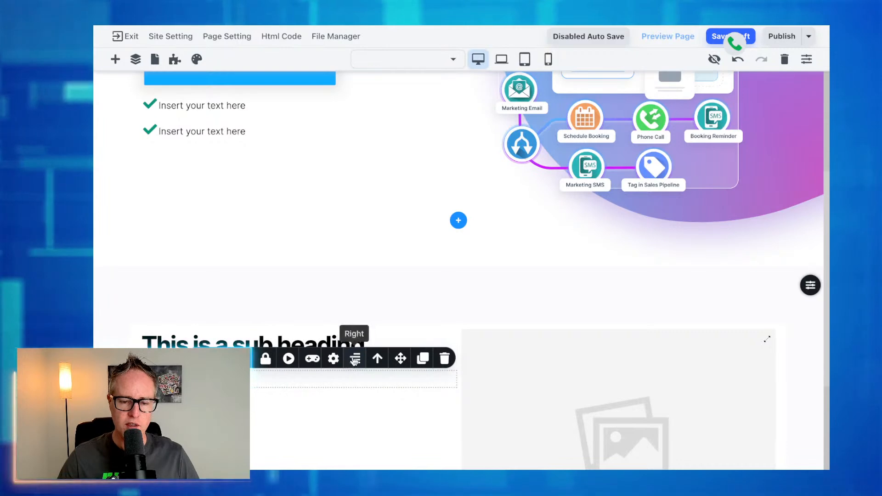
Extend the list to five items with the placeholder "Insert your text here".
left_click(264, 384)
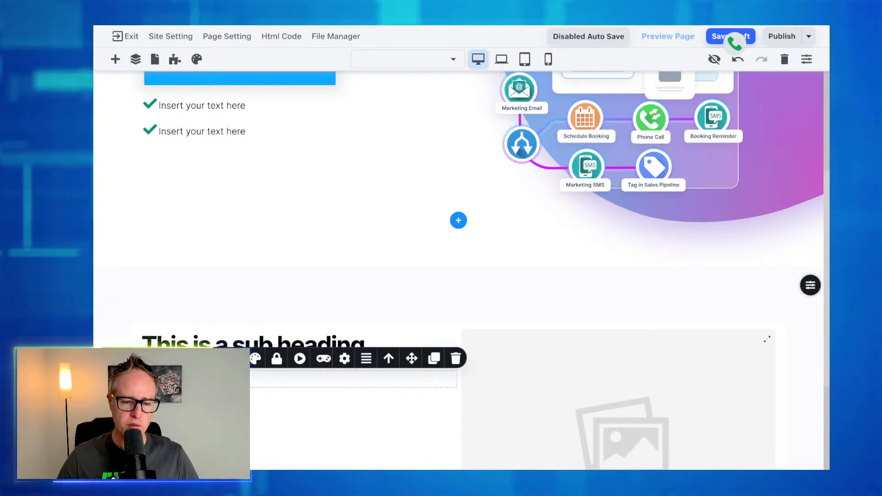
key("Return")
key("Return")
key("Return")
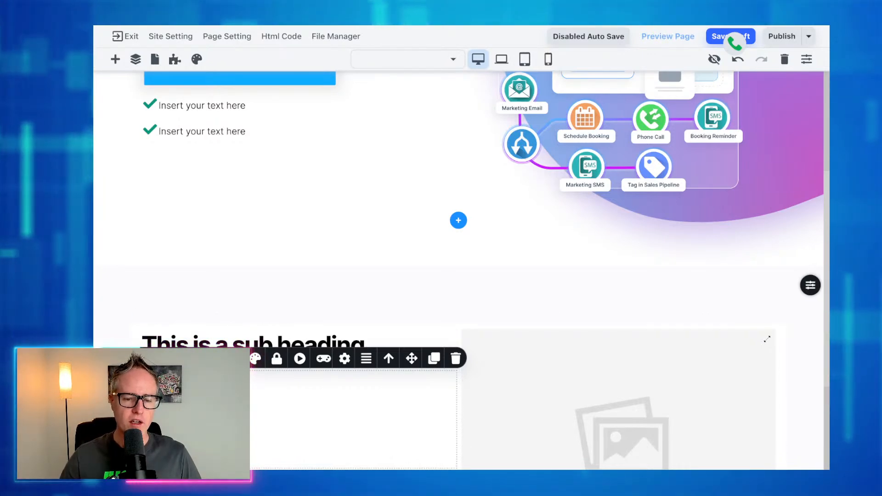
Replace the list's bullet with the plain check mark icon found under "check" and set its size to 21 px.
left_click(255, 359)
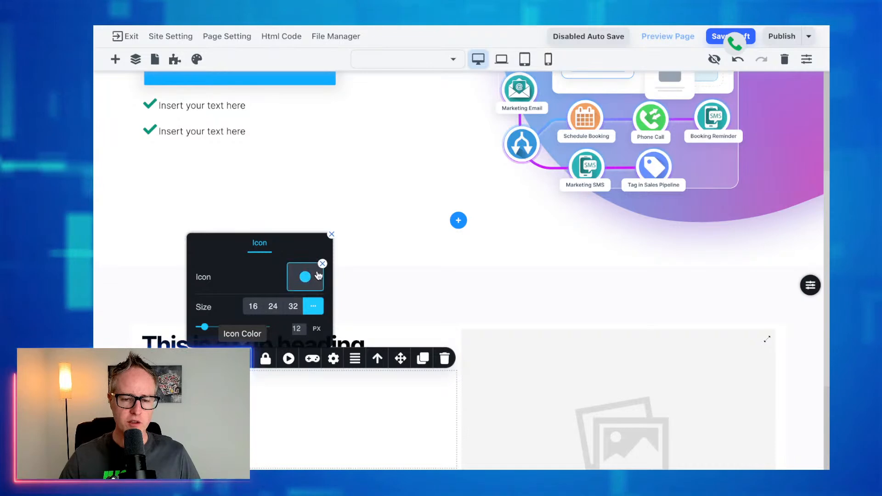
left_click(306, 276)
left_click(265, 170)
type("check")
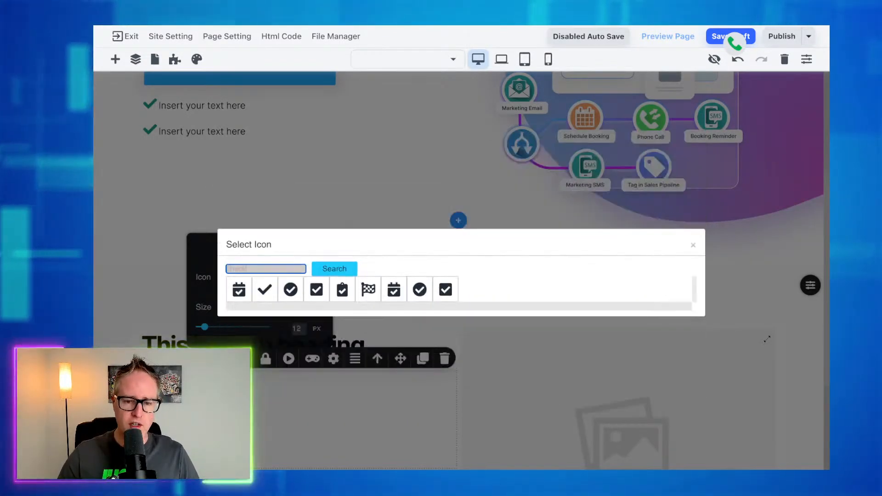
left_click(266, 290)
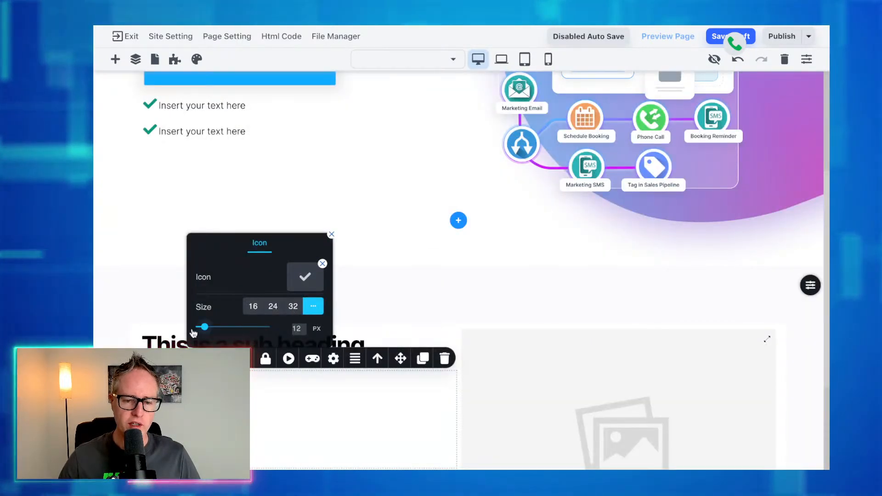
left_click_drag(205, 327, 211, 327)
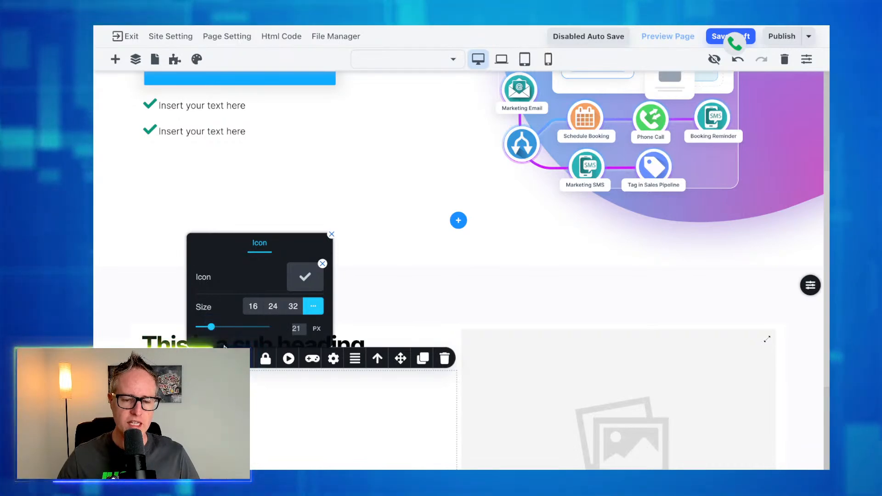
Set the colour of the list's check mark icons to #0a987e, leaving the list's text colour as it was.
left_click(213, 338)
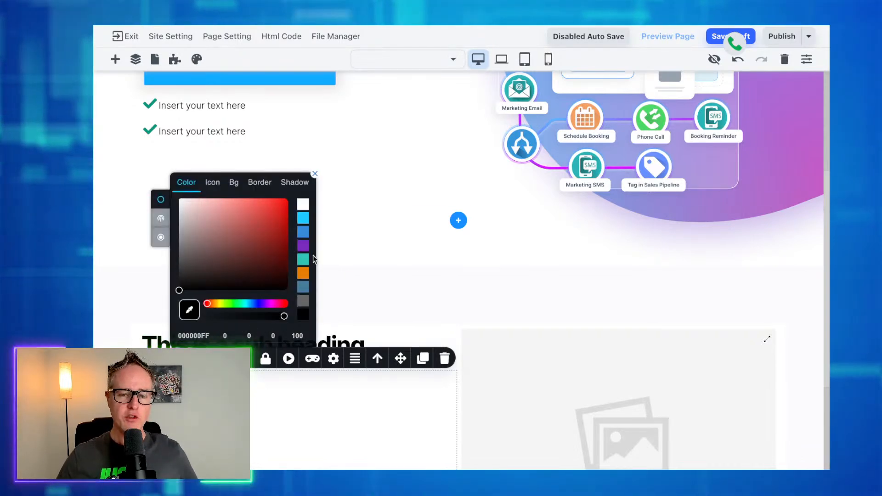
mouse_move(303, 259)
left_click(348, 223)
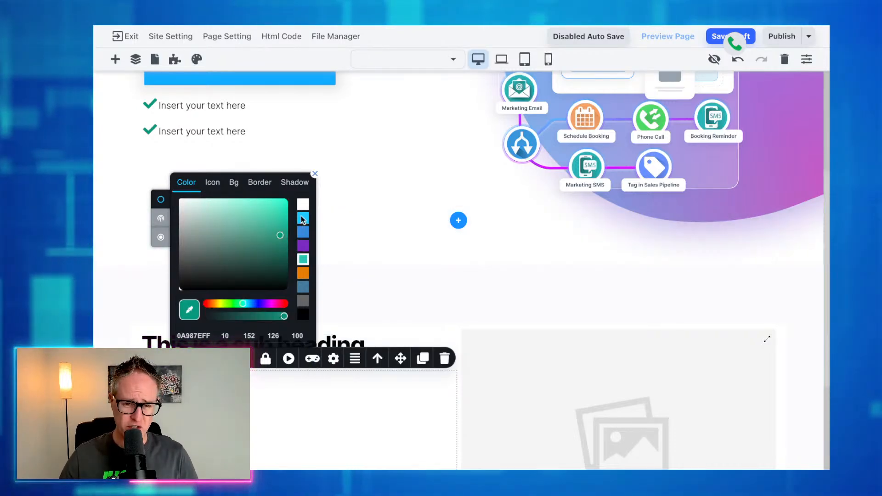
left_click(218, 185)
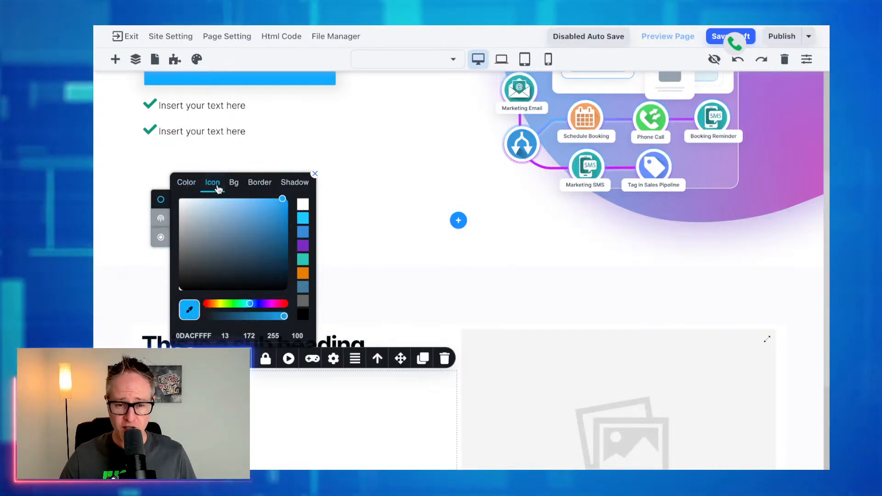
mouse_move(307, 261)
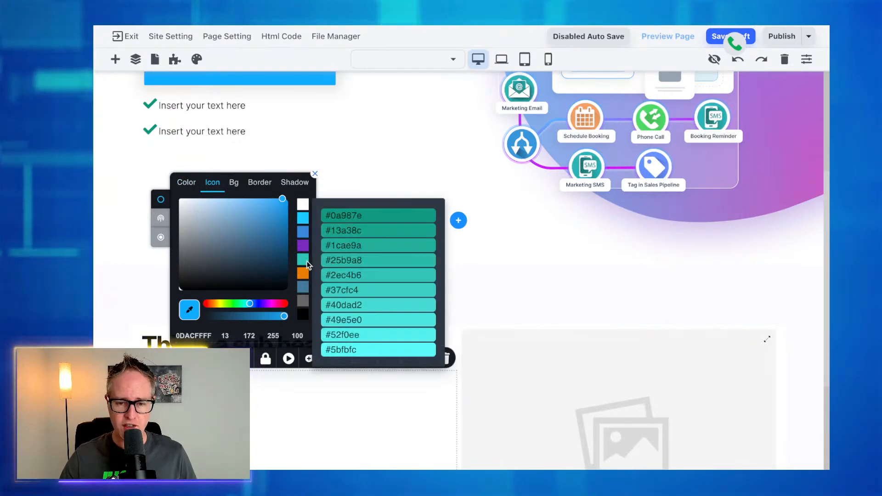
left_click(369, 218)
left_click(312, 420)
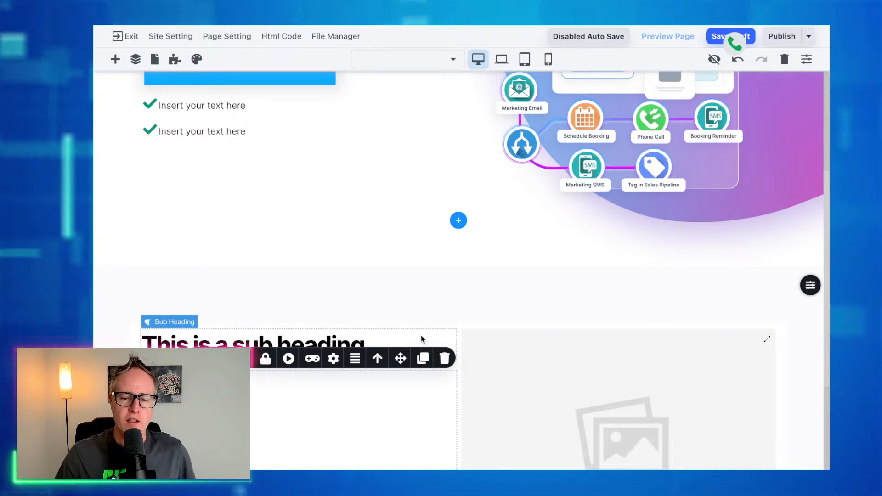
Justify the contents of the grid's left column vertically with space around.
scroll(394, 418, "down", 4)
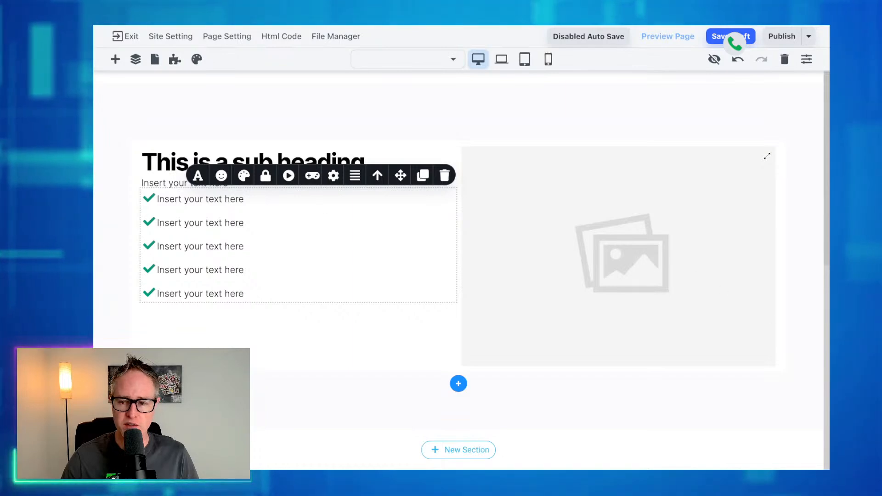
left_click(309, 338)
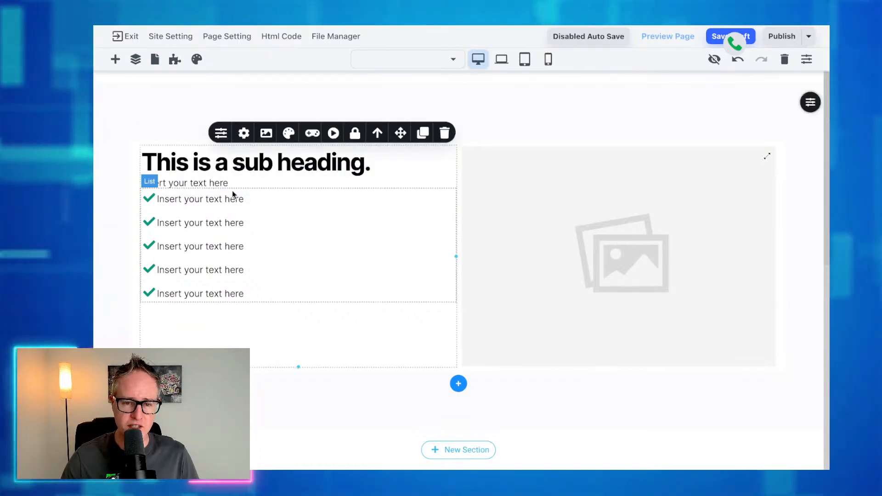
left_click(220, 138)
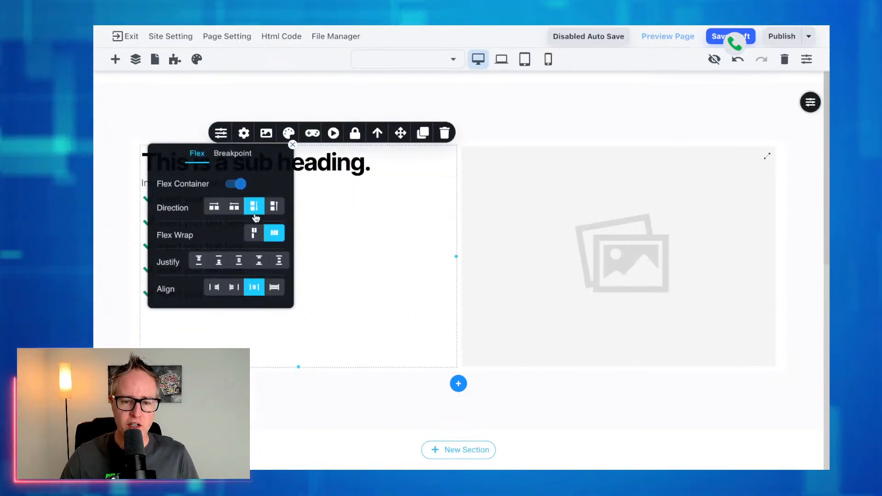
left_click(277, 262)
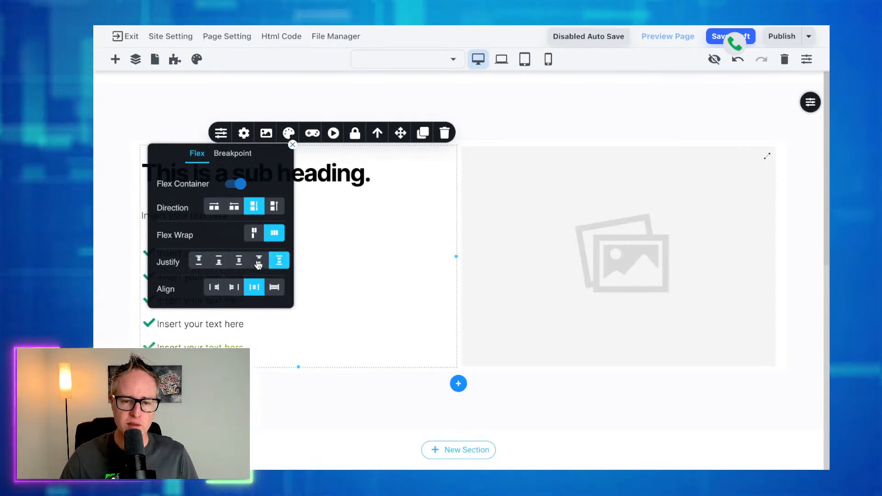
Try the end and start vertical justifications on the grid's left column and restore space around.
left_click(220, 261)
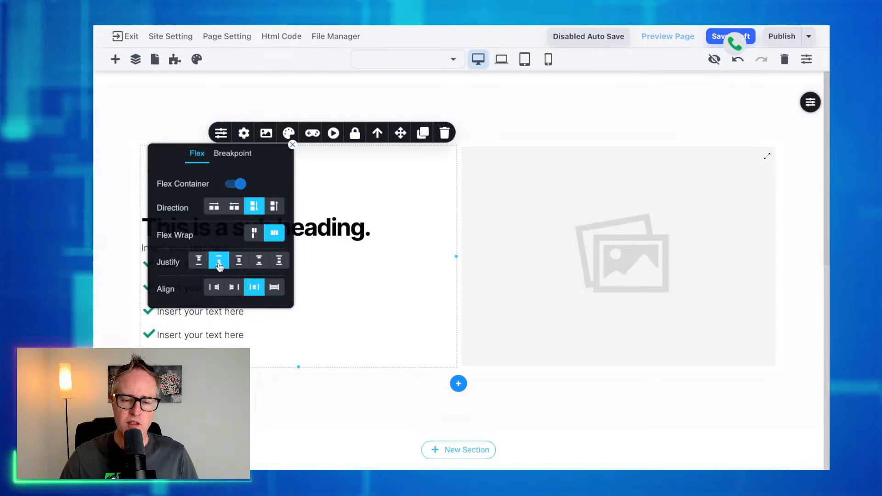
left_click(199, 261)
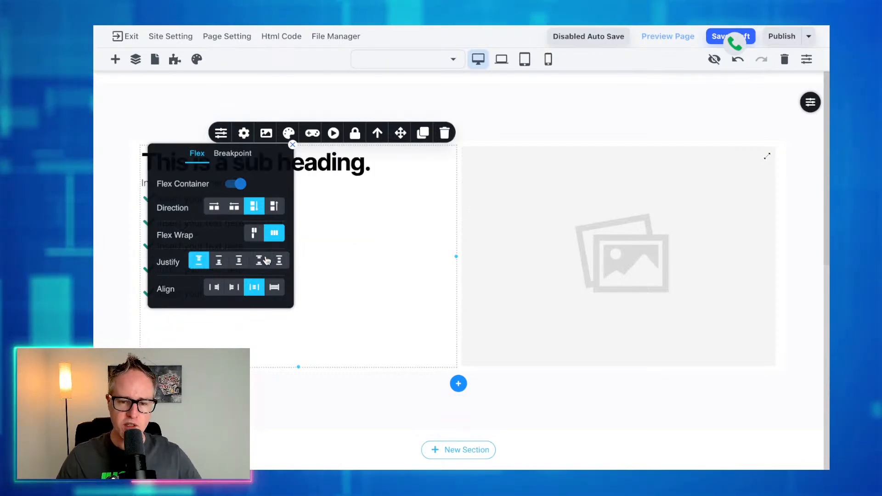
left_click(278, 261)
left_click(420, 216)
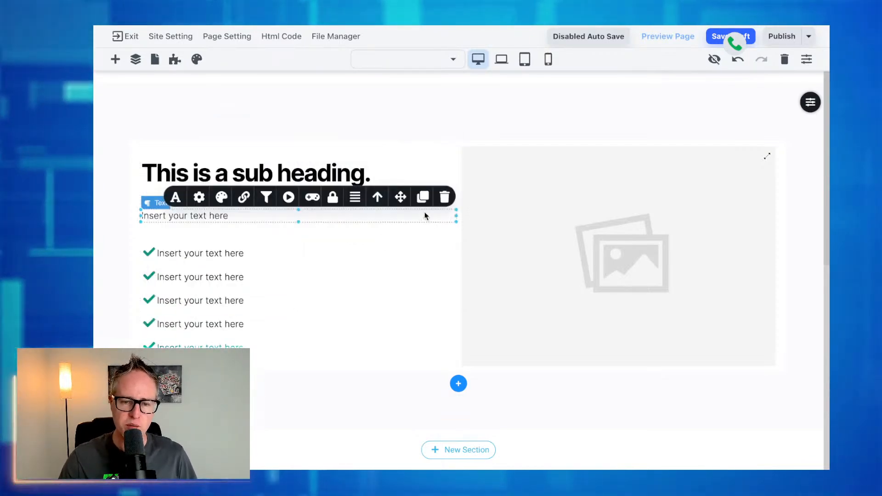
Increase the two-column grid's padding equally on all sides.
left_click(464, 145)
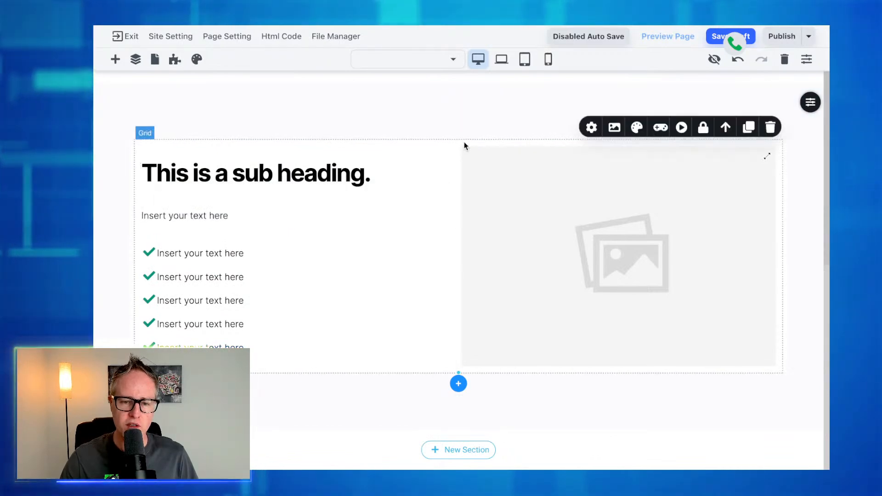
left_click(593, 130)
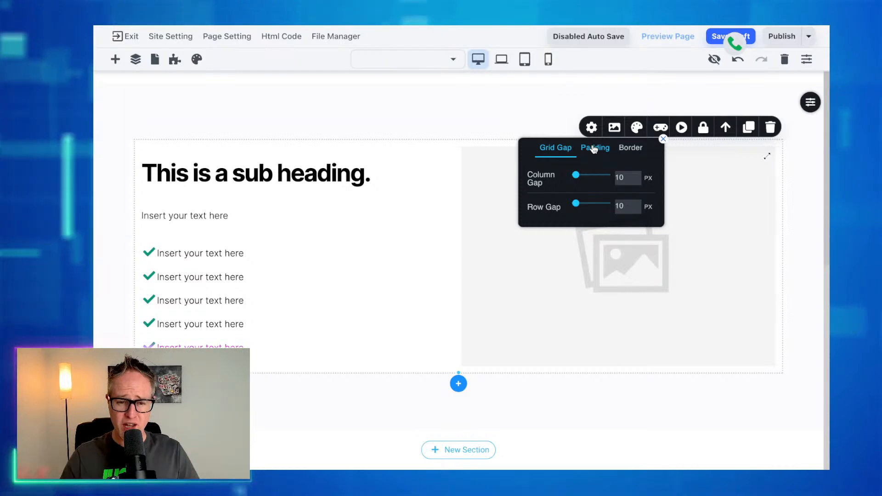
left_click(593, 148)
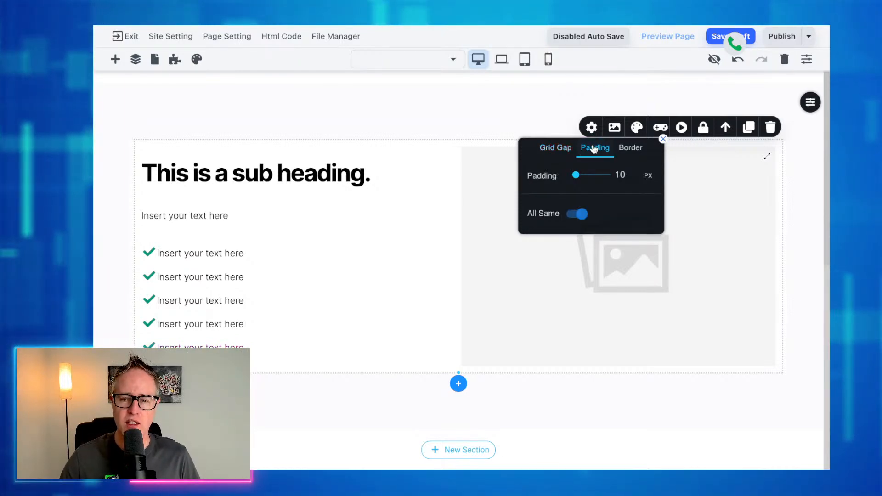
left_click_drag(575, 175, 593, 177)
left_click(459, 210)
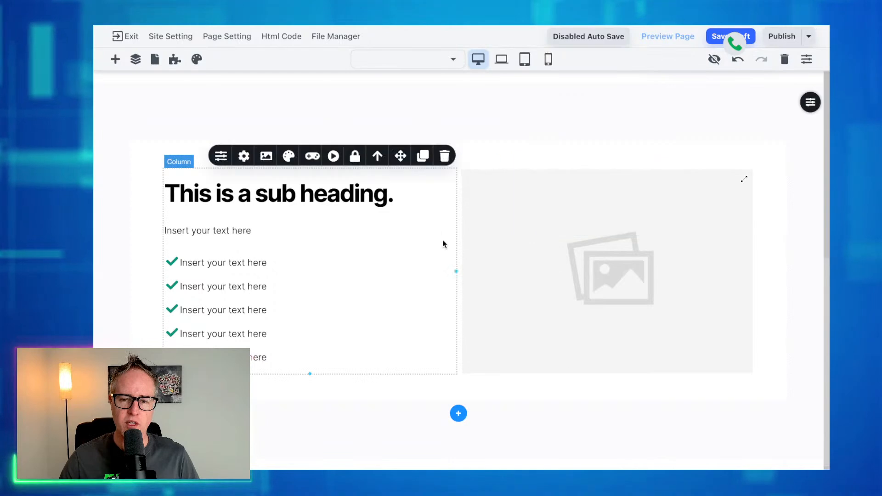
Replace the grid's placeholder image with the automation workflow picture, searching the system assets for "automation".
left_click(580, 260)
double_click(580, 261)
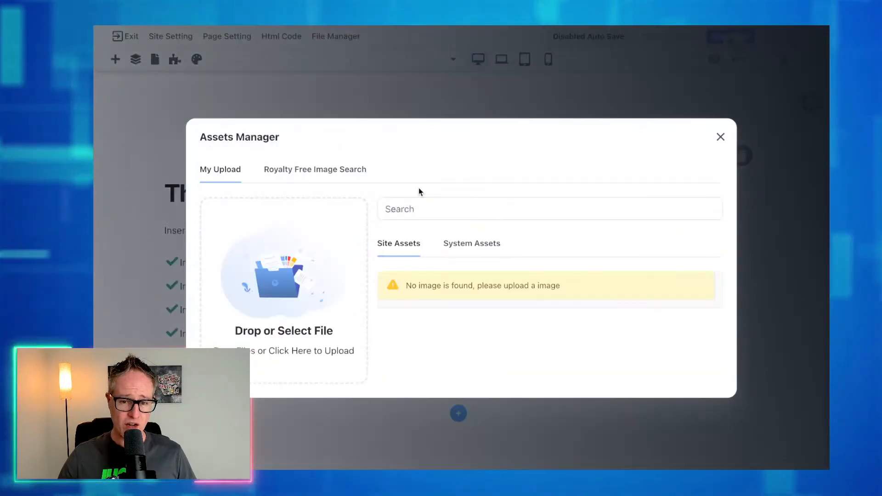
left_click(458, 244)
left_click(421, 134)
type("autom")
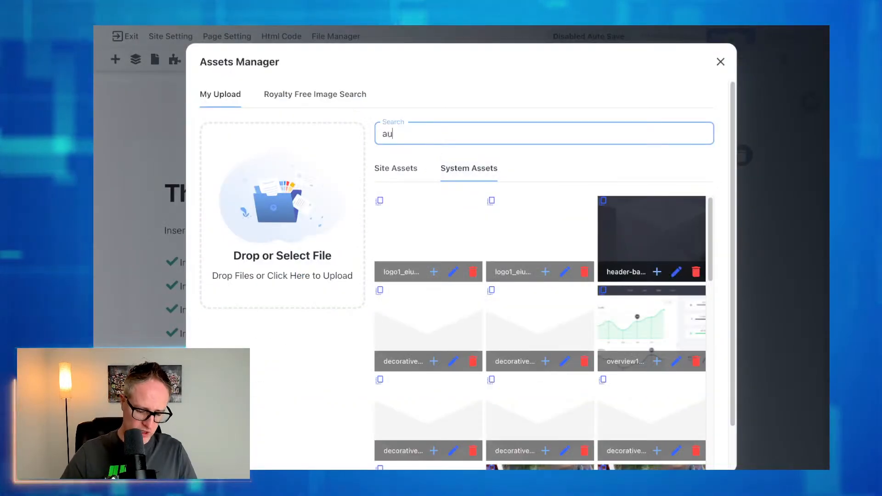
type("ation")
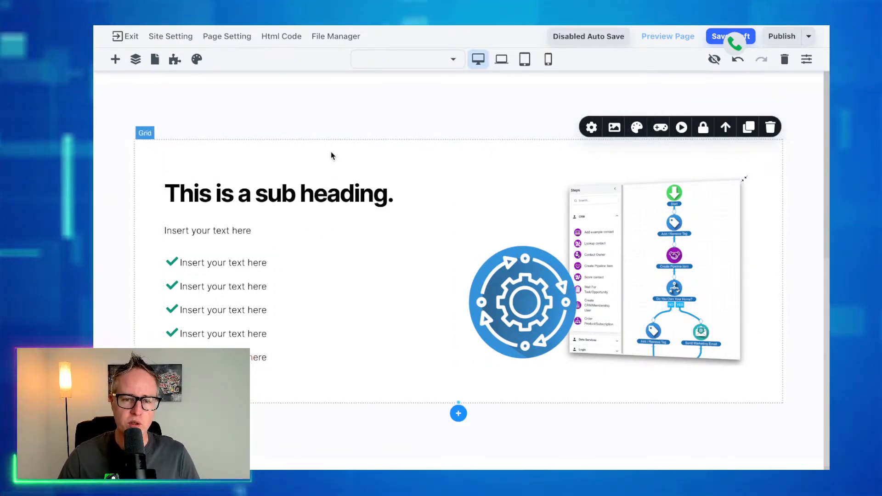
Give the two-column grid an outset box shadow in purple #7b2cbf.
left_click(637, 127)
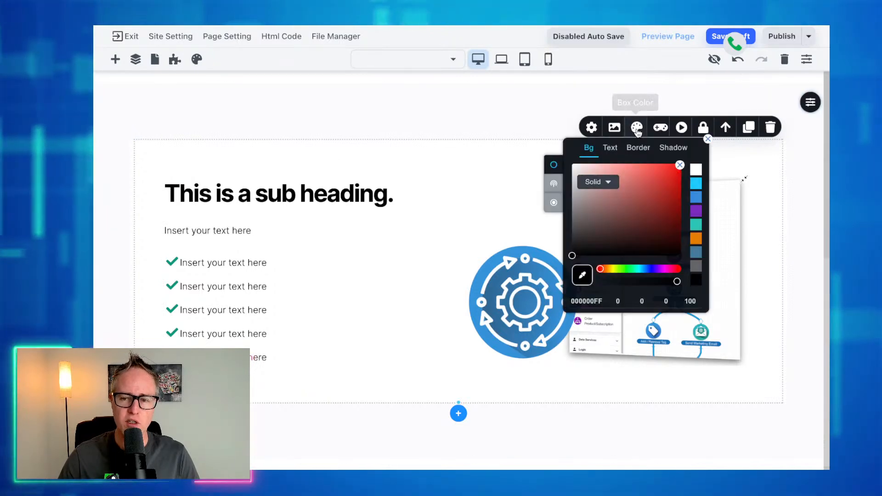
left_click(660, 149)
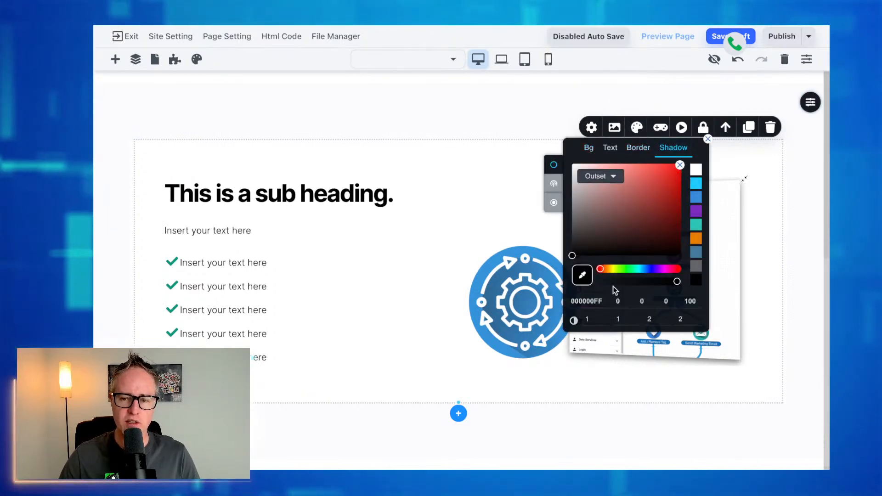
left_click(696, 211)
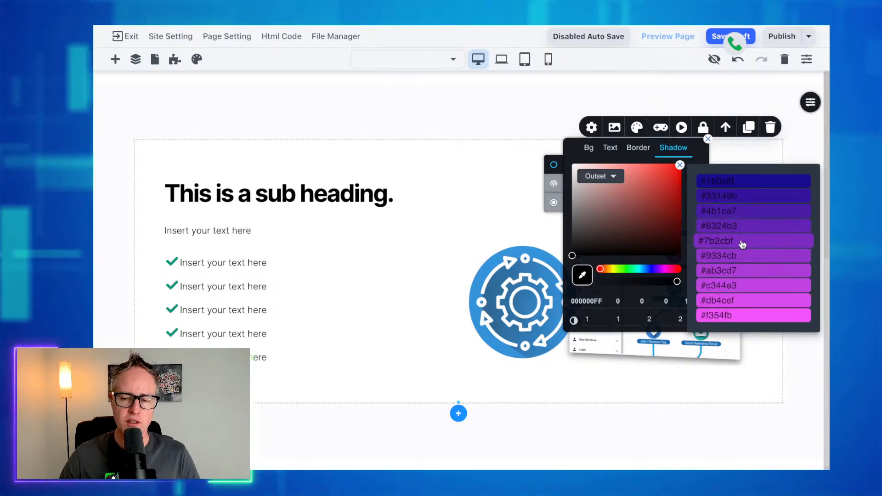
left_click(743, 243)
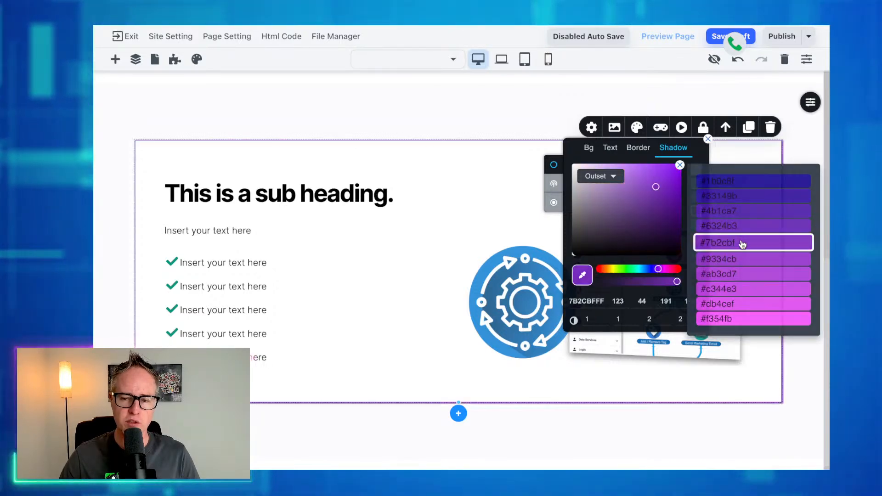
Set the grid shadow's blur to 20 and spread to 10, and lower its colour opacity to about 9.
double_click(651, 318)
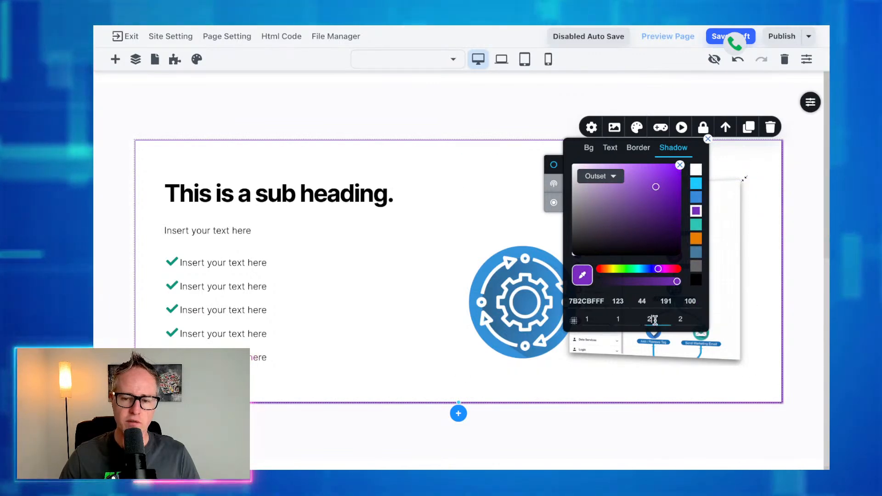
type("10")
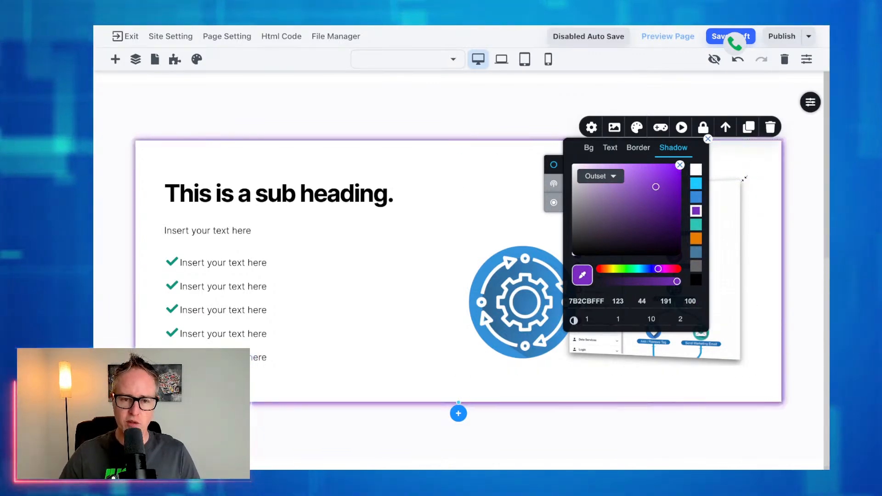
key("Tab")
type("10")
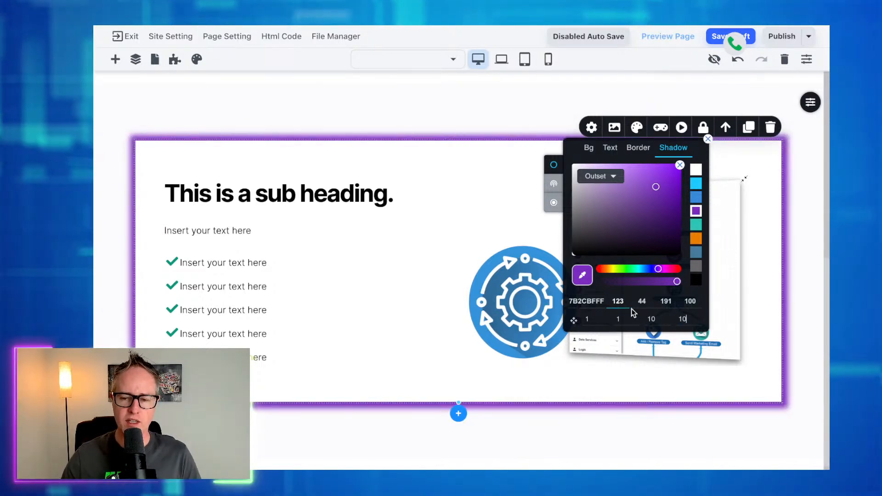
left_click(655, 320)
type("20")
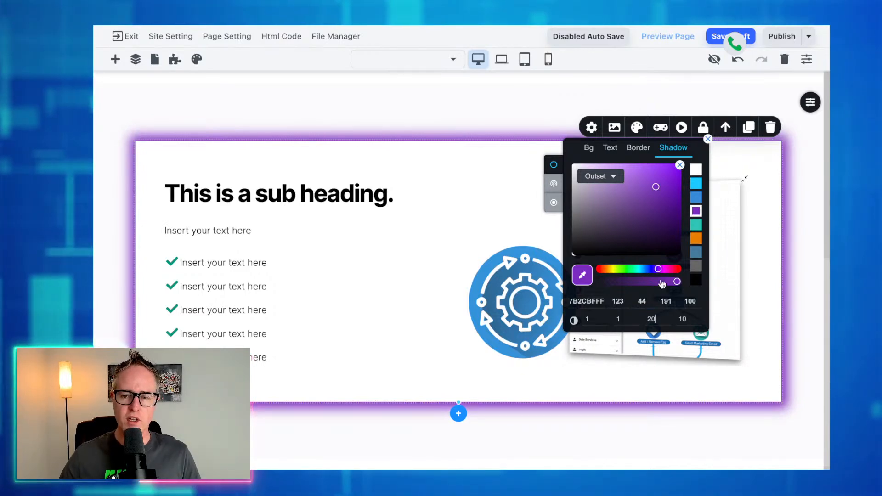
left_click_drag(662, 284, 617, 293)
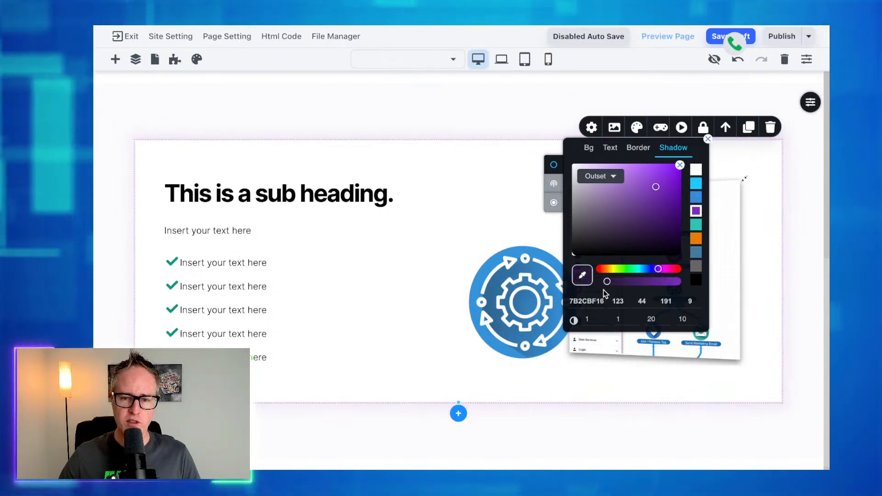
left_click(404, 179)
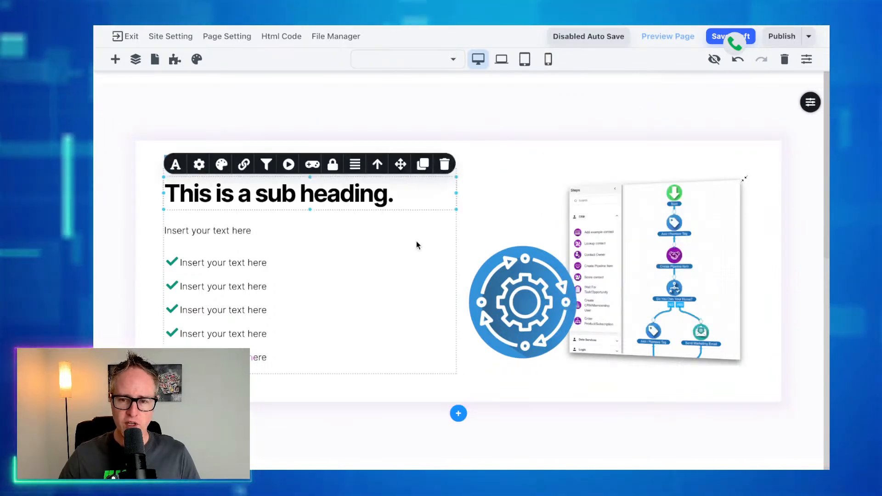
Round all corners of the two-column grid with a 13 px border radius.
left_click(504, 159)
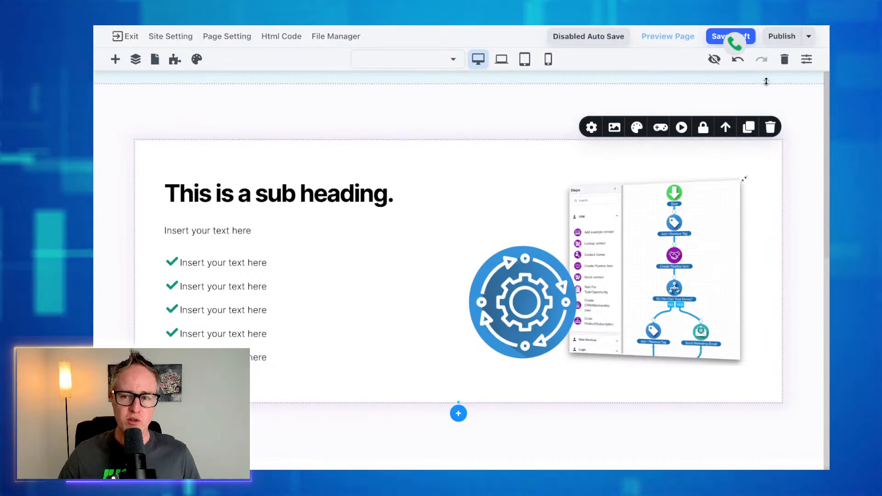
left_click(807, 59)
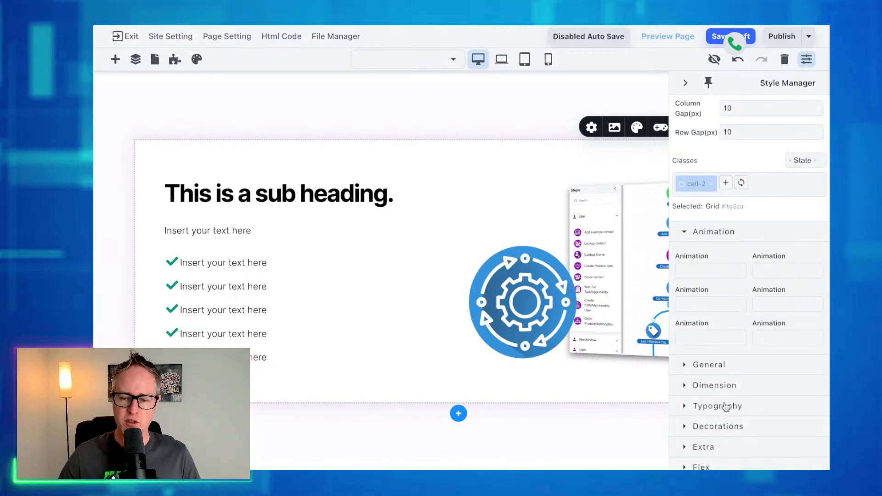
left_click(726, 426)
scroll(725, 423, "down", 4)
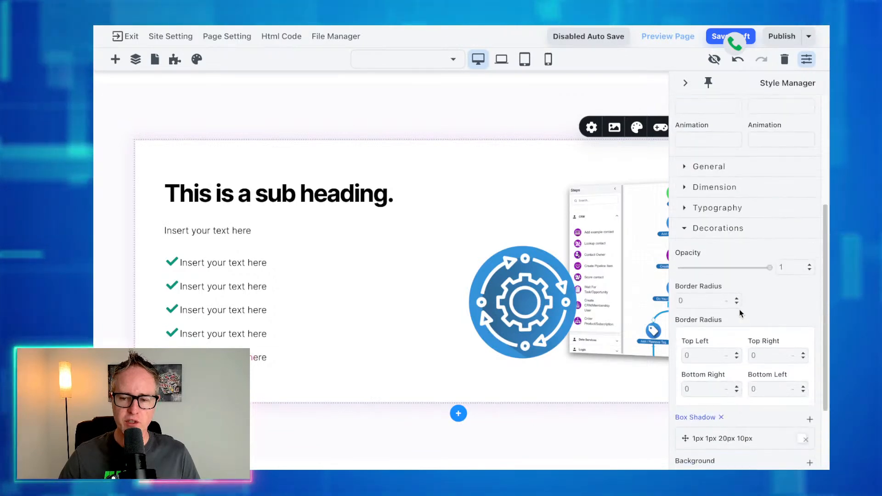
mouse_move(738, 301)
left_mouse_down()
mouse_move(721, 129)
mouse_move(740, 300)
left_mouse_up()
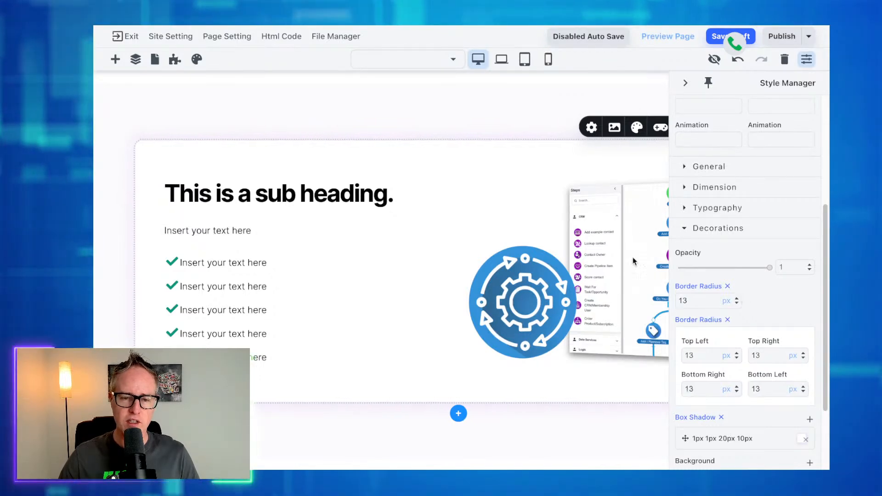
left_click(448, 200)
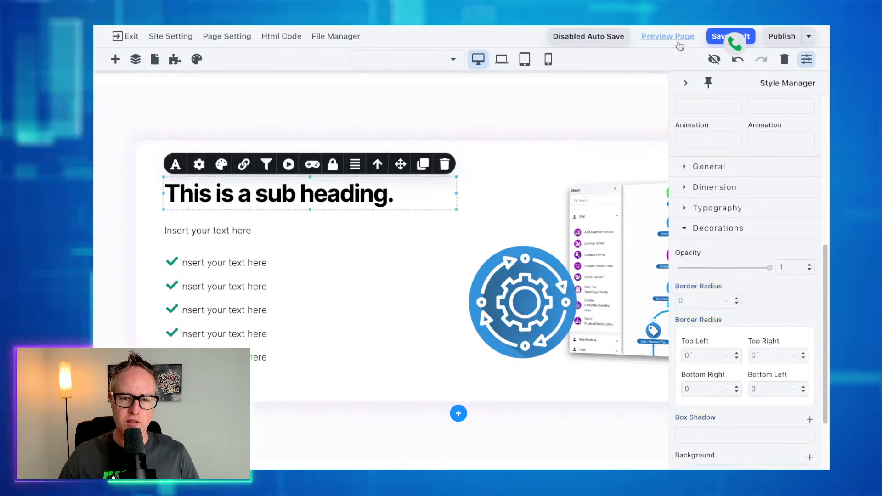
left_click(806, 60)
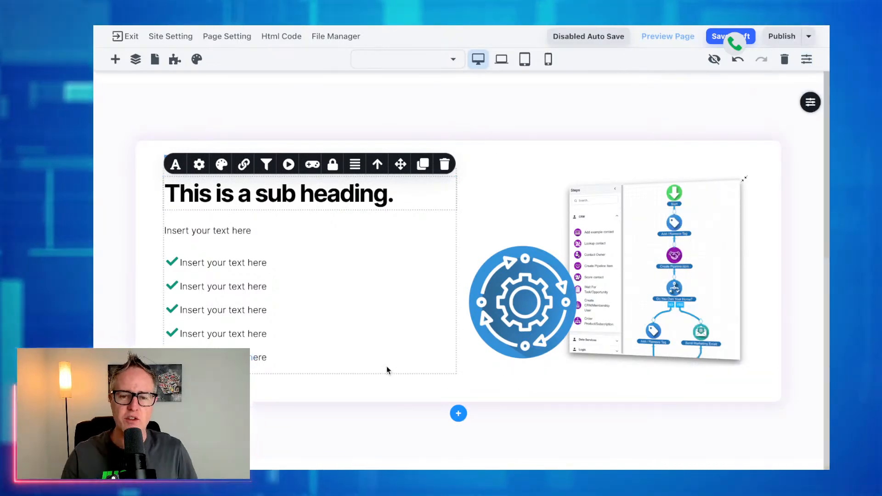
Duplicate the whole section containing the two-column grid.
left_click(809, 170)
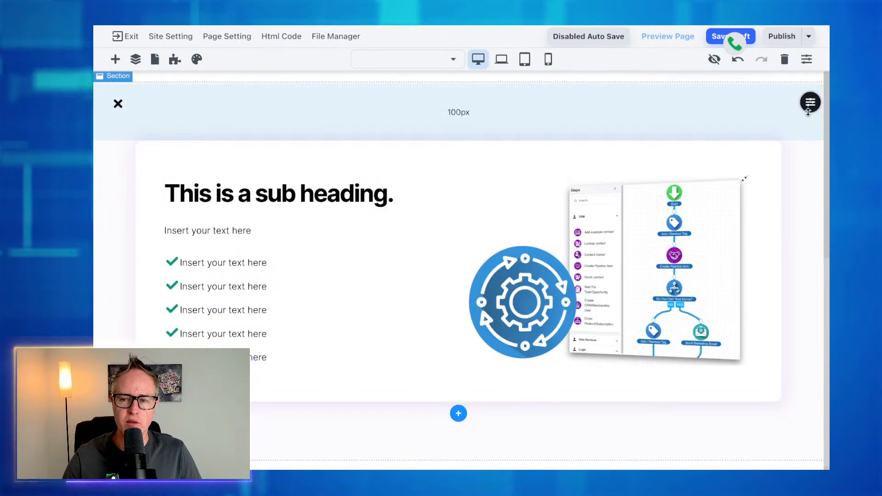
scroll(797, 236, "up", 1)
mouse_move(811, 103)
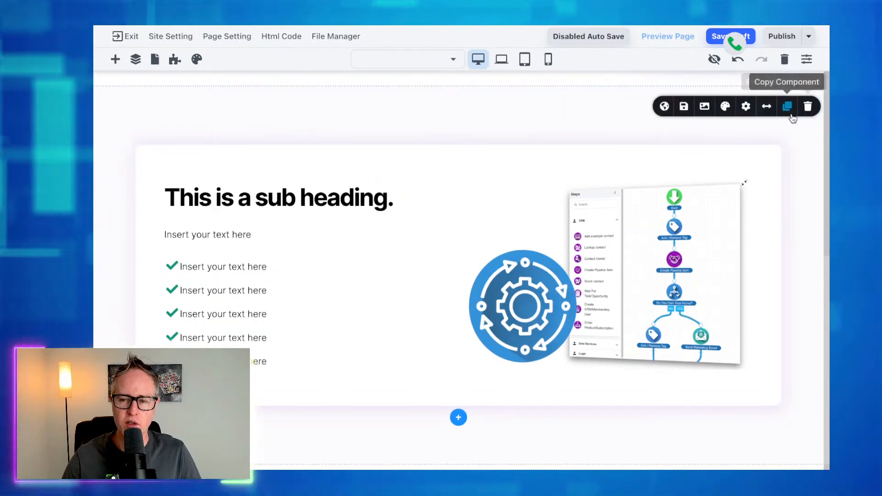
left_click(789, 110)
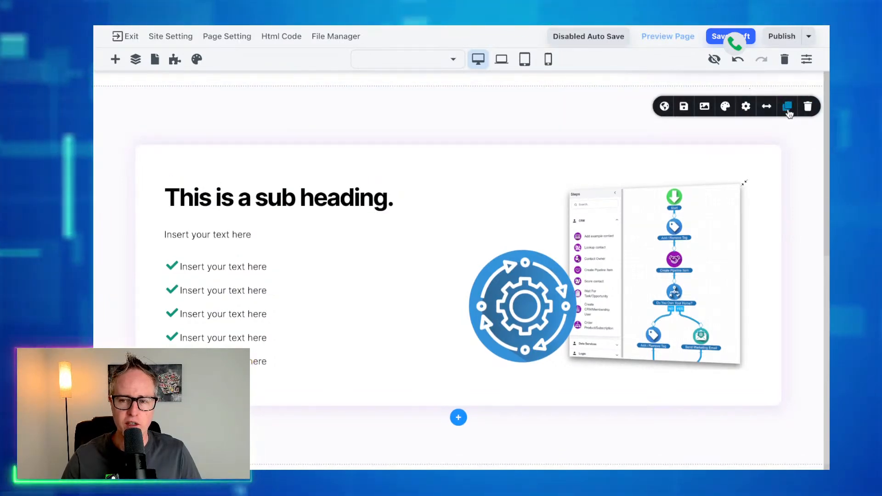
scroll(763, 260, "down", 1)
scroll(763, 256, "down", 9)
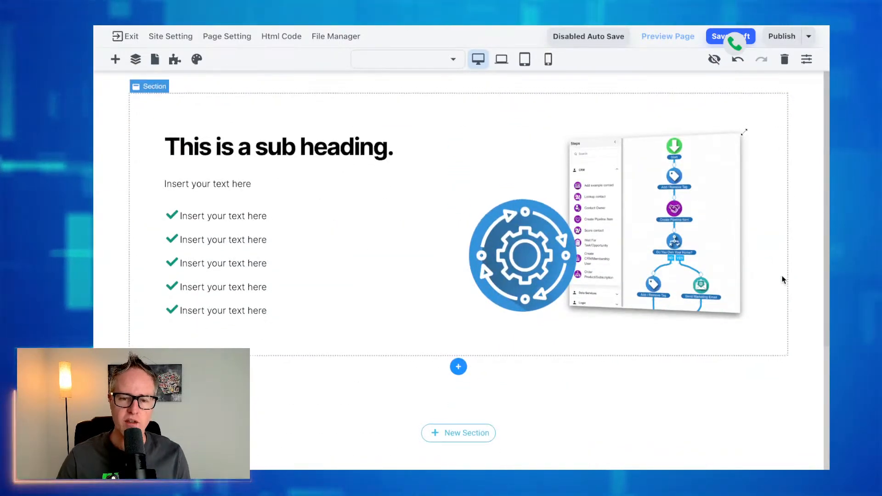
scroll(777, 276, "up", 1)
left_click(368, 196)
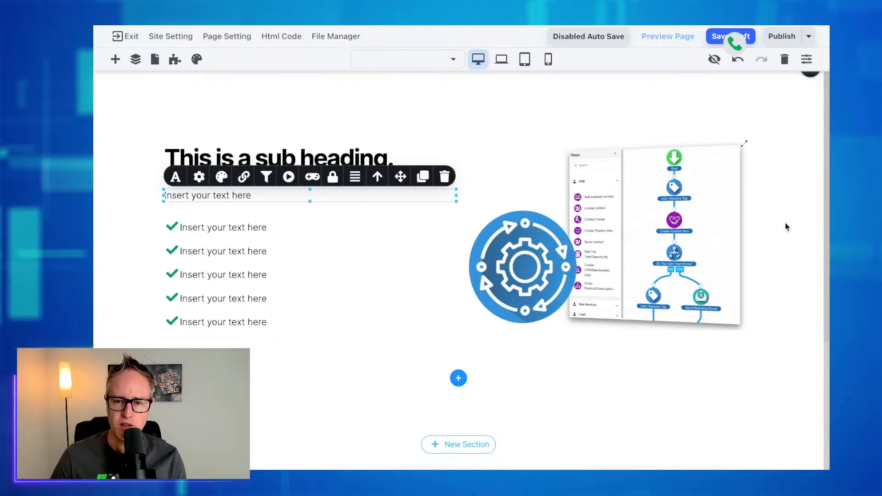
Examine the duplicated section's background colour settings and close them without making changes.
scroll(785, 225, "up", 5)
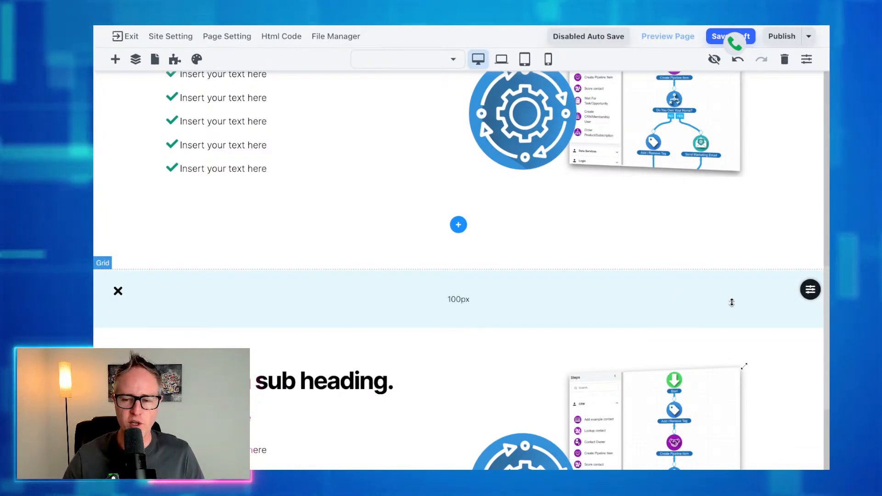
mouse_move(807, 291)
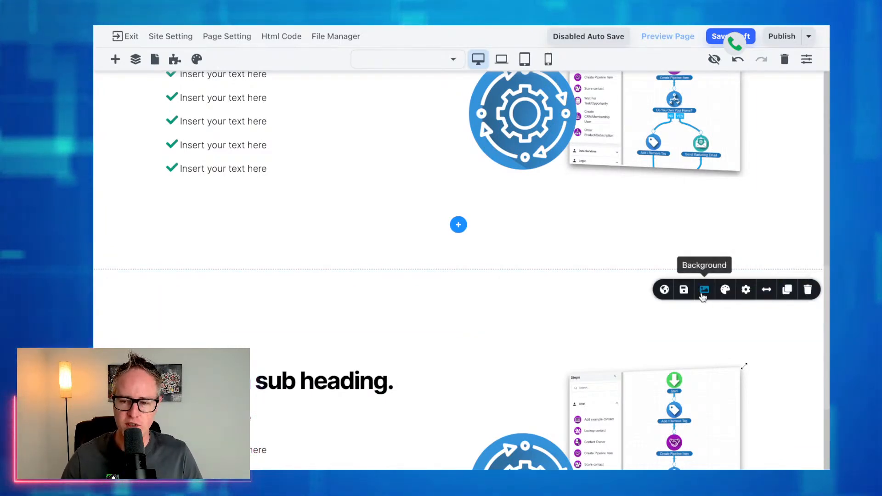
left_click(726, 293)
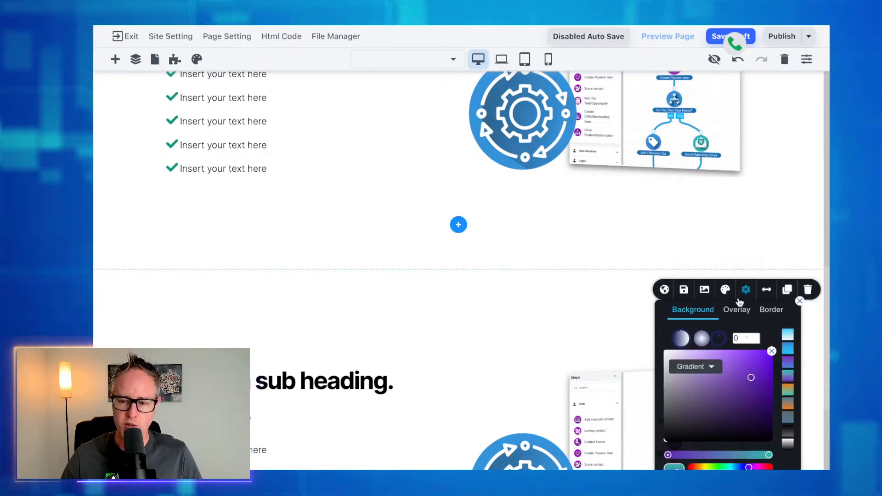
left_click(800, 302)
scroll(521, 359, "down", 2)
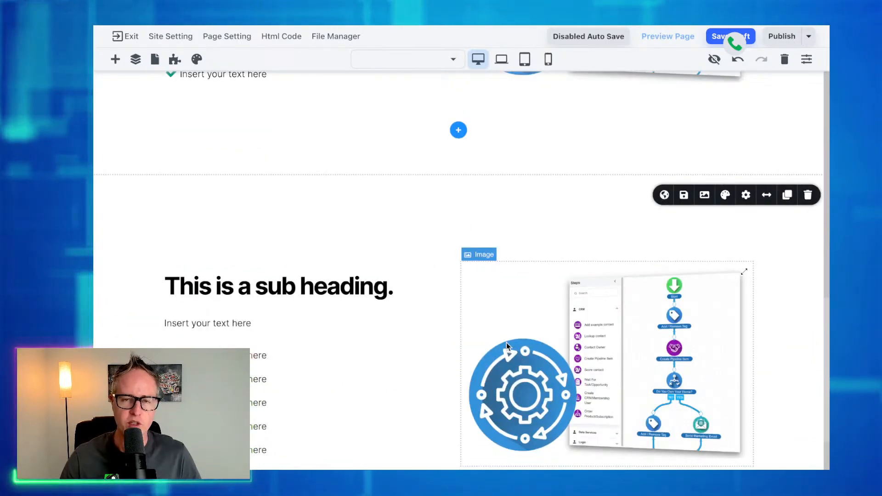
Add a new empty section at the end of the page, below the duplicated two-column section.
scroll(507, 341, "down", 1)
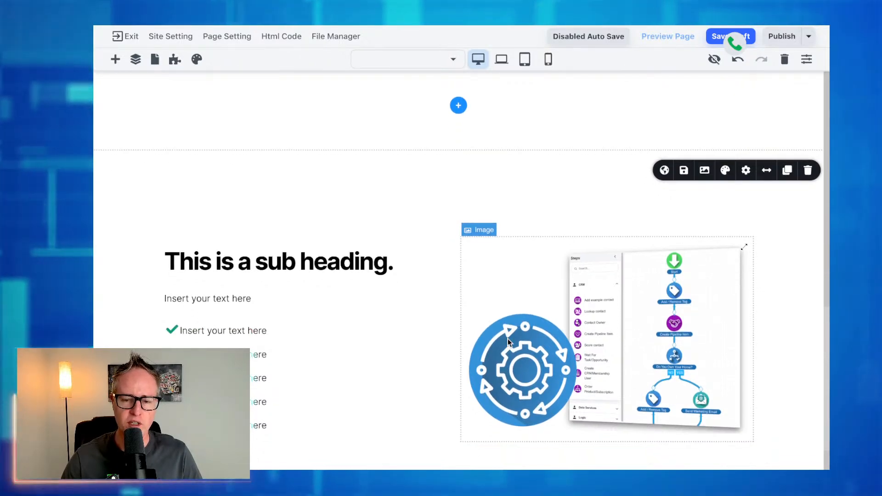
scroll(508, 338, "down", 4)
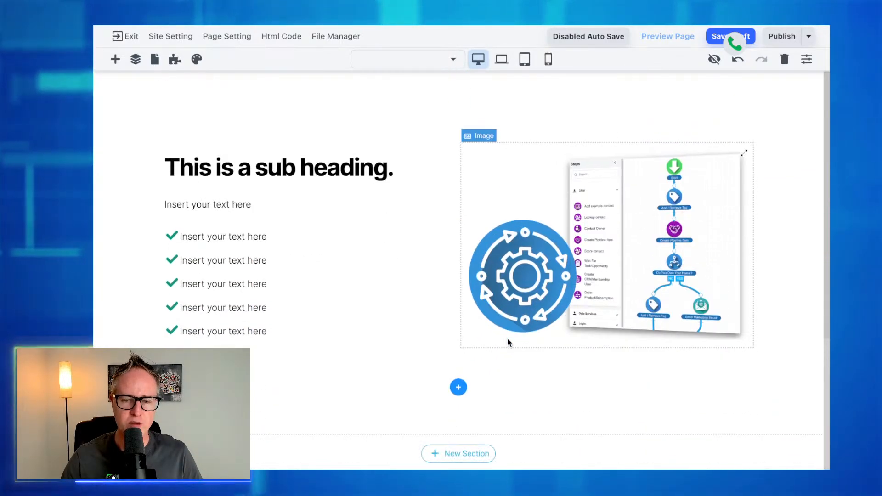
scroll(508, 343, "up", 5)
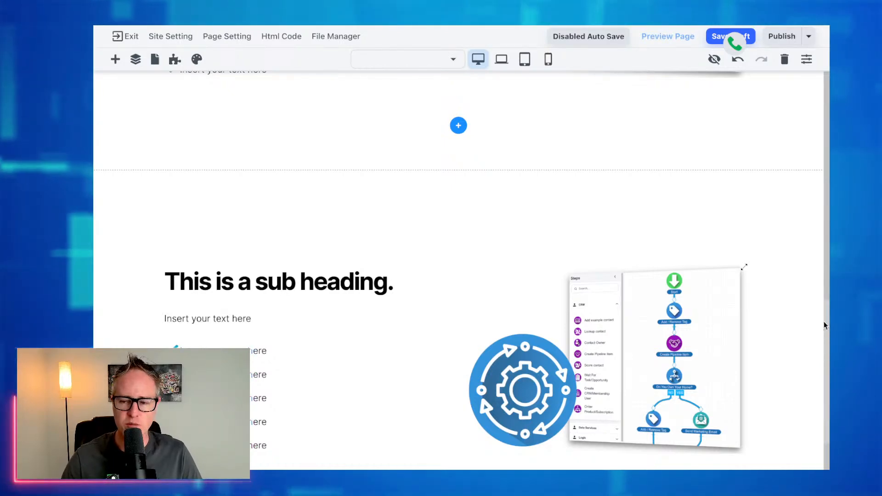
scroll(760, 337, "down", 3)
left_click(470, 428)
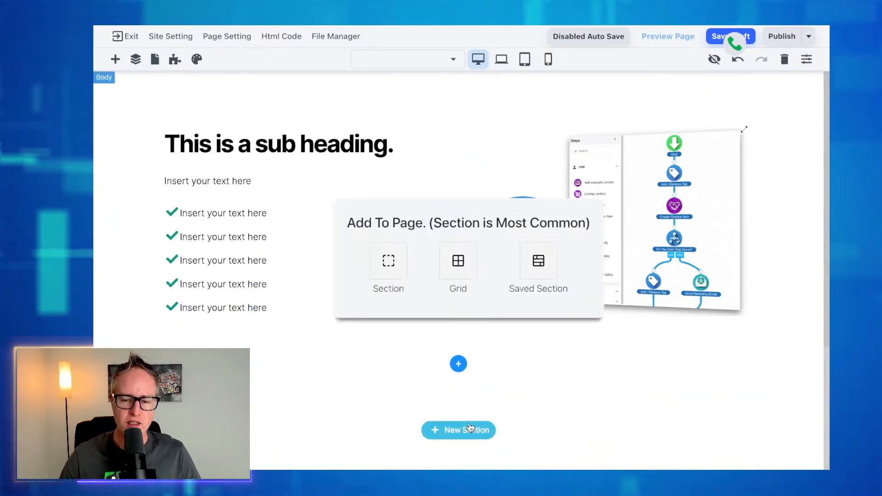
left_click(388, 269)
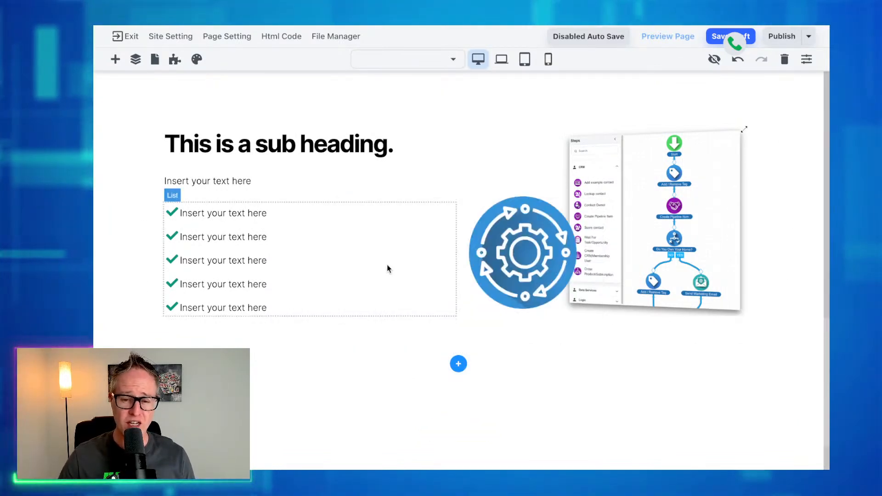
Place a Swiper Slider element in the new empty section.
scroll(391, 343, "down", 3)
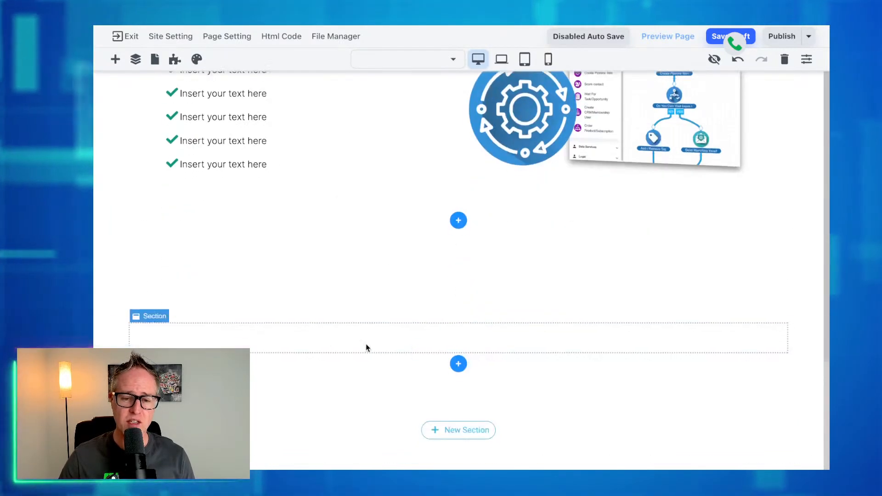
left_click(115, 59)
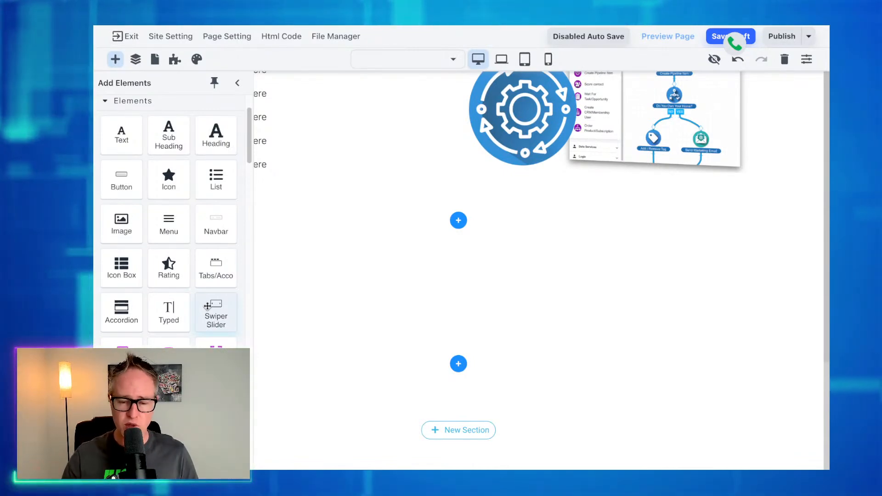
left_click_drag(216, 313, 394, 330)
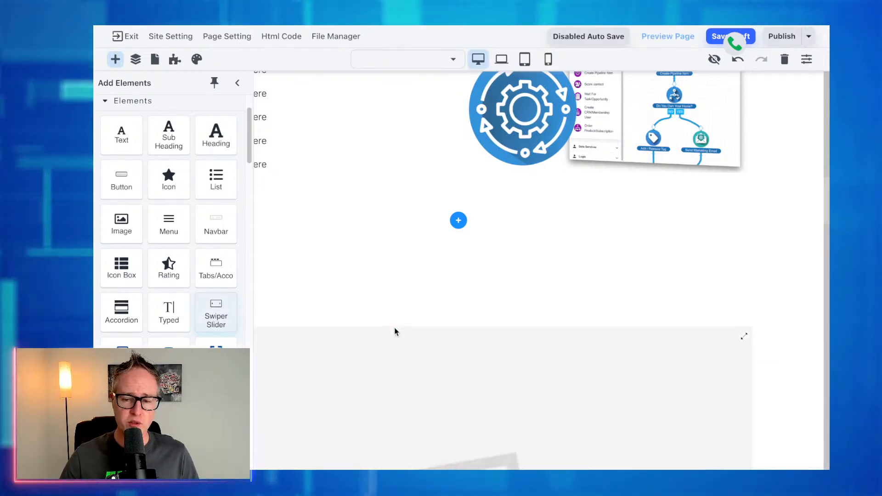
left_click(237, 82)
scroll(308, 333, "down", 2)
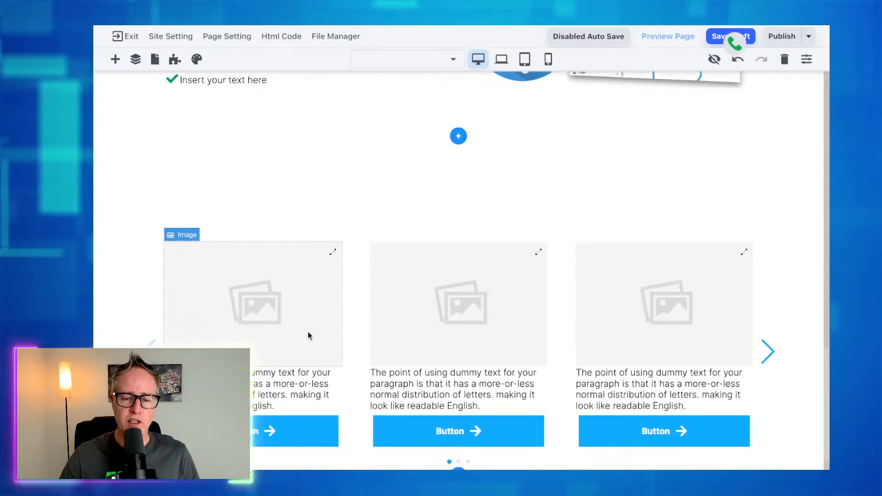
Delete the first slide's placeholder image and put a text, a sub heading, a divider line and a list above its dummy paragraph.
left_click(307, 331)
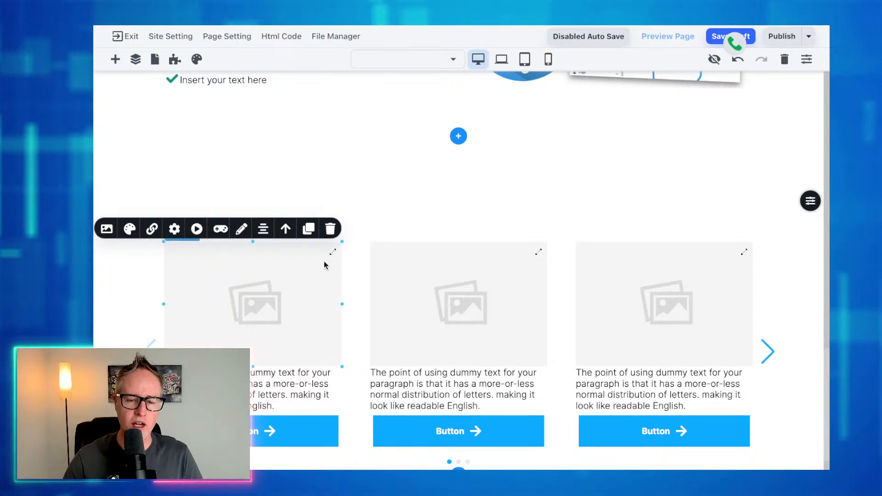
left_click(330, 230)
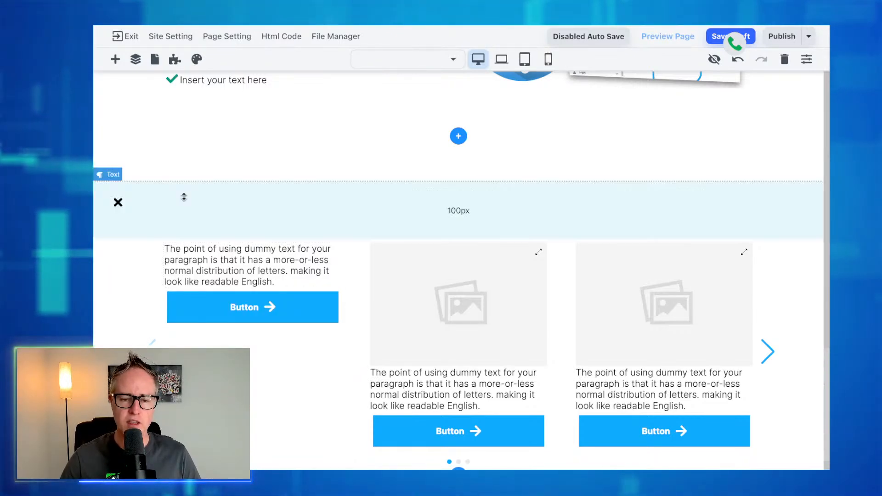
left_click(115, 59)
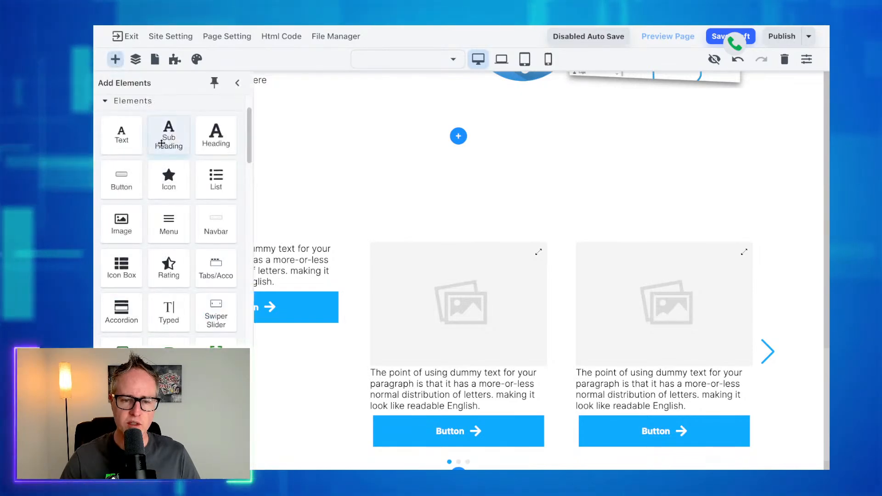
left_click_drag(121, 137, 302, 270)
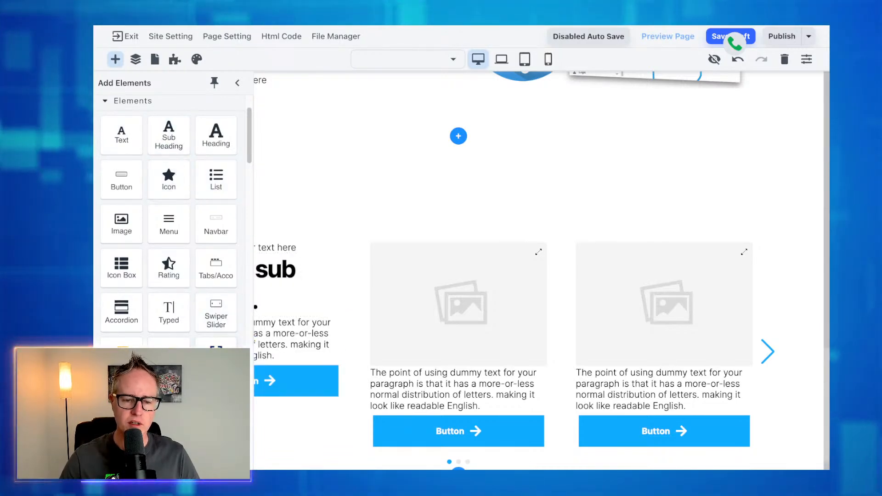
left_click_drag(268, 327, 270, 327)
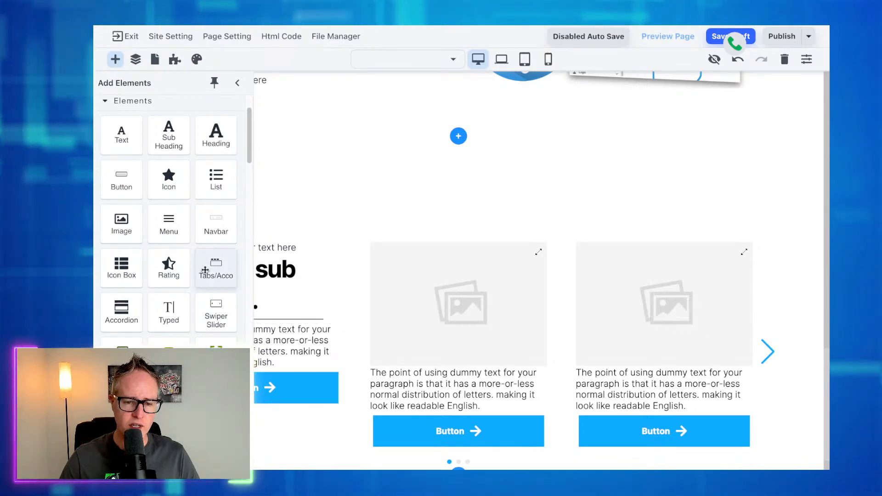
left_click_drag(215, 196, 313, 348)
left_click(238, 83)
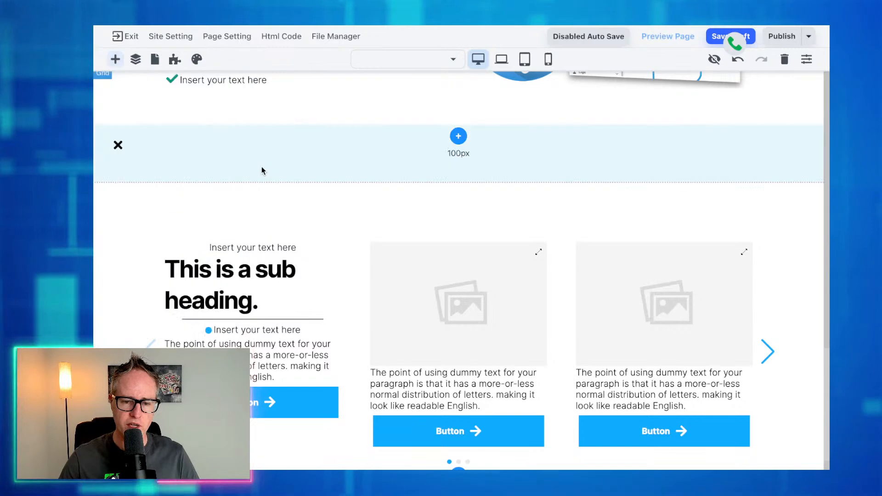
Copy the "Insert your text here" item in the first slide's list and repeat it to make nine filled items.
left_click(244, 330)
left_click(269, 331)
key("super+a")
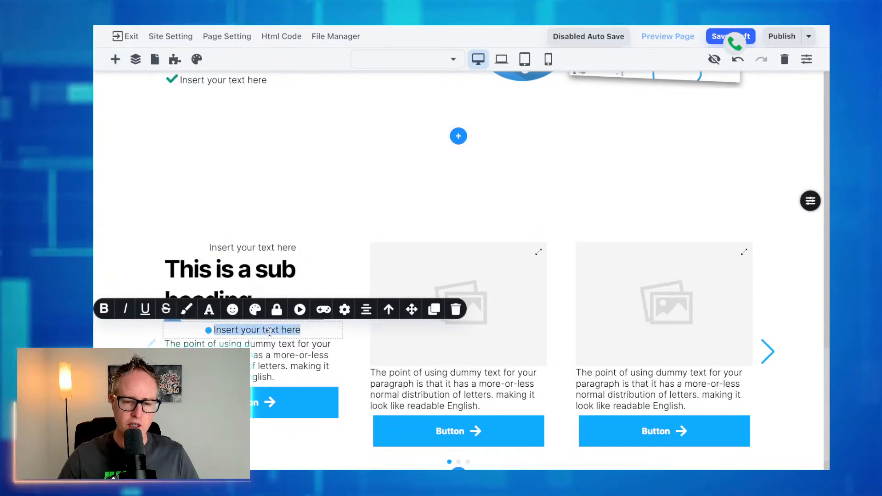
key("super+c")
key("Right")
key("Return")
key("super+v")
key("Return")
key("super+v")
key("Return")
key("super+v")
key("Return")
key("super+v")
key("Return")
key("super+v")
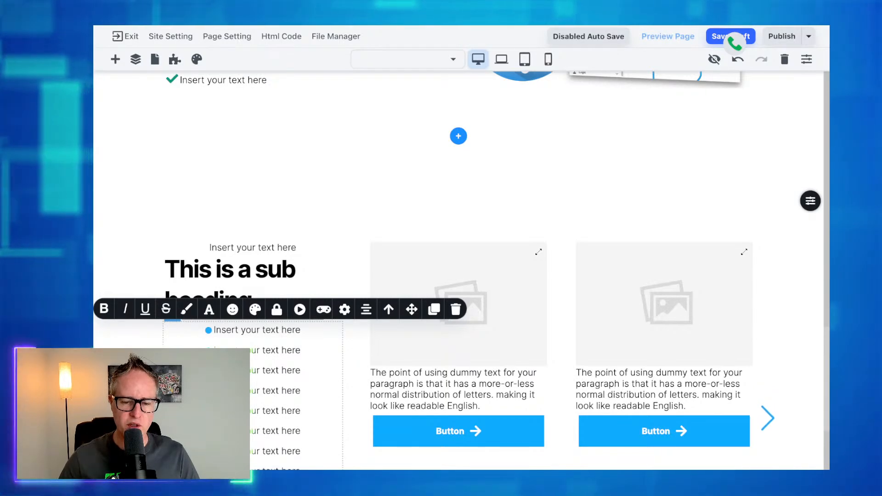
Change the bullet icon of the first slide's list to a right-pointing chevron.
scroll(365, 312, "down", 1)
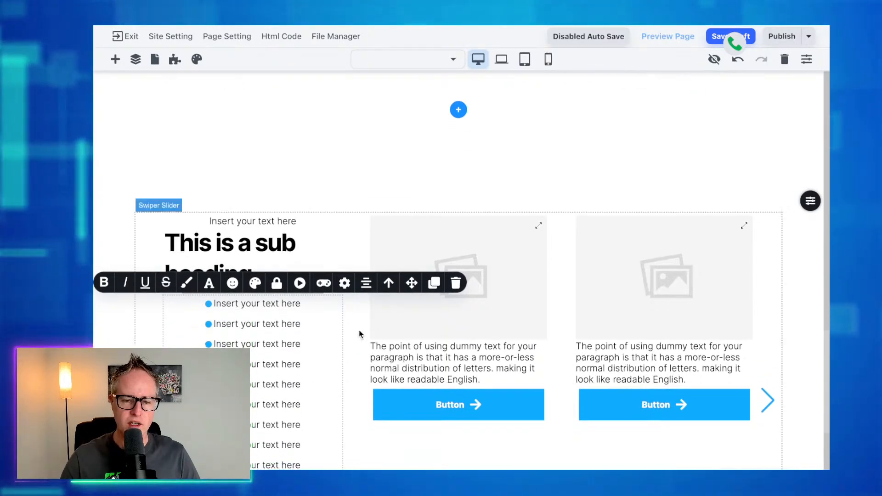
left_click(233, 286)
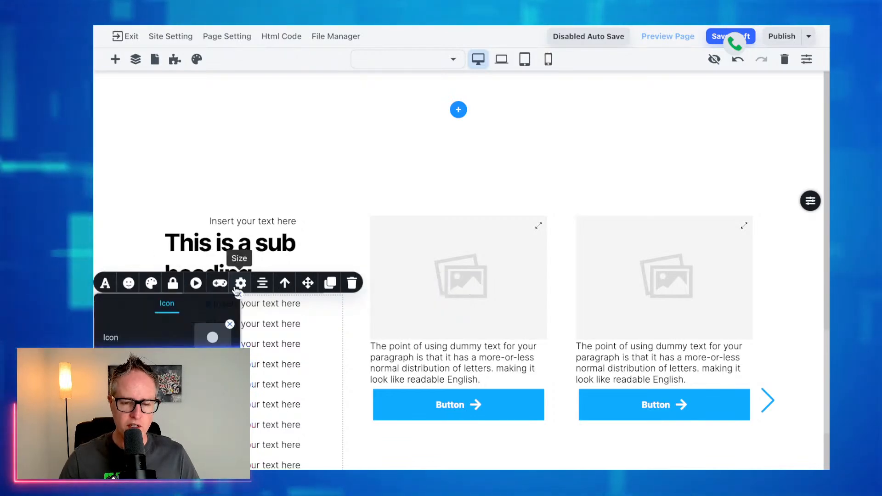
left_click(212, 337)
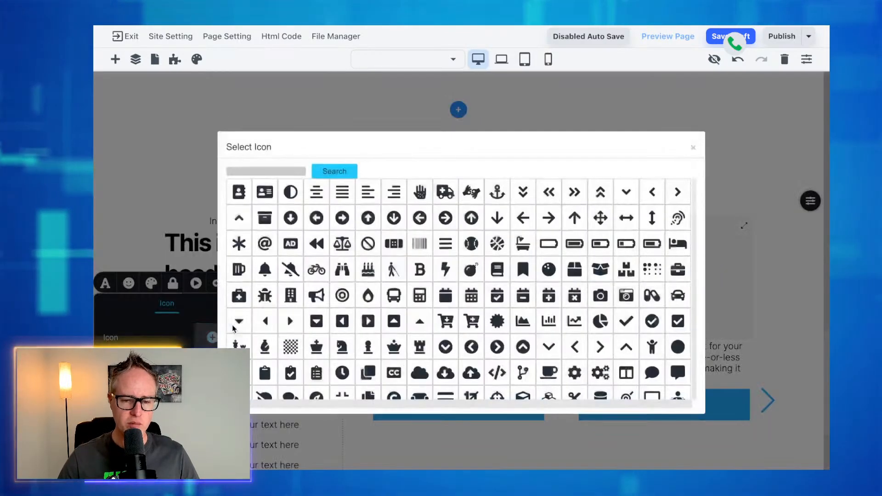
left_click(677, 195)
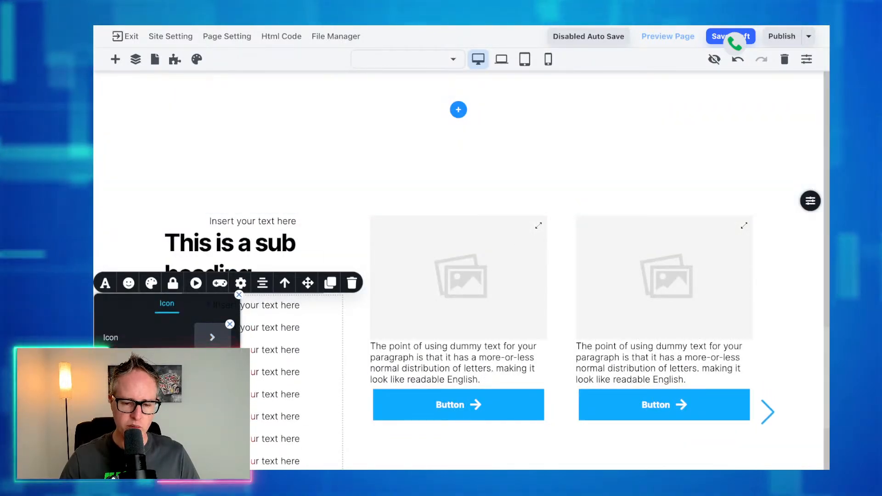
Replace the first slide's sub heading with "$99/mo" and the text above it with "STANDARD".
left_click(305, 252)
triple_click(305, 254)
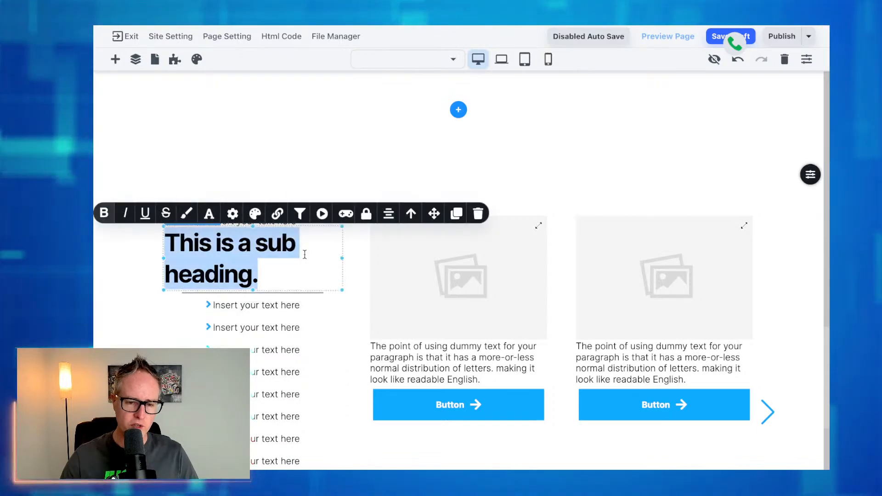
type("$")
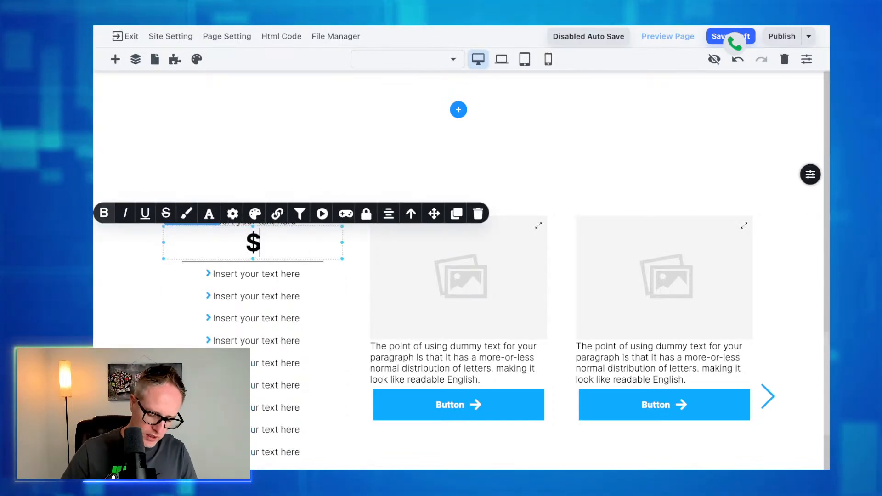
type("99/mo")
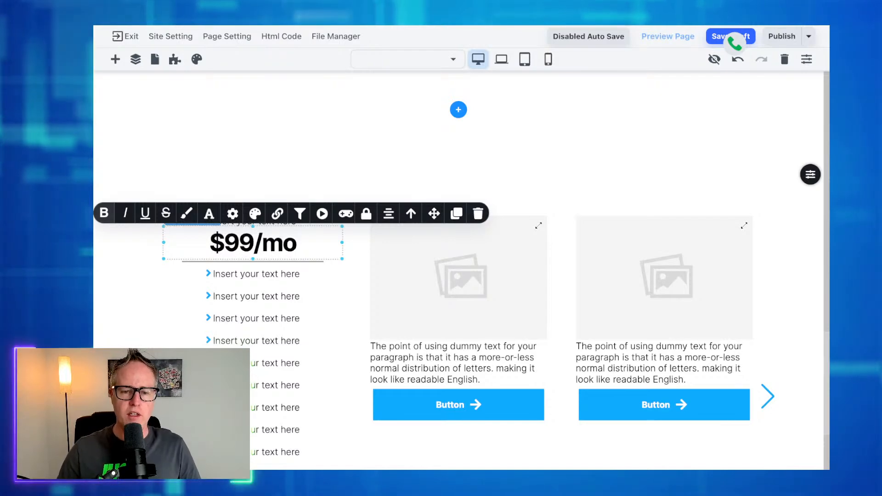
left_click(193, 287)
triple_click(242, 221)
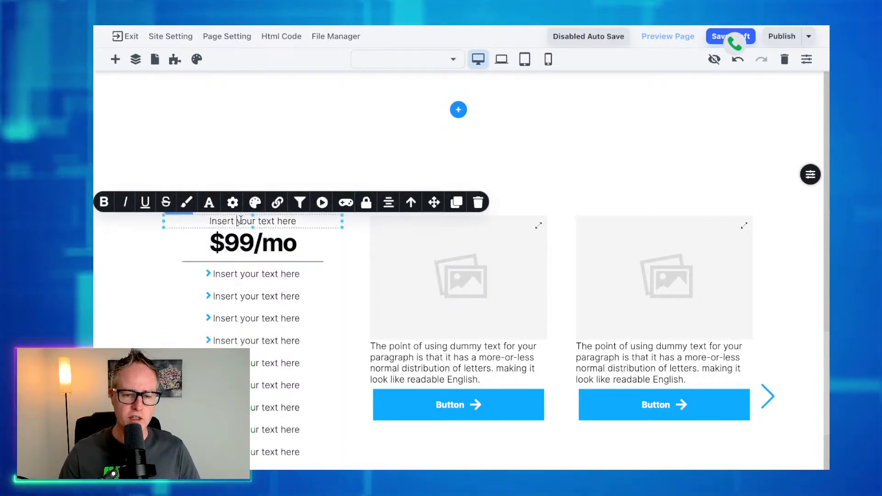
type("STANDARD")
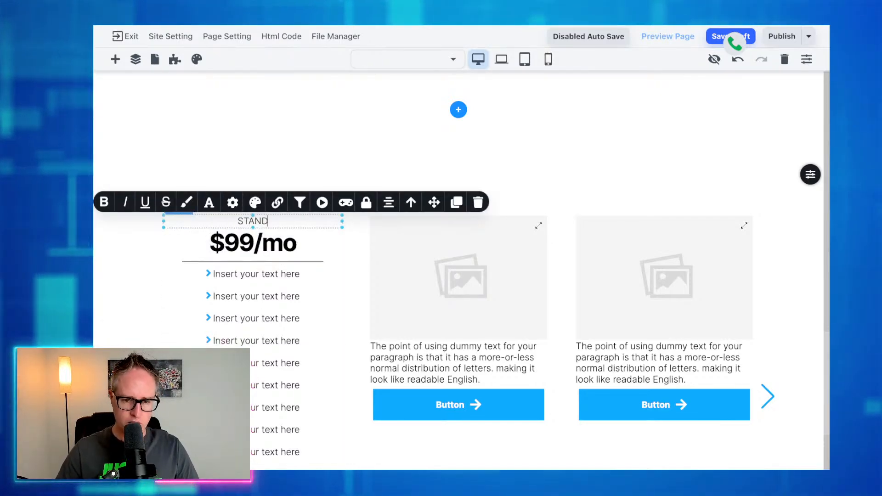
Add a small equal margin on all sides of the "$99/mo" sub heading.
left_click(208, 241)
left_click(130, 216)
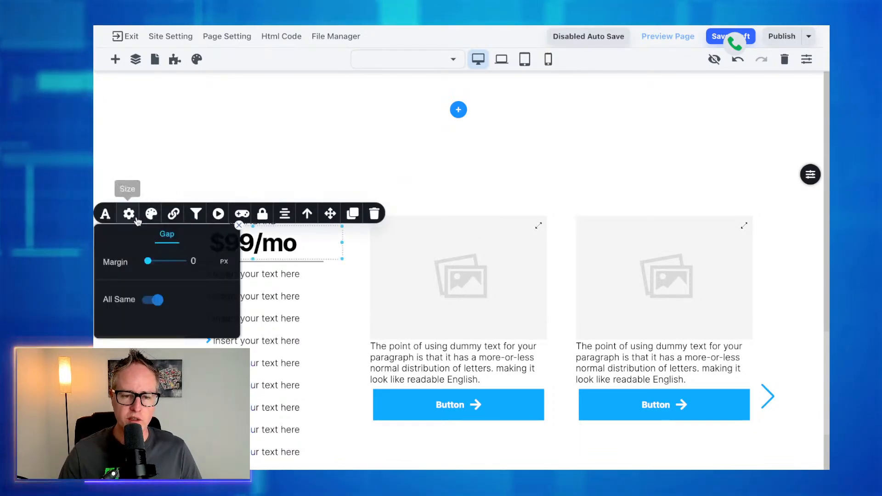
left_click_drag(150, 261, 154, 262)
left_click(329, 307)
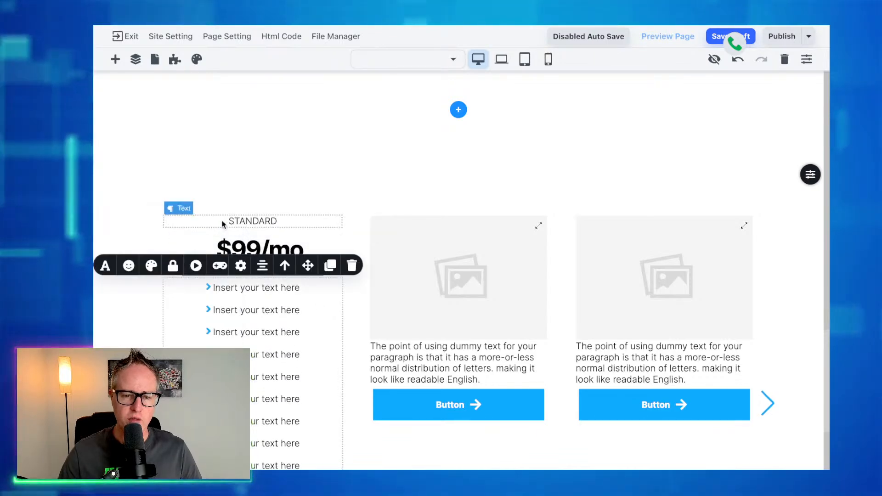
Delete the dummy paragraph between the list and the button in the first slide.
scroll(266, 299, "down", 3)
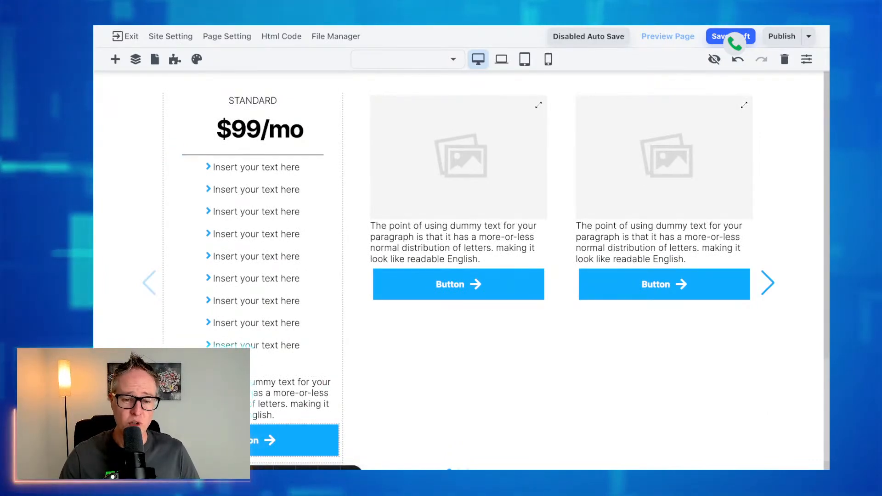
left_click(280, 376)
left_click(374, 362)
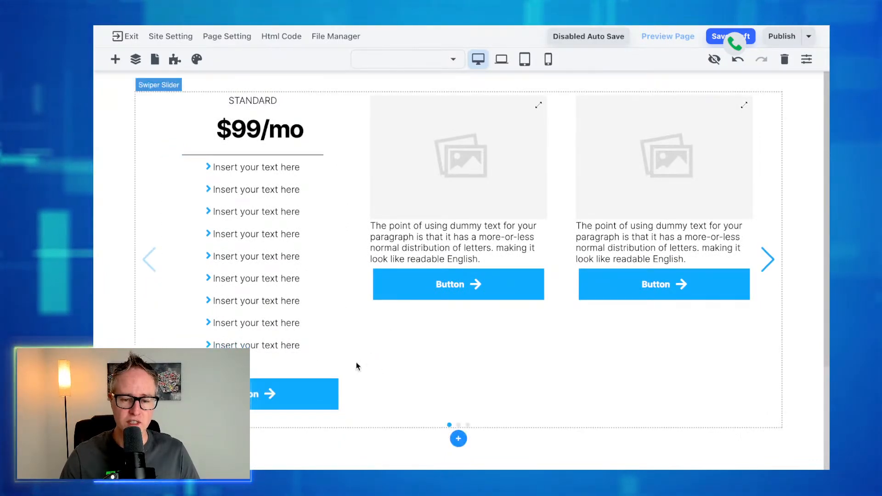
Duplicate the finished STANDARD pricing slide twice within the slider.
left_click(334, 97)
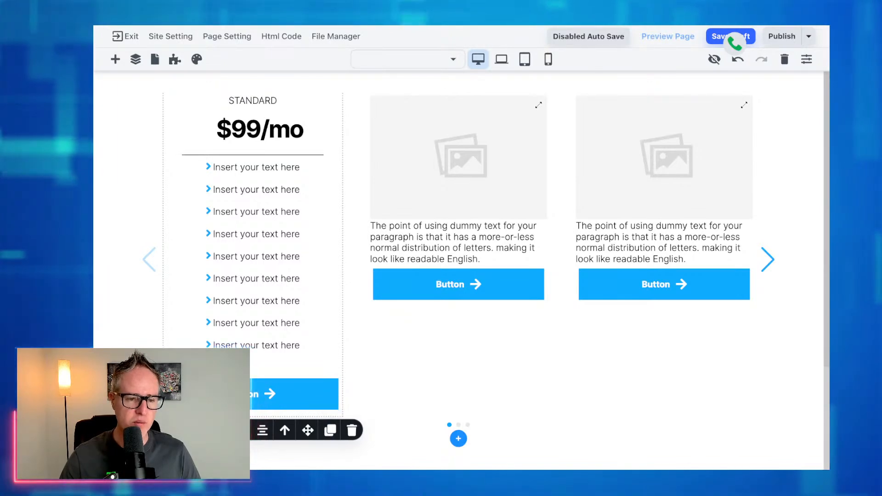
left_click(330, 431)
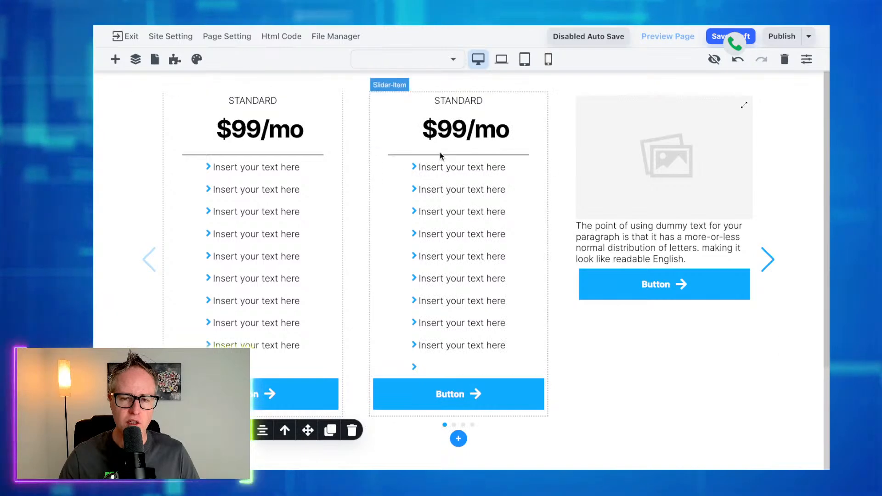
left_click(330, 431)
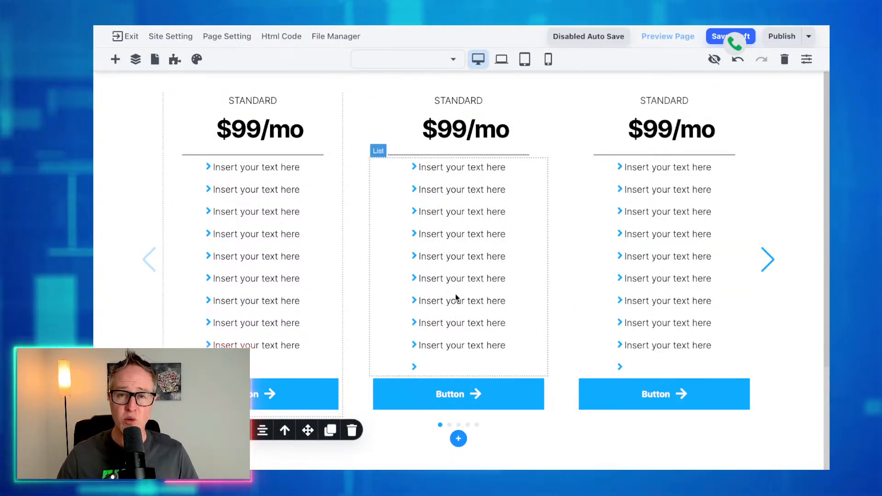
scroll(449, 281, "up", 2)
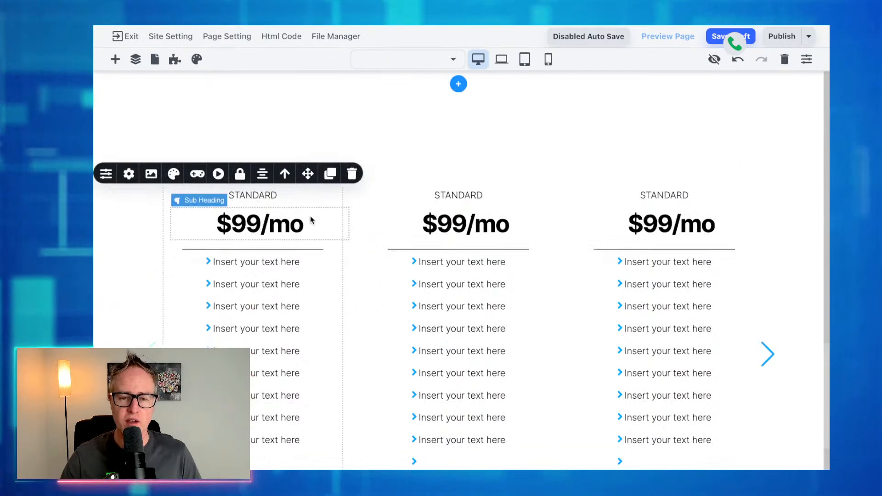
left_click(335, 211)
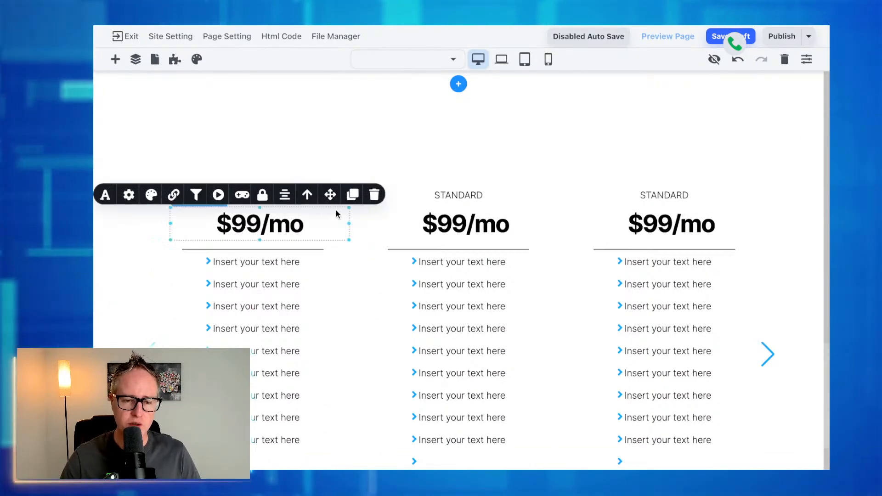
left_click(167, 264)
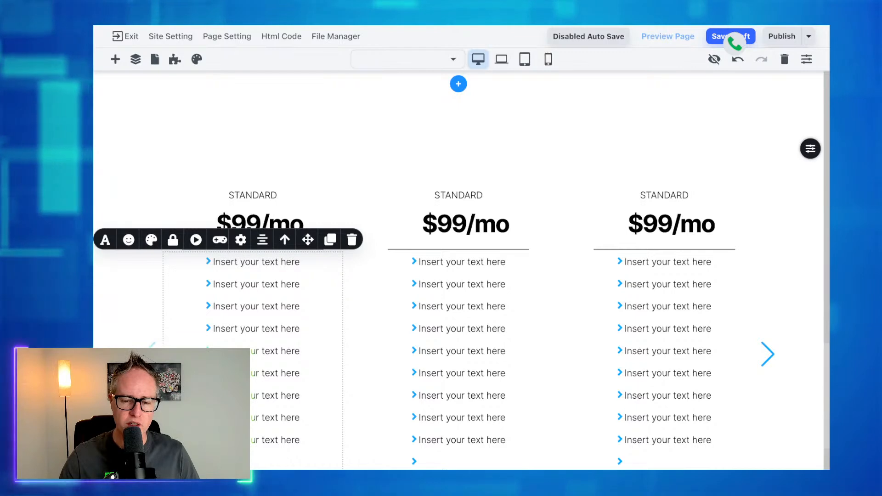
left_click(285, 239)
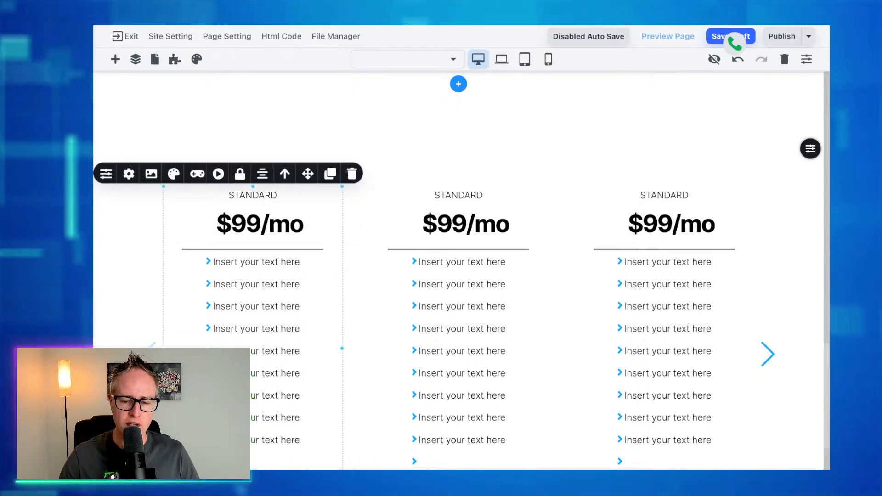
Give the first pricing slide a solid 4-wide border on all sides in the color #0dacff.
left_click(256, 236)
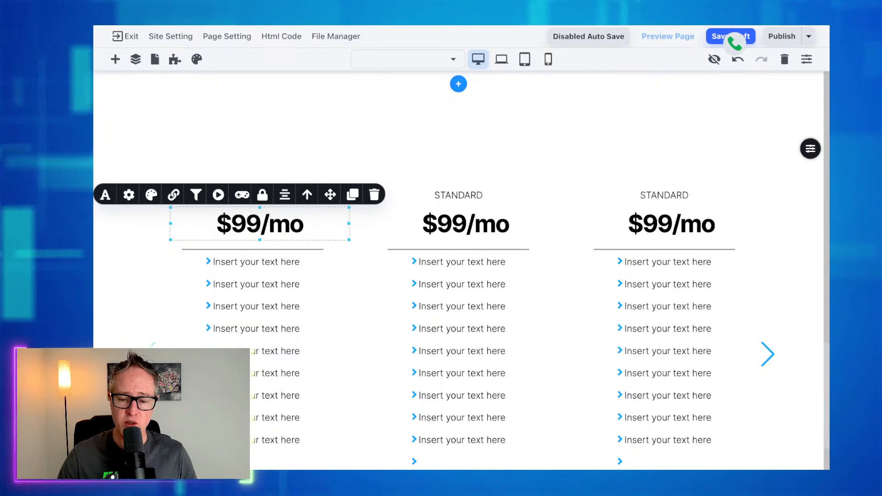
scroll(518, 449, "up", 1)
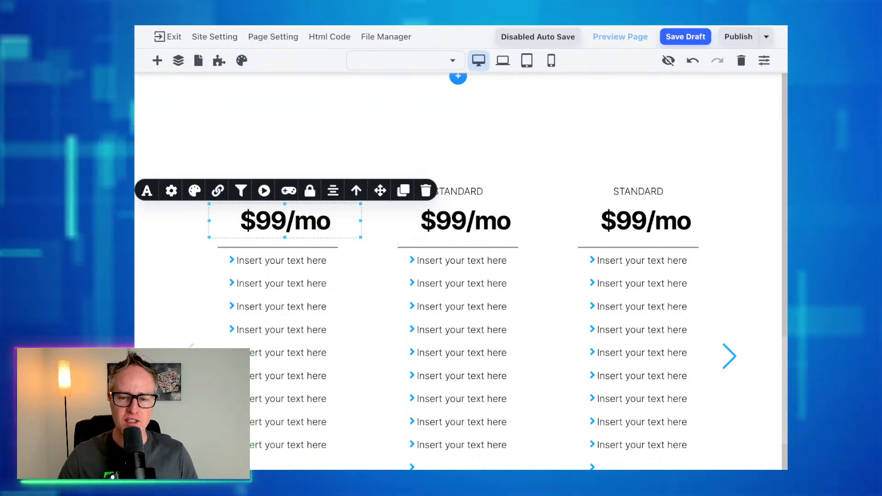
left_click(356, 190)
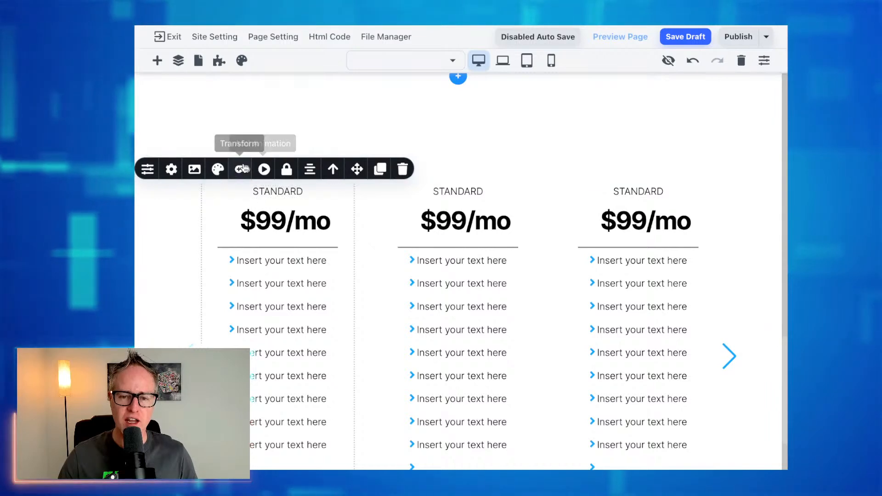
left_click(218, 170)
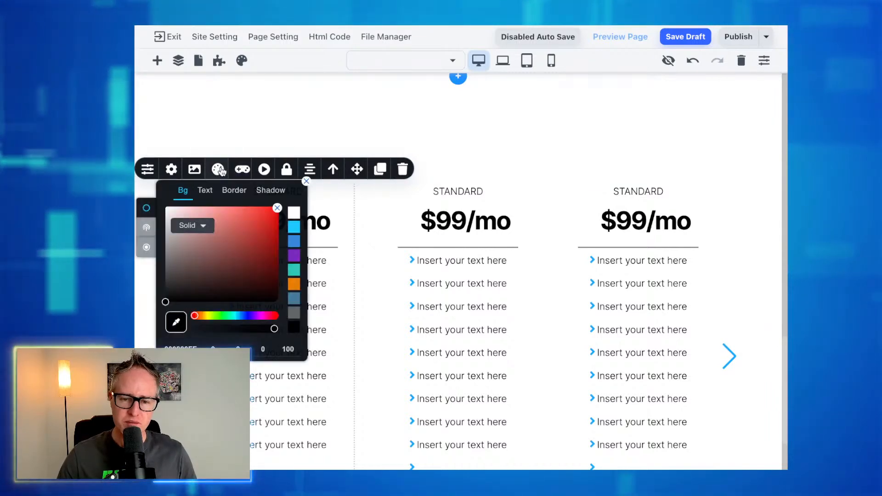
left_click(241, 196)
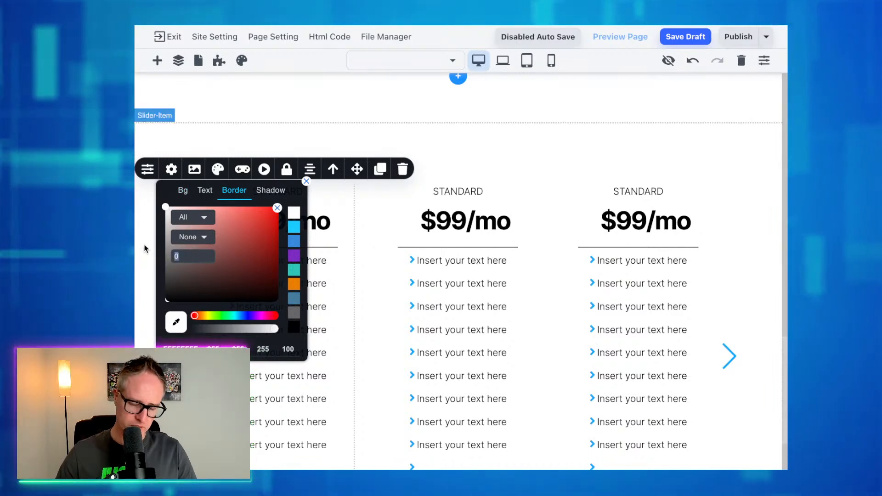
left_click(198, 236)
left_click(192, 281)
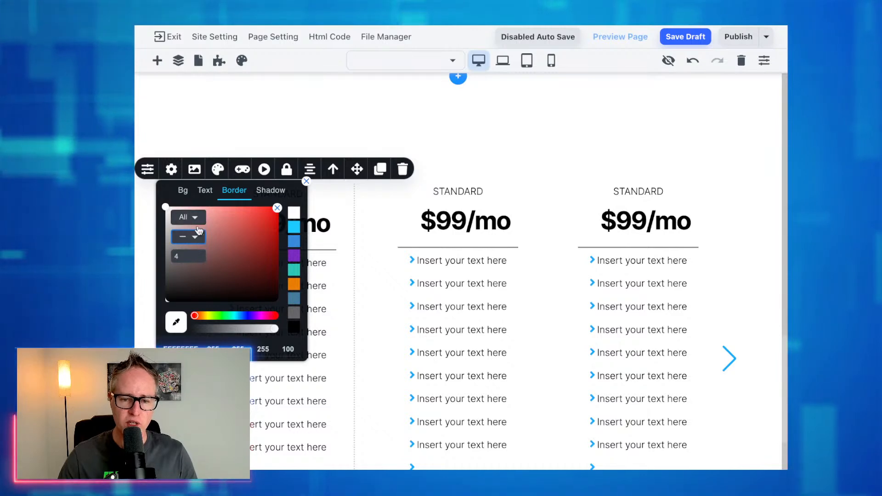
left_click(295, 225)
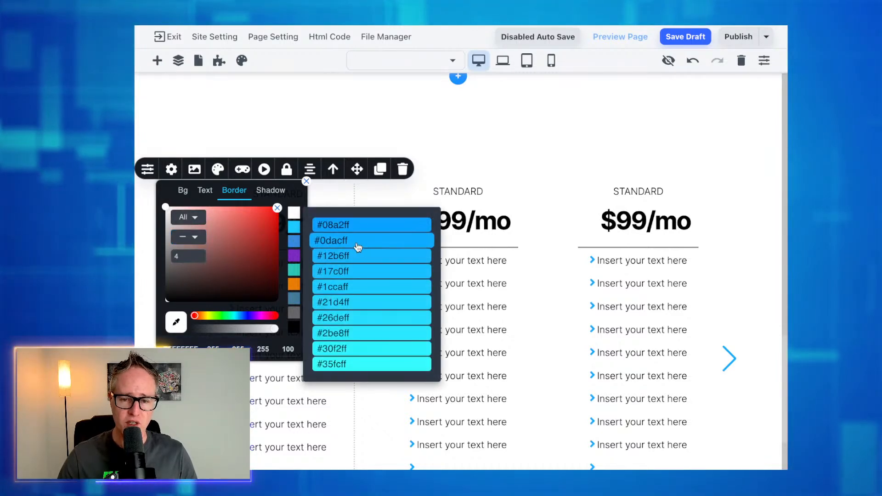
left_click(358, 241)
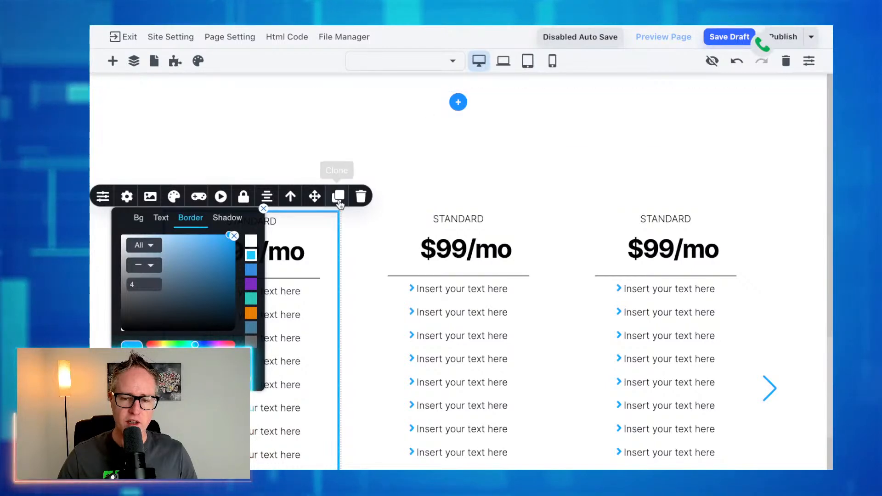
Round all four corners of the first pricing slide with a border radius of 25 px.
left_click(335, 241)
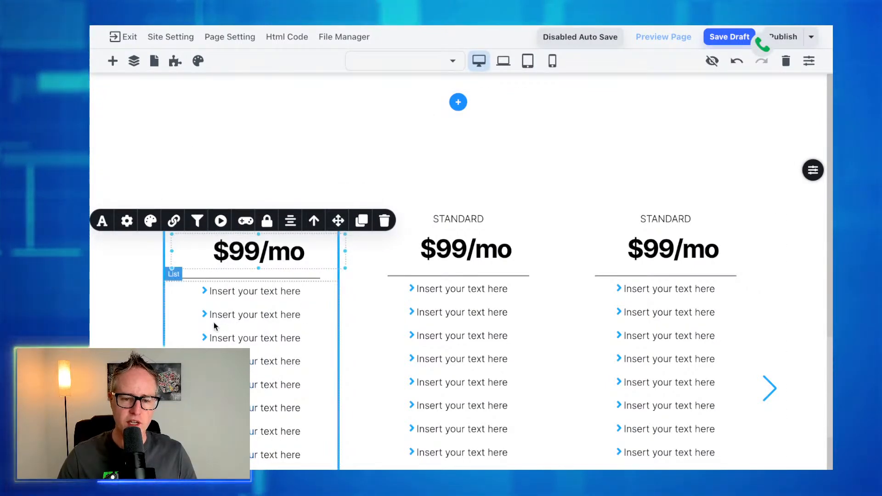
left_click(172, 330)
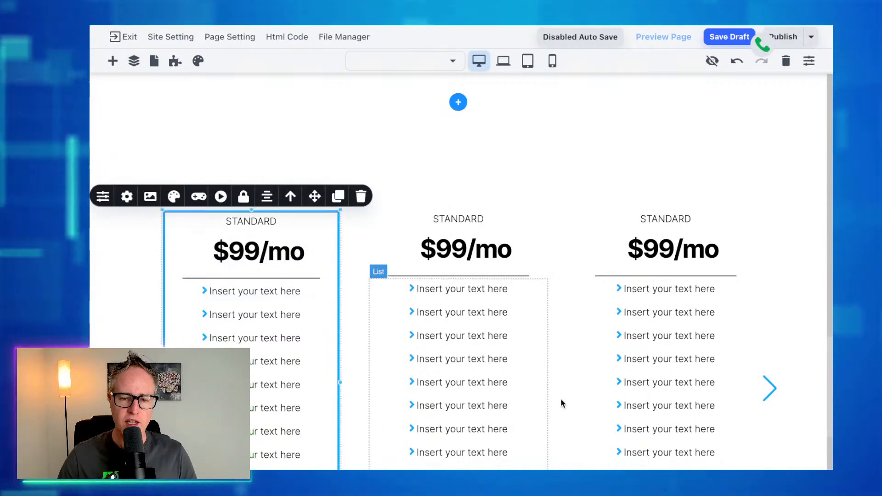
left_click(809, 61)
scroll(751, 337, "down", 4)
scroll(751, 336, "down", 2)
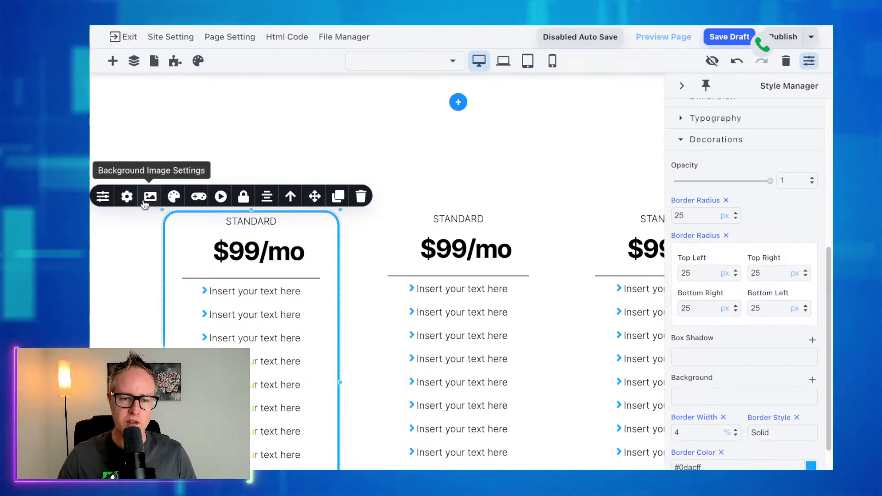
Add a small amount of padding above and below the content of the first pricing slide.
left_click(127, 198)
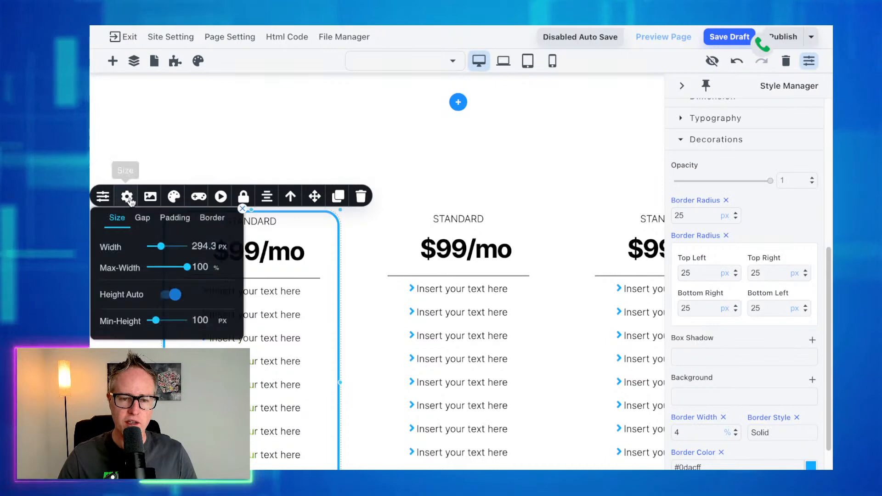
left_click(168, 224)
left_click_drag(152, 247, 158, 247)
mouse_move(157, 296)
left_mouse_down()
mouse_move(147, 303)
mouse_move(156, 302)
left_mouse_up()
left_click(322, 235)
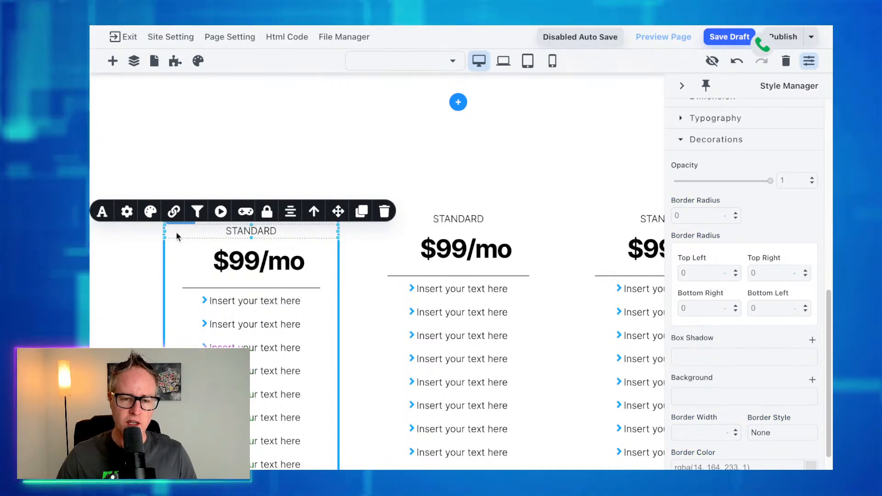
Soften the first pricing slide's blue border by reducing its color opacity to 0.49.
left_click(314, 213)
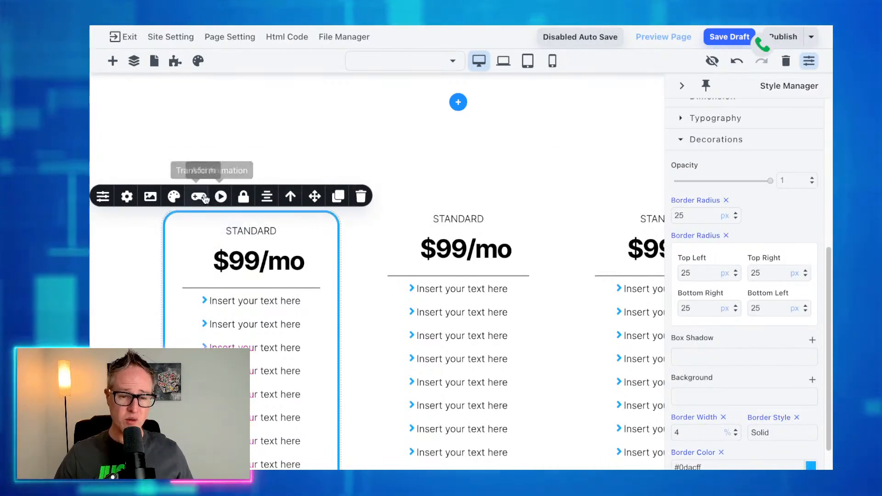
left_click(171, 199)
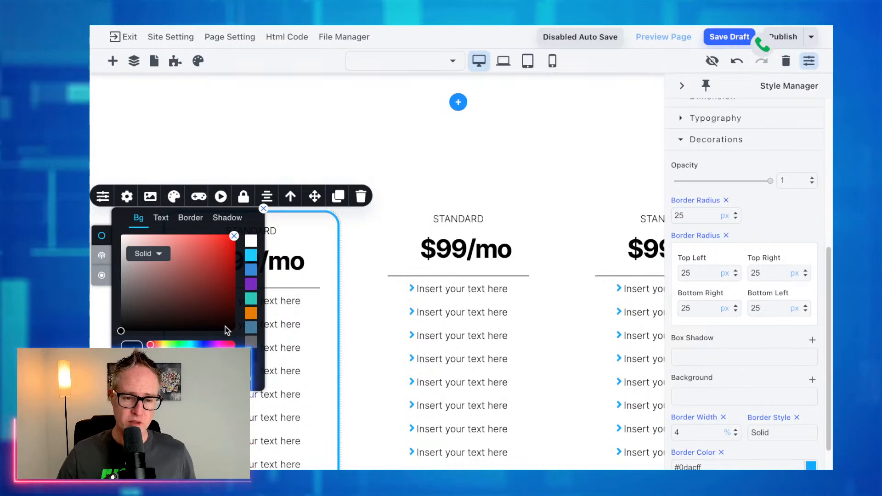
left_click(193, 219)
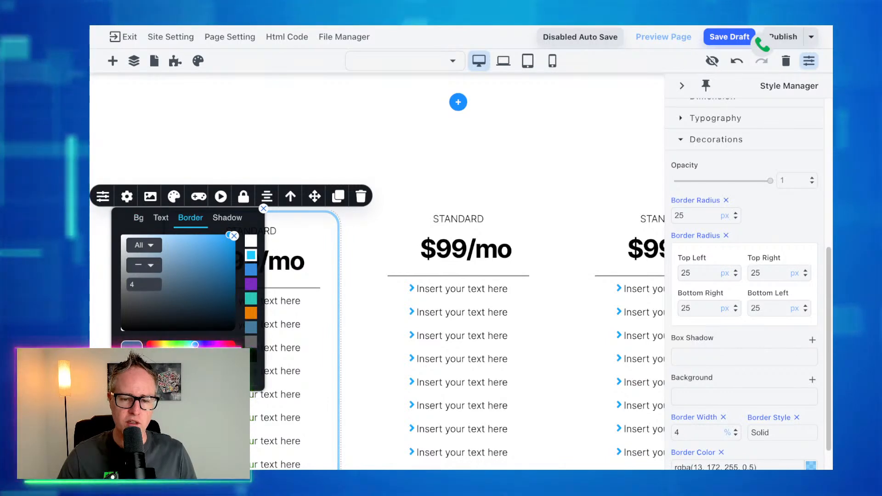
left_click(319, 243)
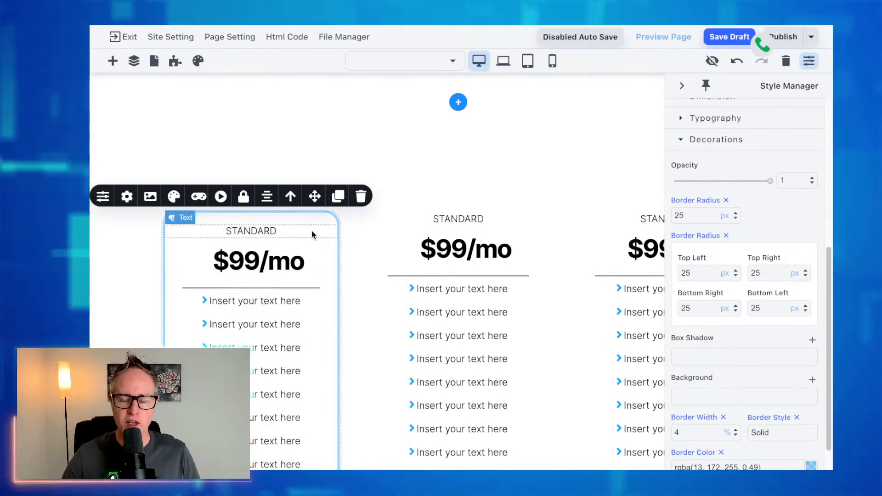
Add 16 px of space above the bullet list in the first pricing slide.
left_click(247, 233)
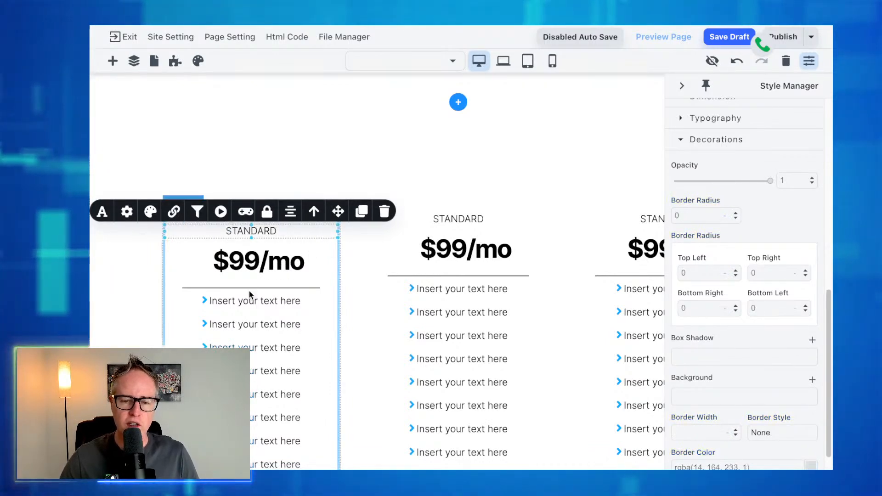
left_click(252, 311)
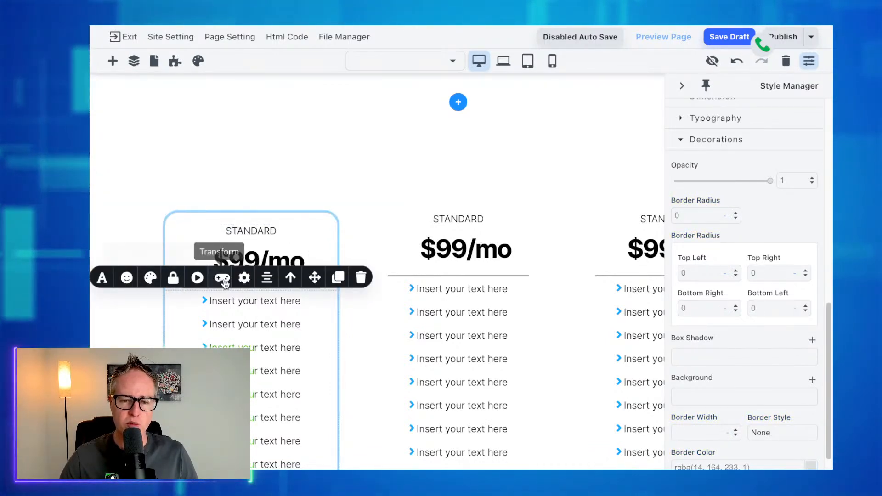
left_click(244, 278)
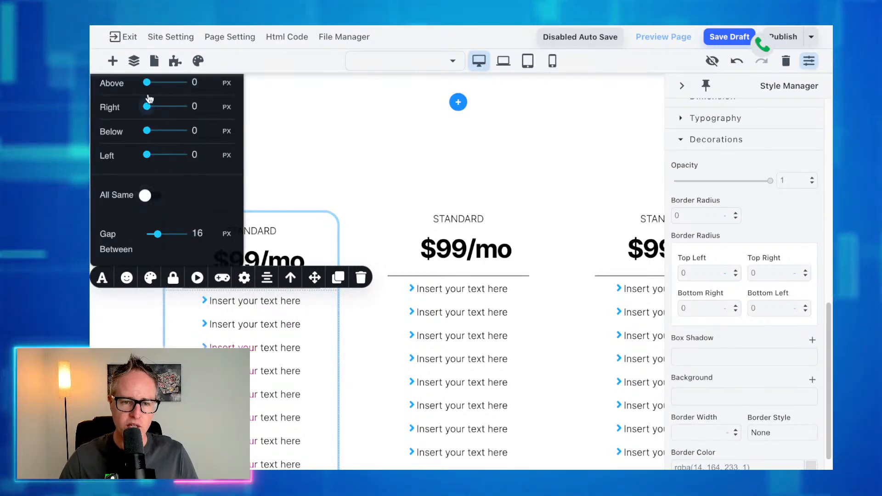
left_click_drag(146, 83, 153, 86)
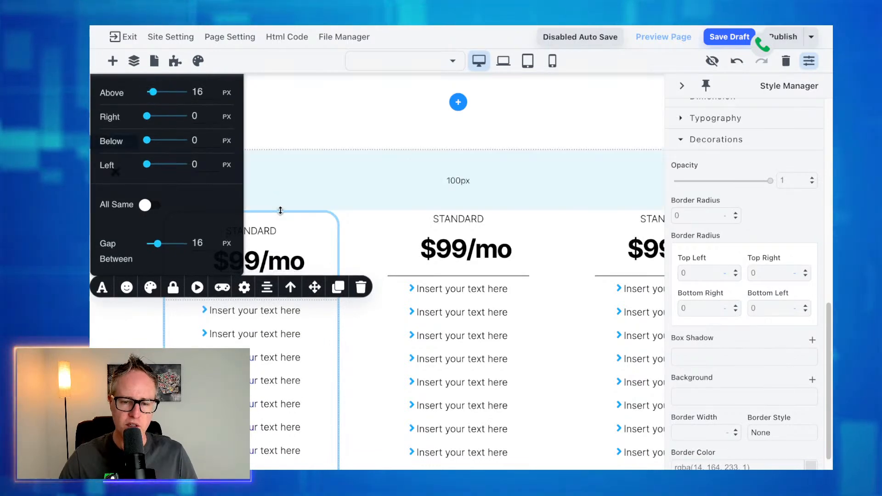
left_click(300, 245)
Color the "STANDARD" label in the first pricing slide teal green and make it bold.
left_click(266, 233)
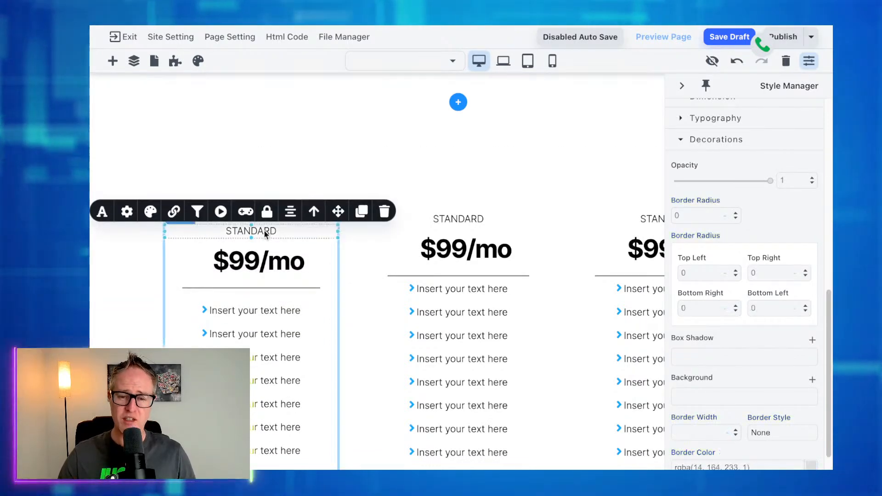
left_click(149, 212)
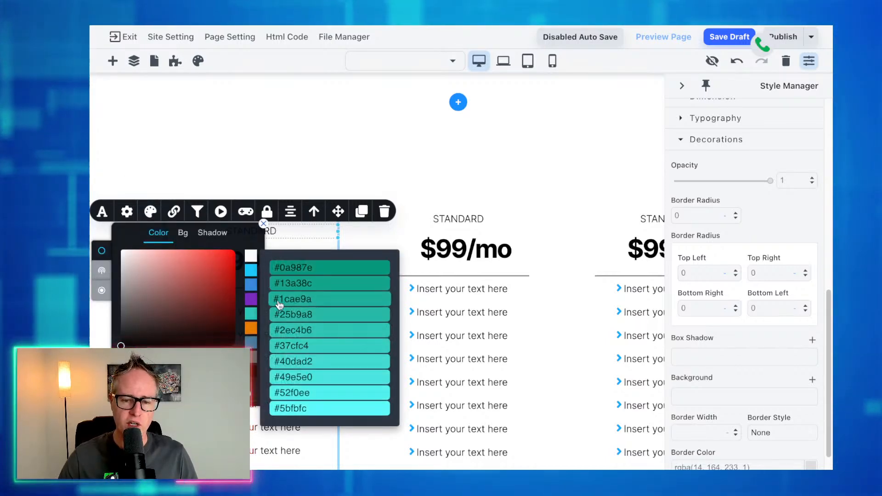
left_click(252, 316)
double_click(298, 235)
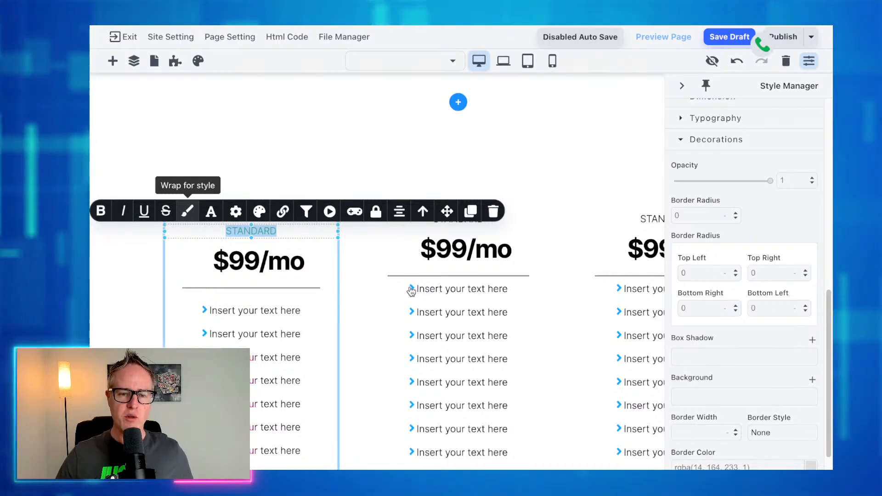
left_click(476, 282)
left_click(171, 263)
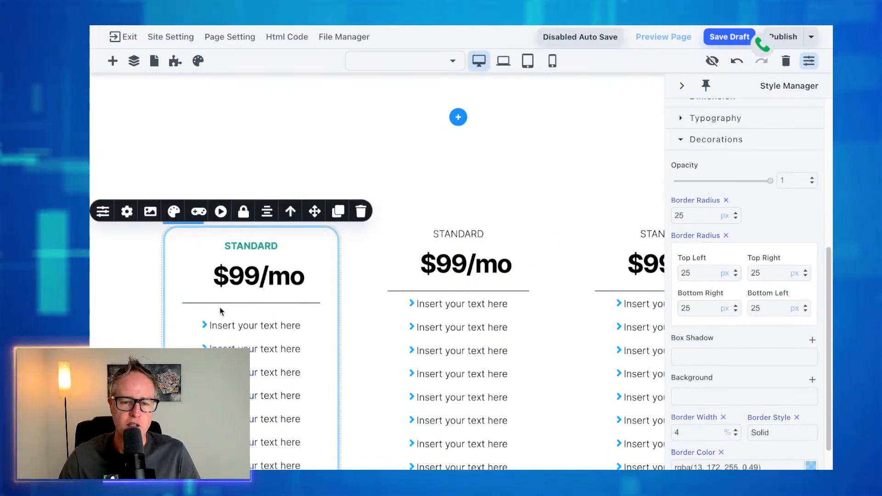
Return to the hero section at the start of the page and close the Style Manager.
scroll(249, 329, "down", 1)
scroll(257, 331, "up", 5)
scroll(257, 329, "down", 10)
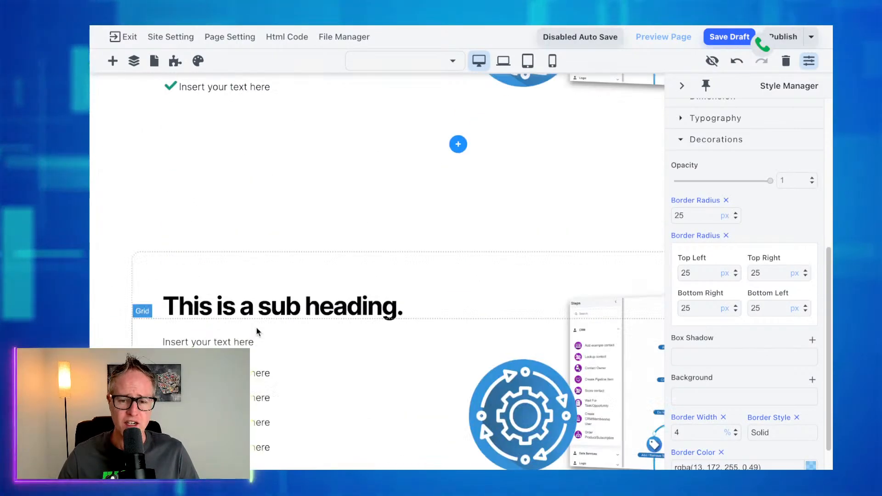
scroll(257, 332, "up", 1)
scroll(257, 332, "up", 2)
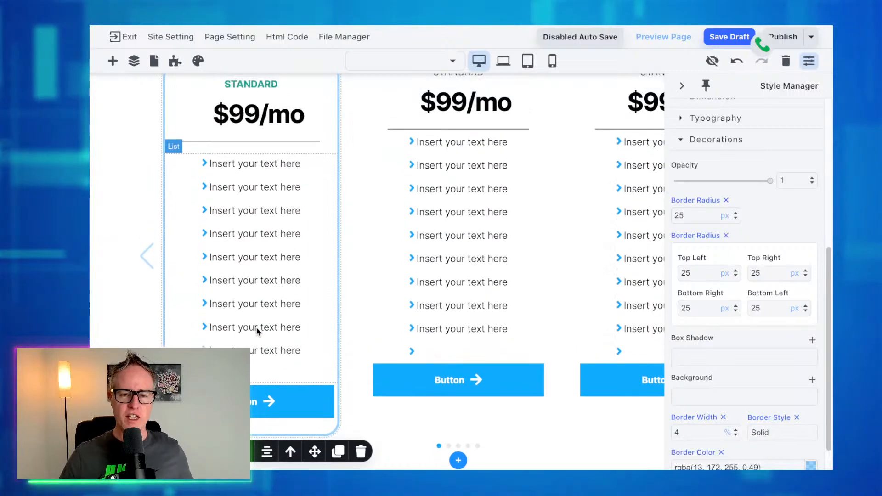
scroll(258, 331, "up", 15)
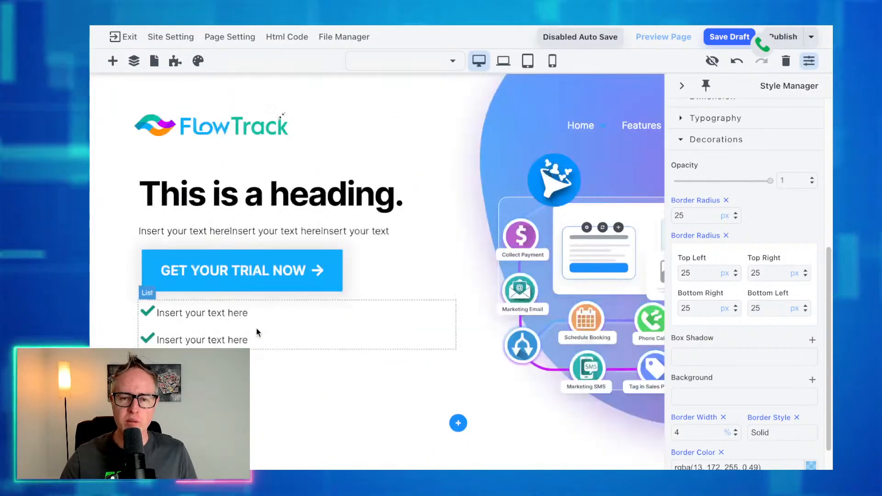
left_click(810, 61)
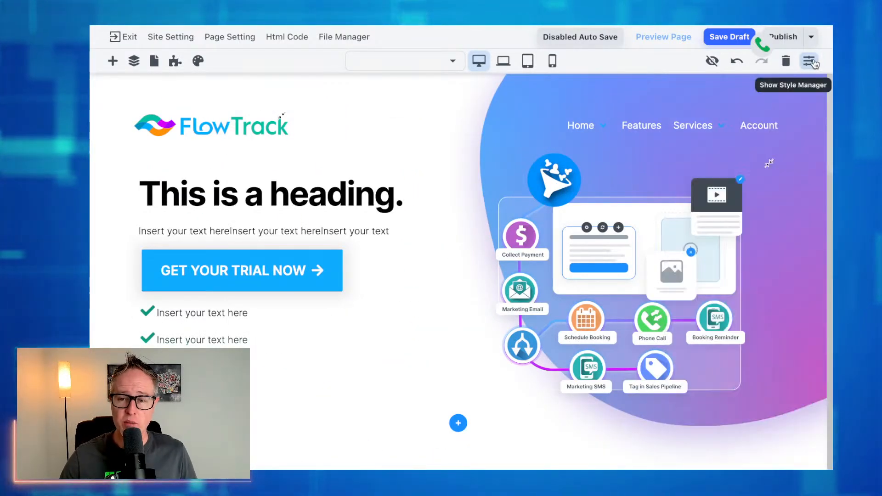
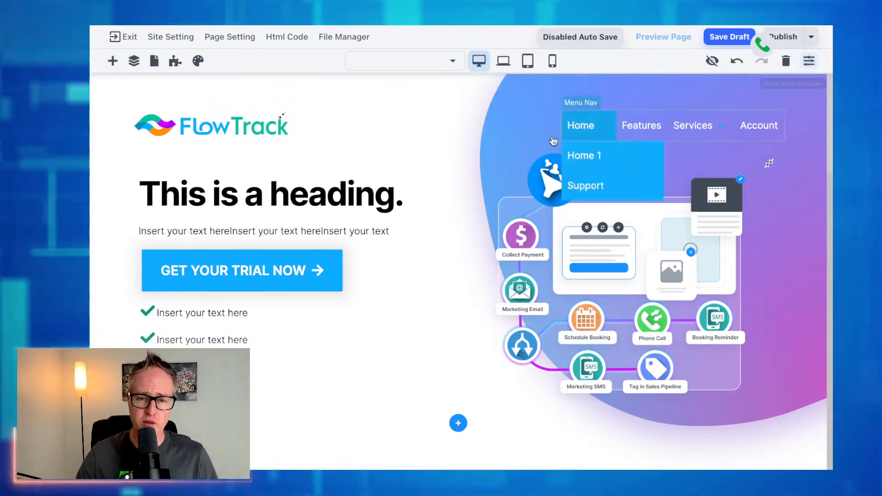
Link the hero's "GET YOUR TRIAL NOW" button to a new popup named my-popup-2.
left_click(298, 260)
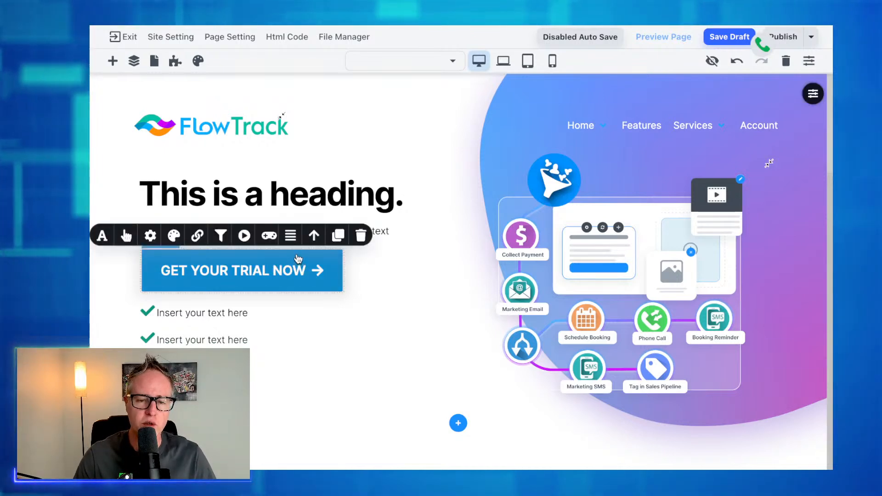
left_click(198, 237)
left_click(131, 175)
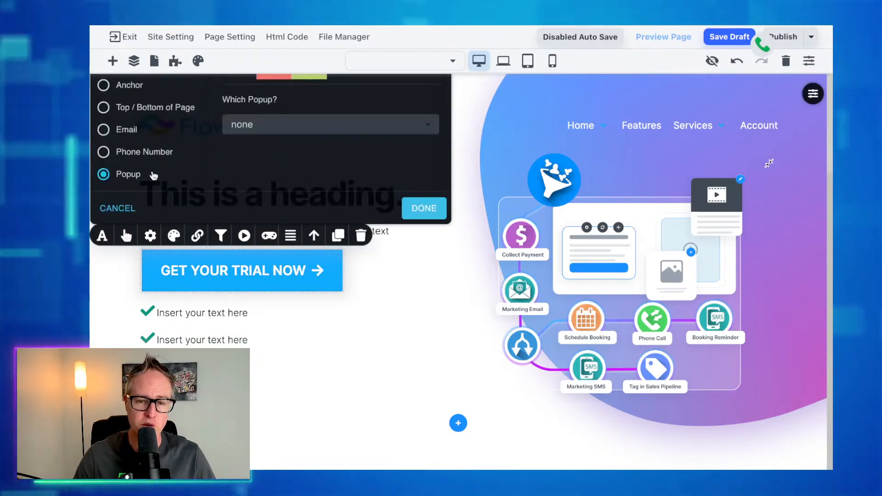
left_click(396, 124)
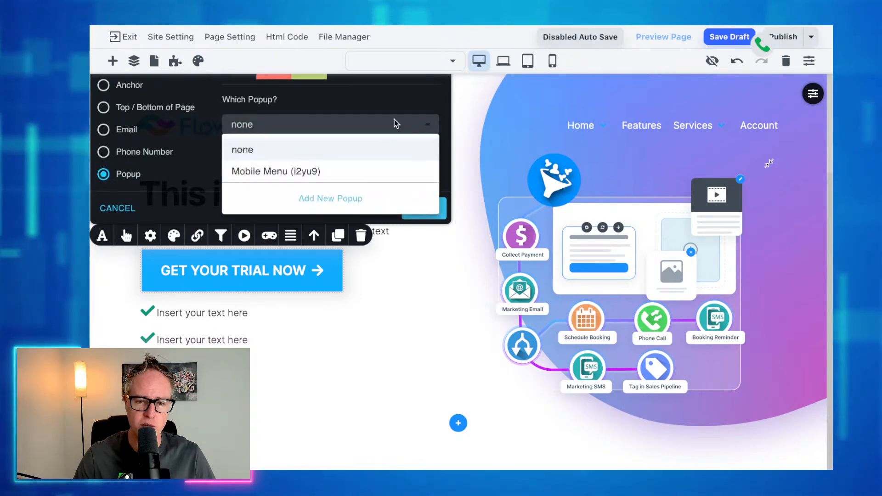
left_click(355, 198)
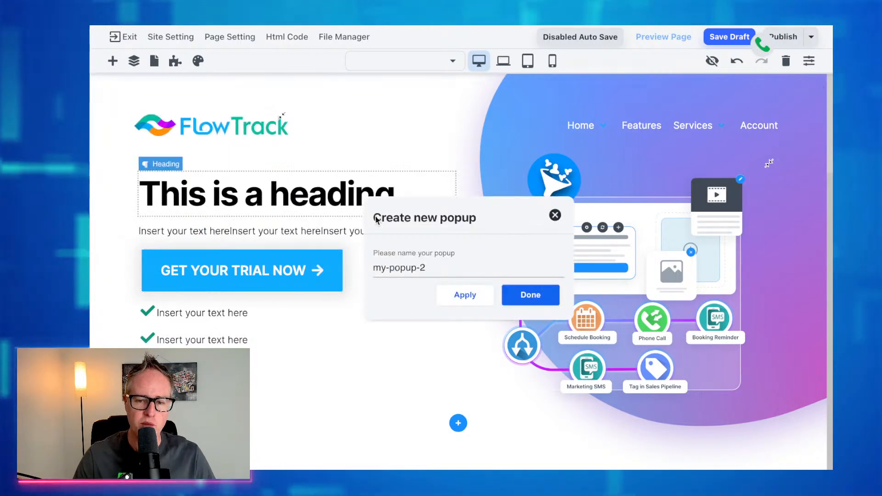
left_click(509, 295)
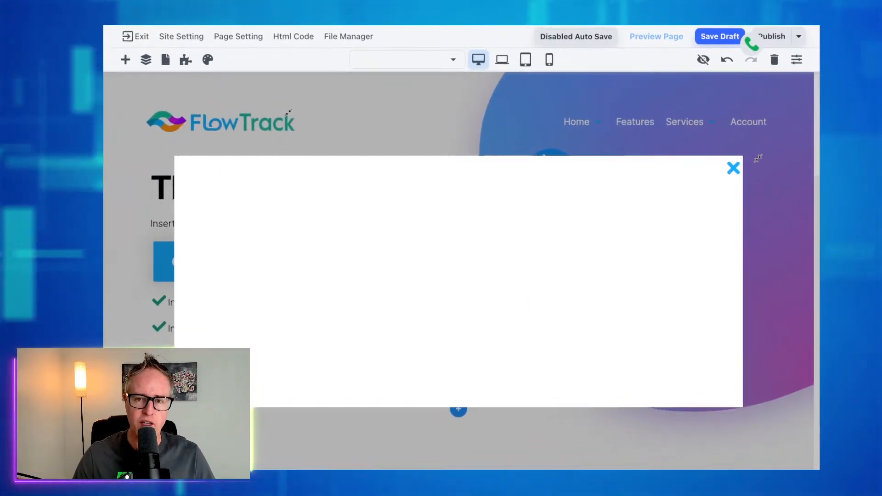
Make the popup fill the screen by setting its maximum width and minimum height to 100%.
left_click(530, 186)
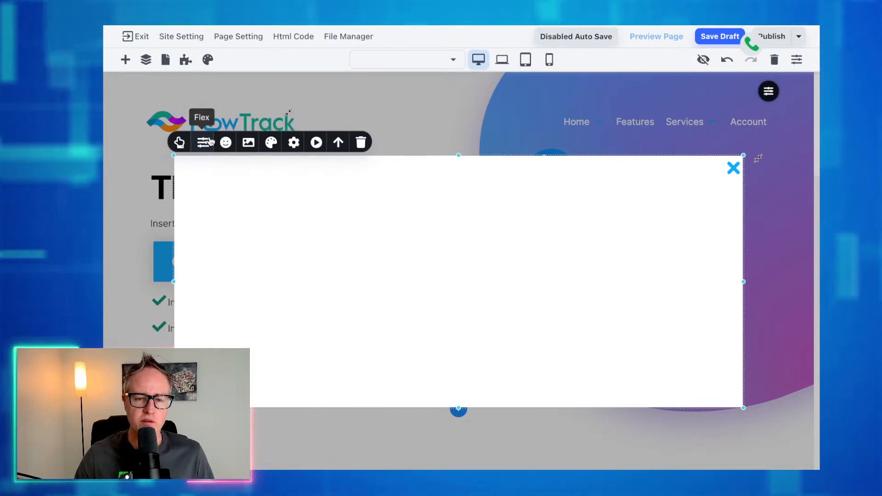
left_click(293, 143)
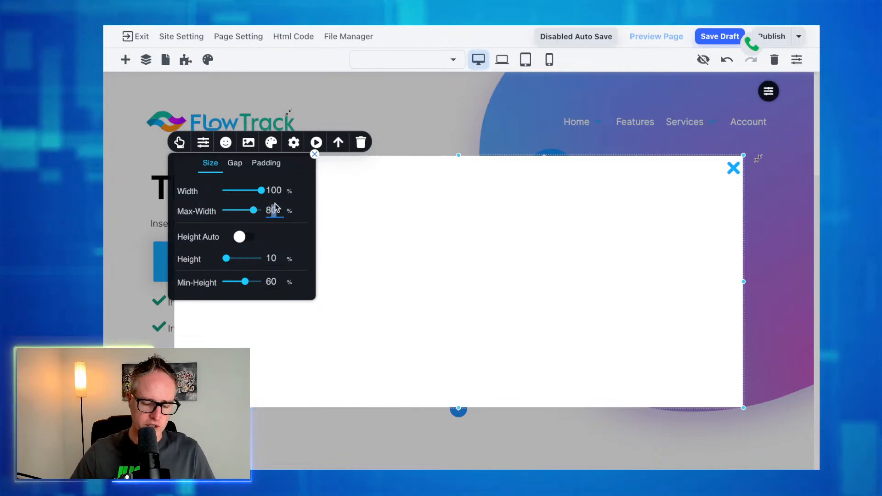
key("BackSpace")
key("BackSpace")
type("100")
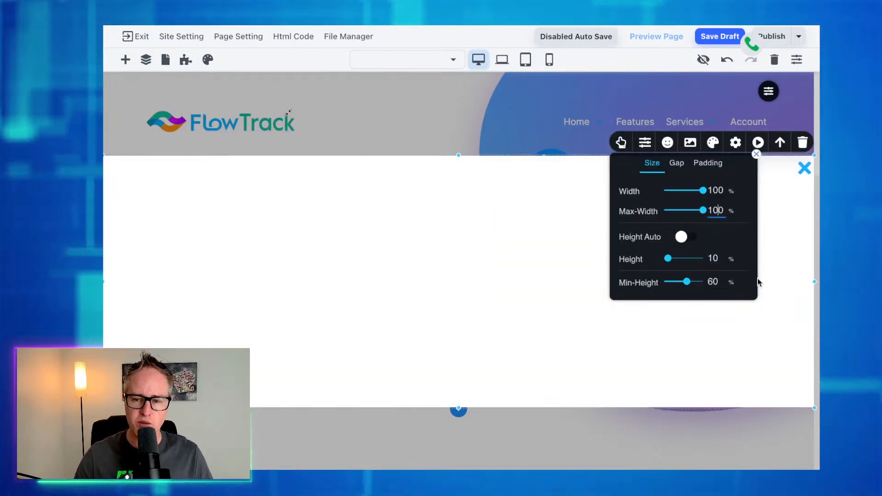
left_click(719, 279)
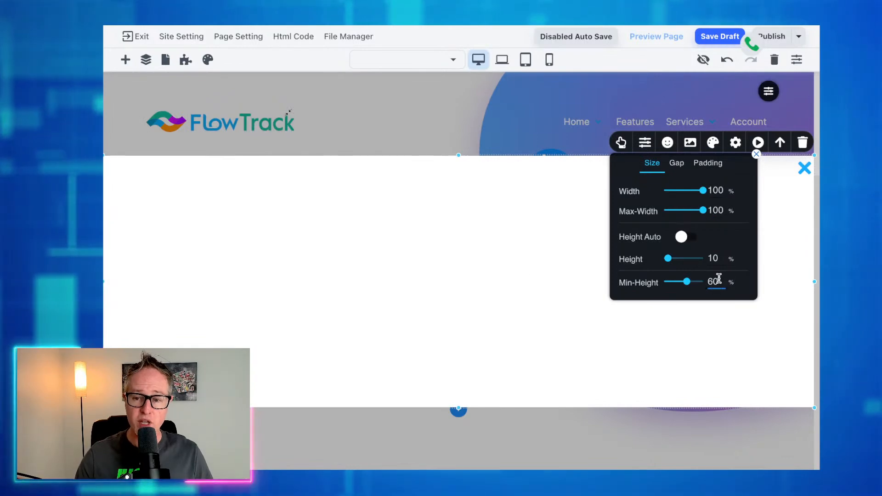
key("Left")
key("BackSpace")
type("10")
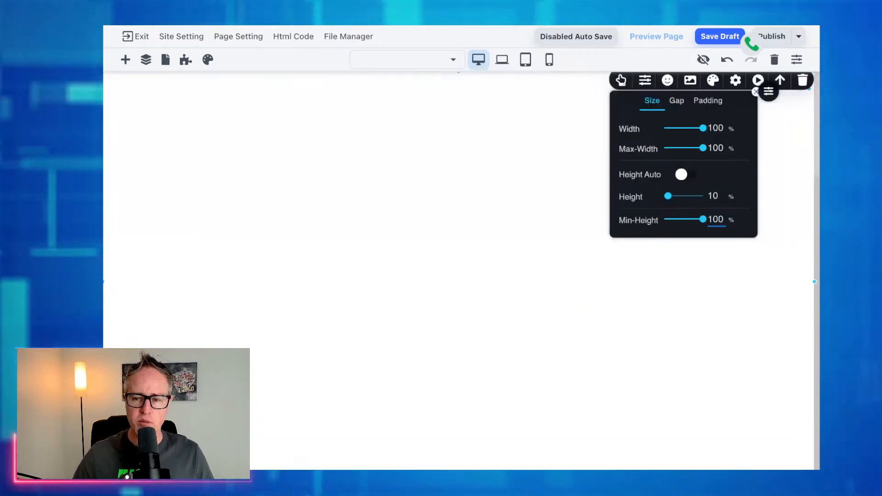
left_click(453, 280)
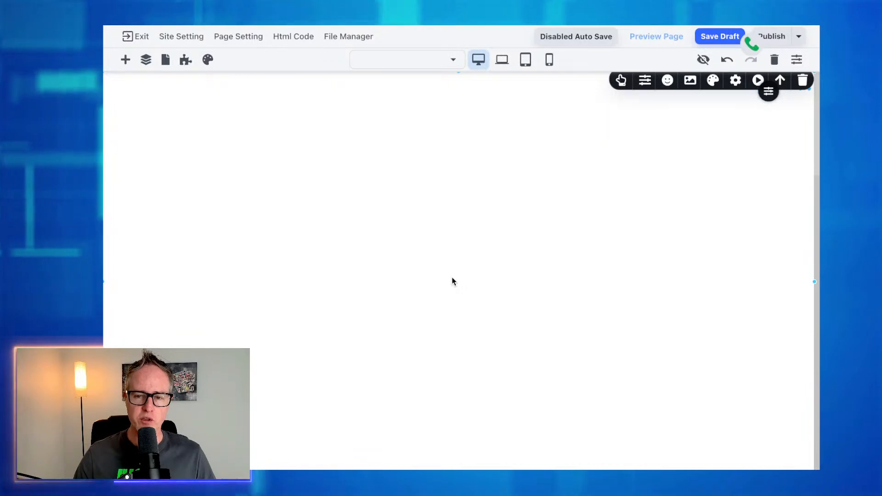
Change the popup's solid background to a semi-transparent black so the page shows through.
left_click(713, 82)
left_click(690, 102)
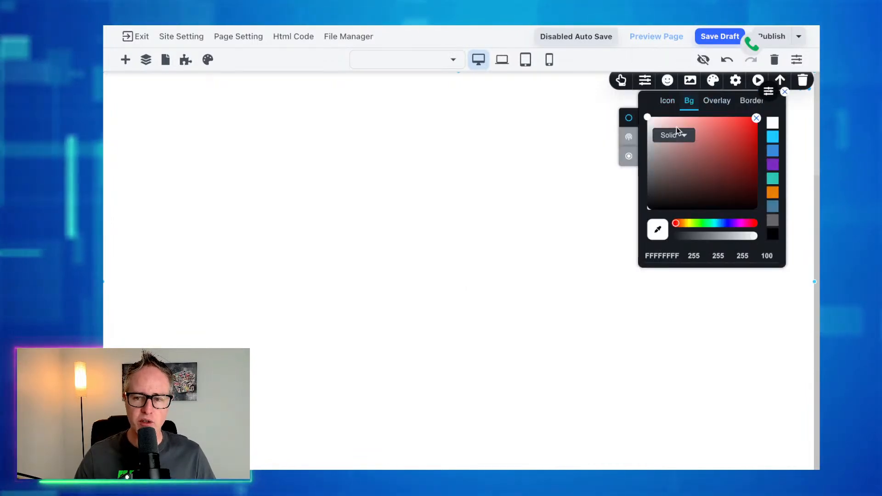
left_click(704, 237)
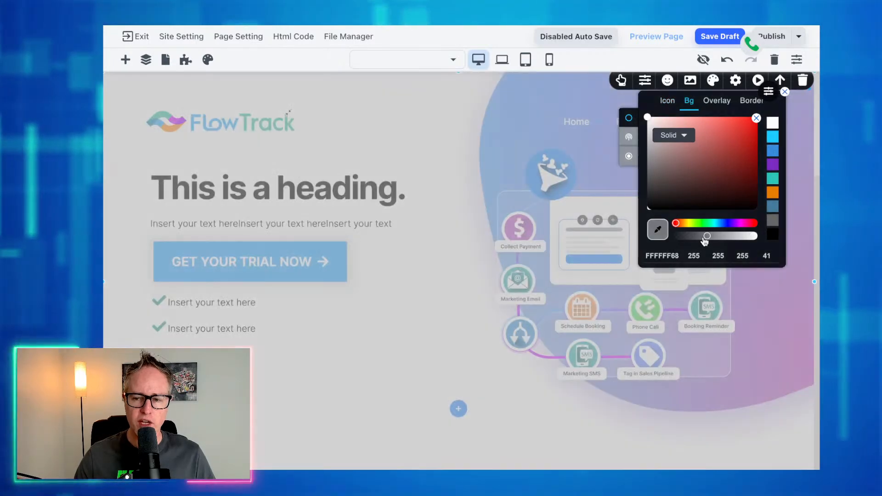
left_click_drag(654, 186, 645, 216)
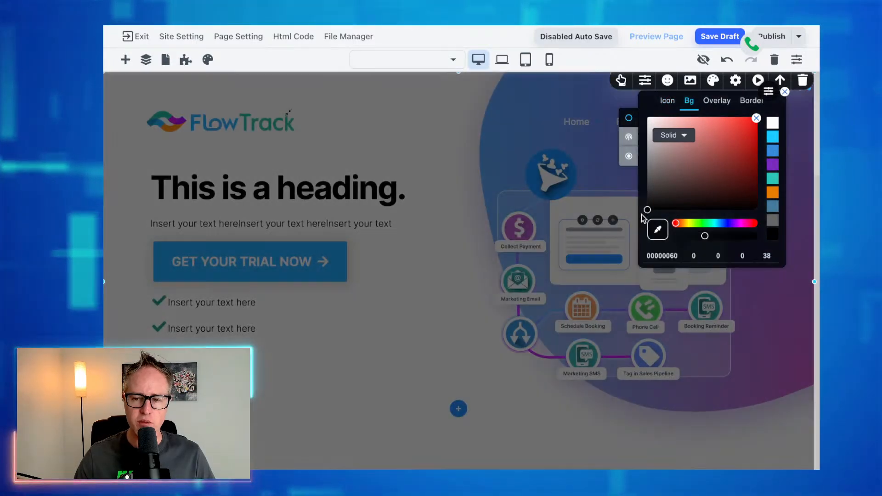
left_click_drag(705, 236, 702, 238)
left_click(504, 173)
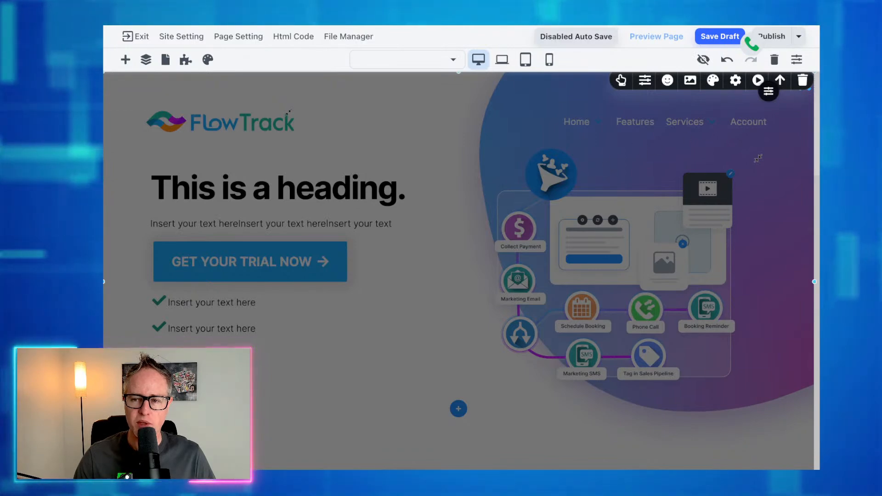
Enlarge the popup's close icon to a custom size of about 57 px.
left_click(667, 80)
left_click(721, 165)
left_click_drag(626, 185, 646, 187)
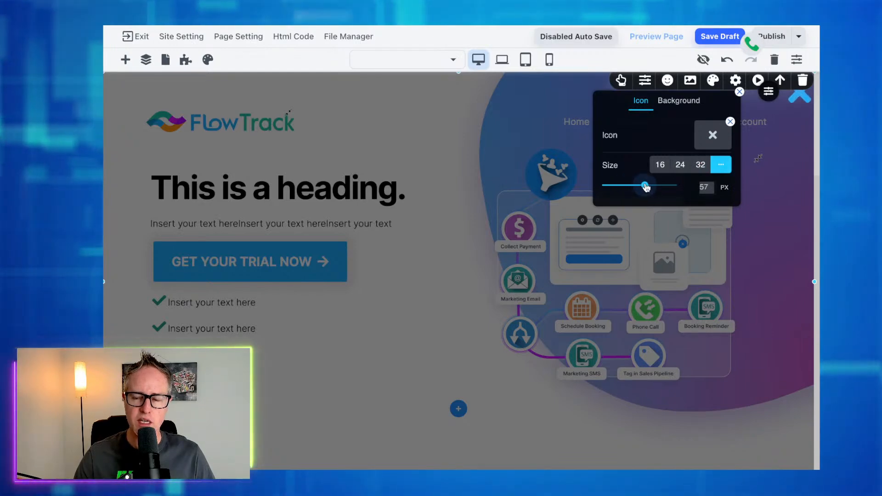
left_click(517, 189)
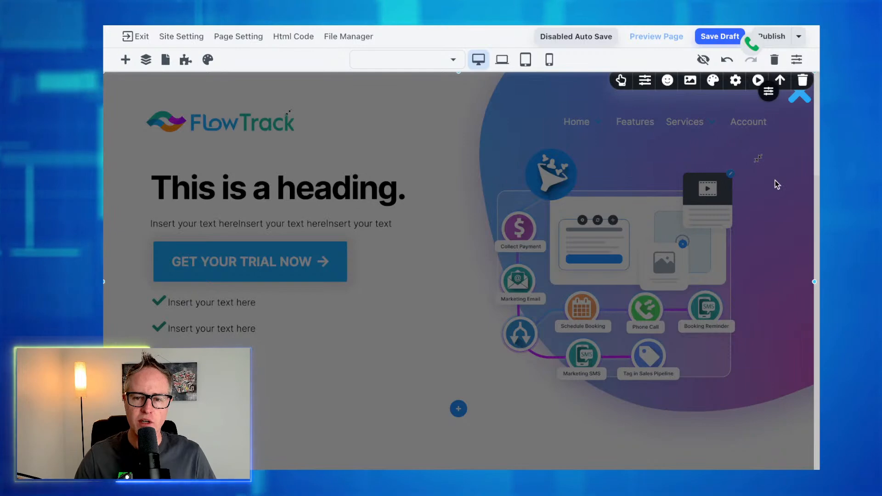
Apply the first system asset found for "popup" as the popup's background image and shift its focal point toward the image's lower right curve.
left_click(692, 81)
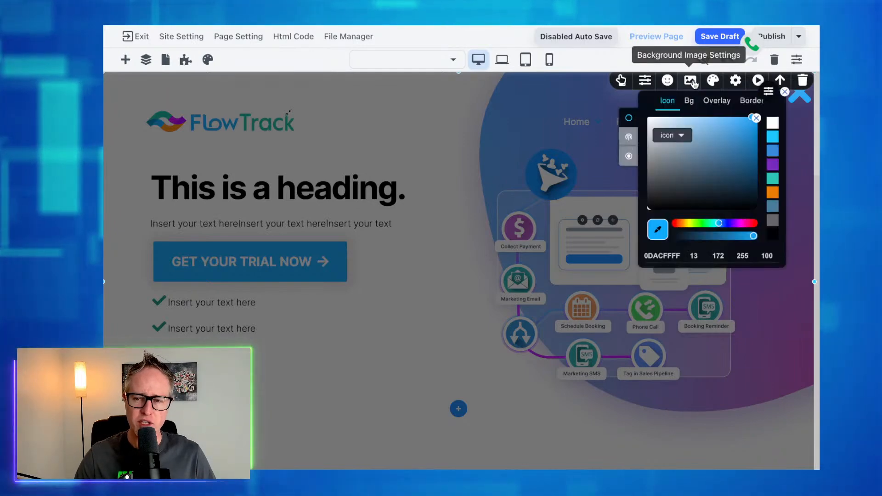
left_click(694, 81)
left_click(715, 145)
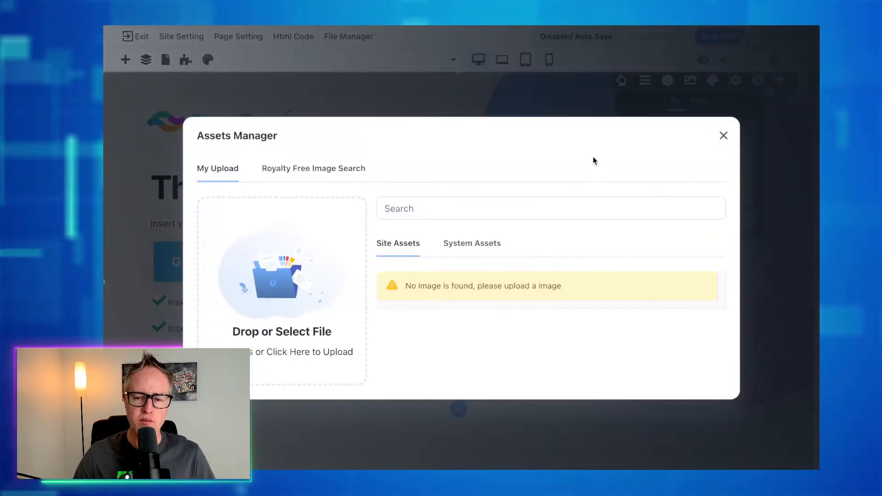
left_click(457, 211)
type("popup")
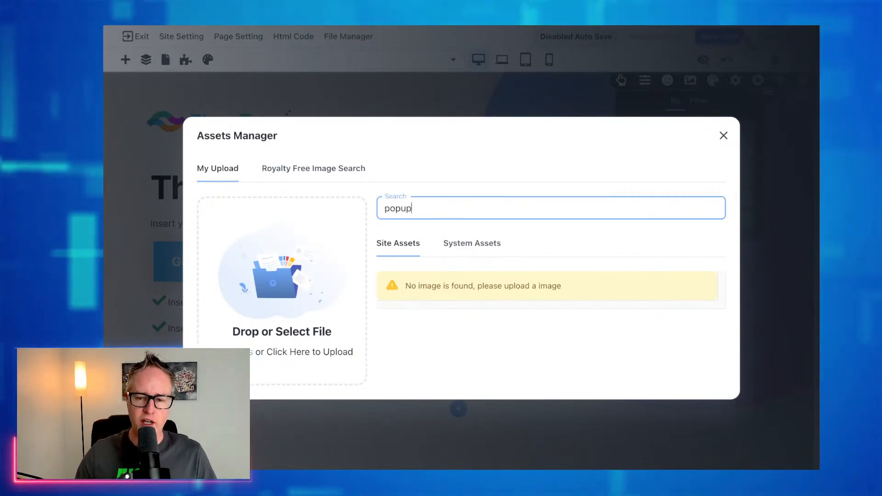
left_click(492, 241)
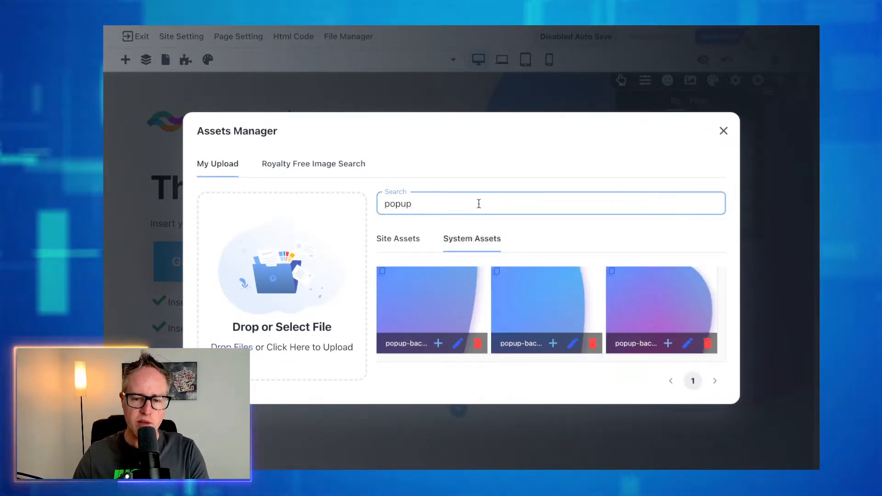
left_click(410, 309)
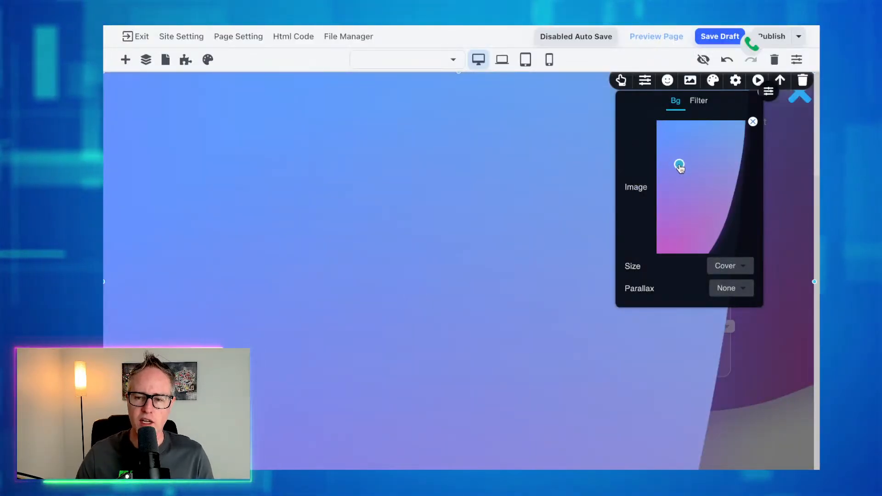
left_click_drag(690, 181, 723, 214)
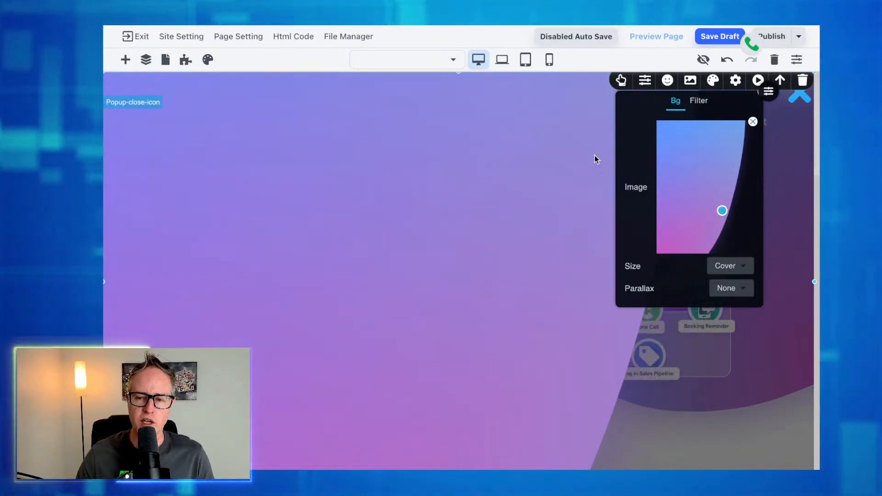
left_click(559, 176)
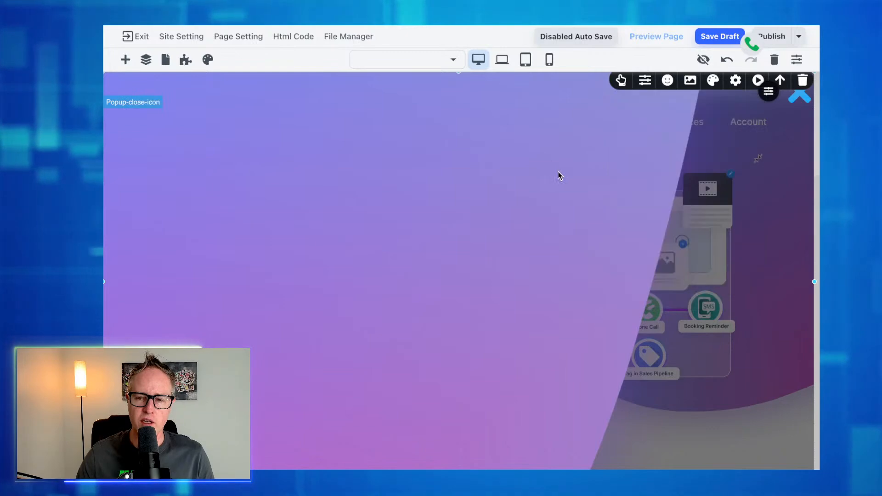
Add a heading to the popup and set its text alignment to justified.
left_click(131, 62)
left_click_drag(221, 143, 364, 187)
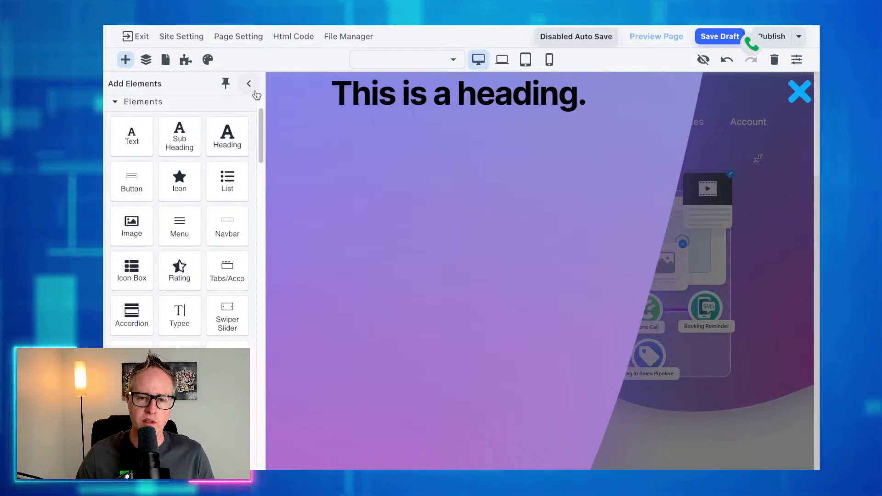
left_click(349, 90)
left_click(712, 129)
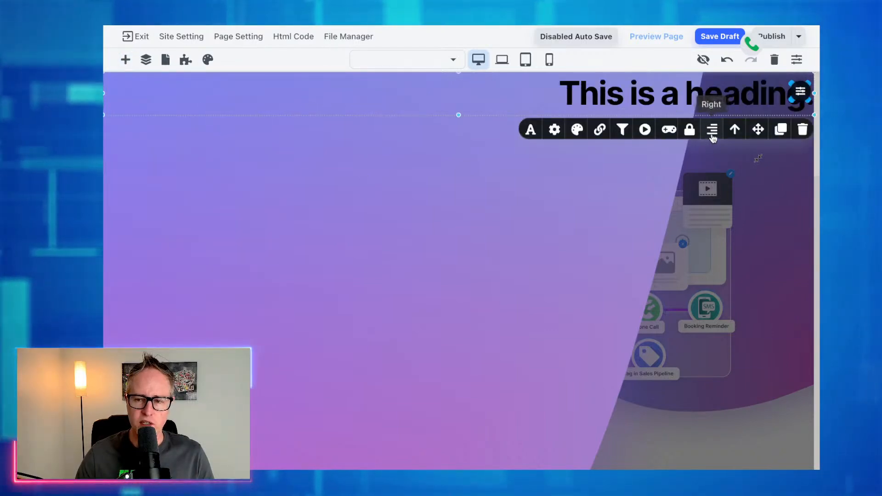
left_click(712, 129)
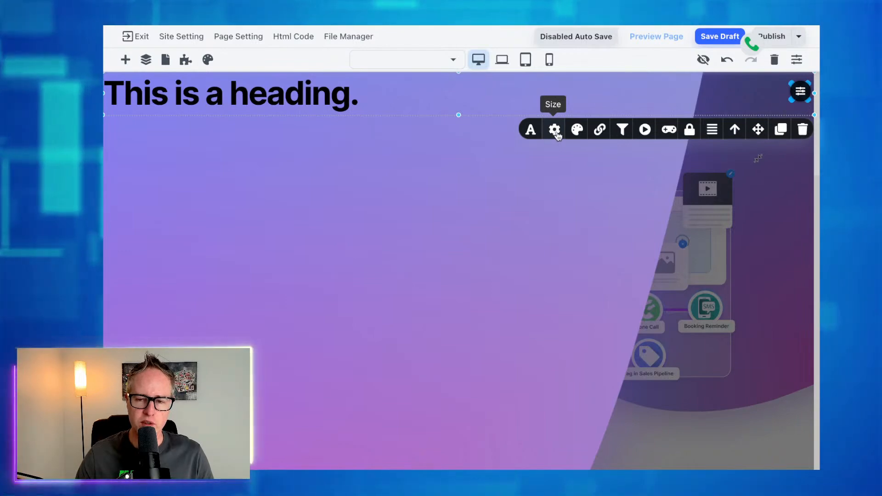
Color the popup heading white and give it an equal margin on all sides.
left_click(578, 130)
left_click_drag(542, 173, 507, 166)
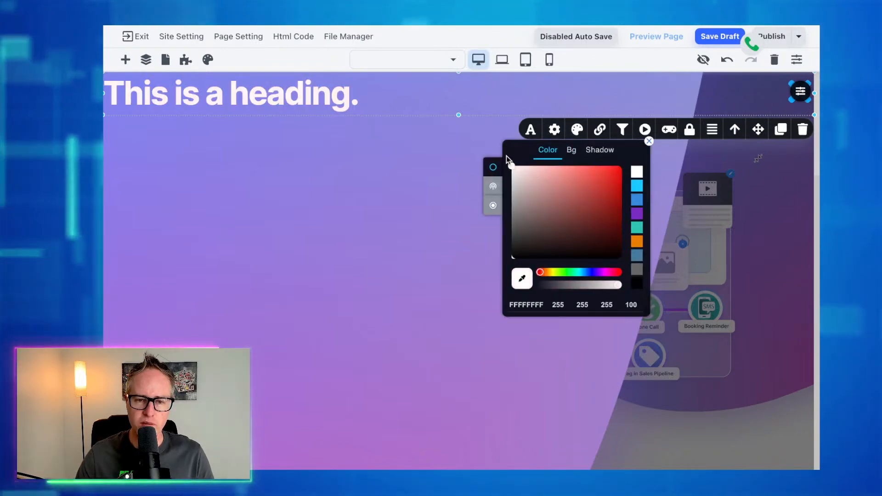
left_click(555, 130)
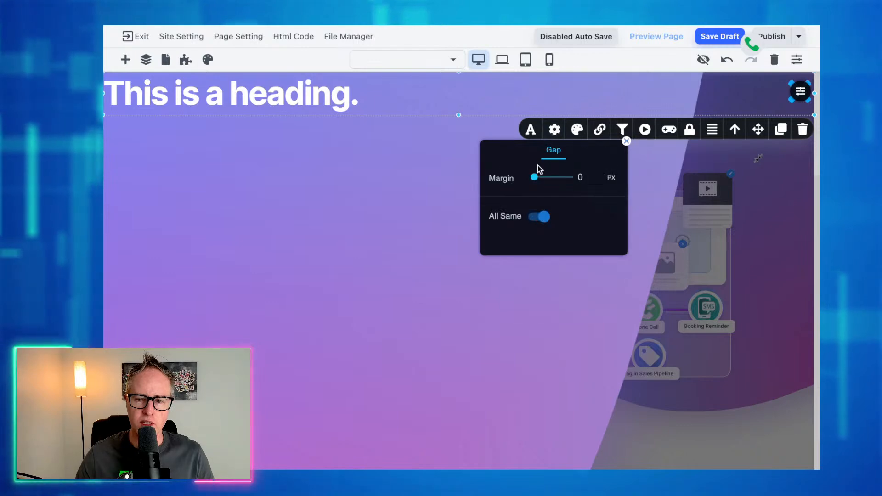
left_click(535, 179)
left_click_drag(537, 182, 564, 139)
left_click(374, 203)
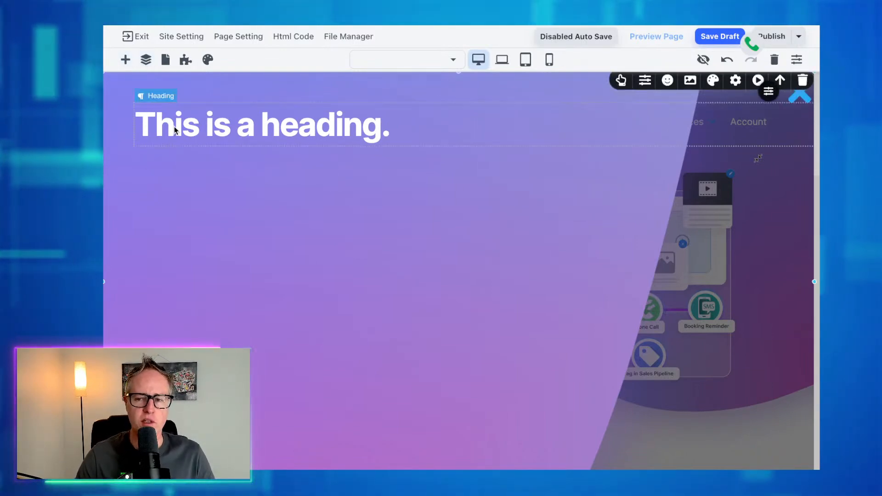
Close the popup and look over the available elements and the hero section on the page.
left_click(795, 103)
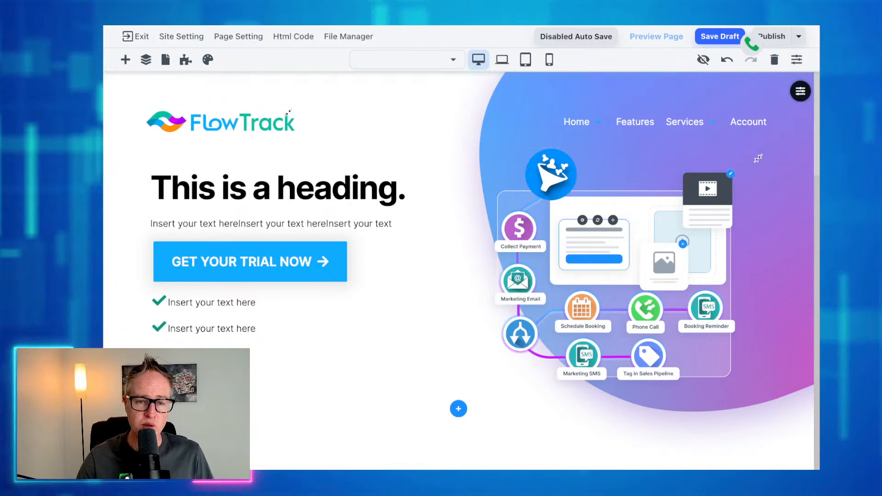
left_click(124, 60)
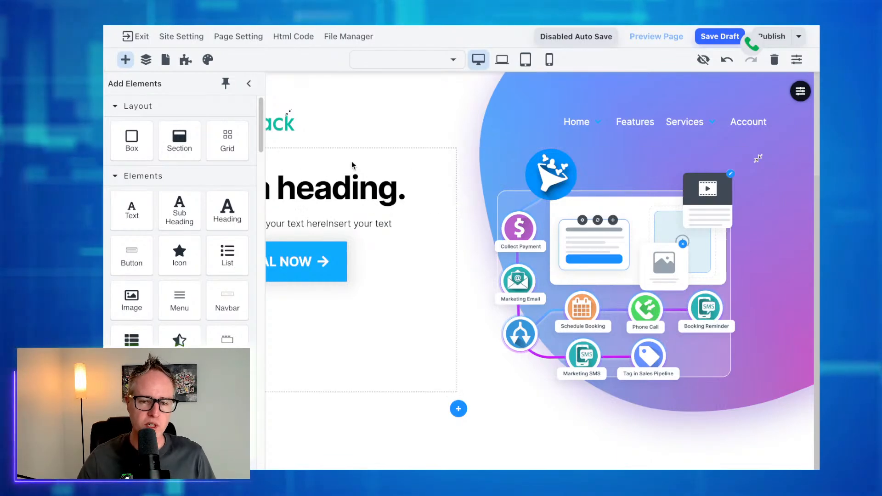
left_click(366, 162)
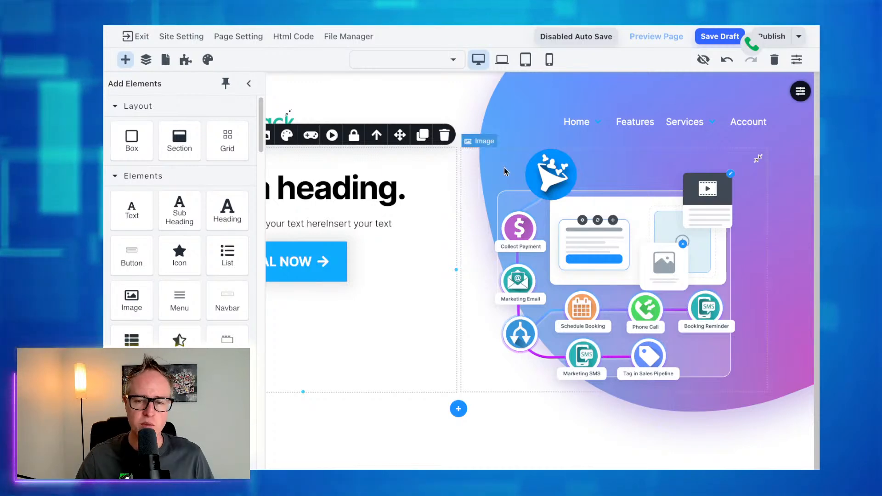
left_click(248, 85)
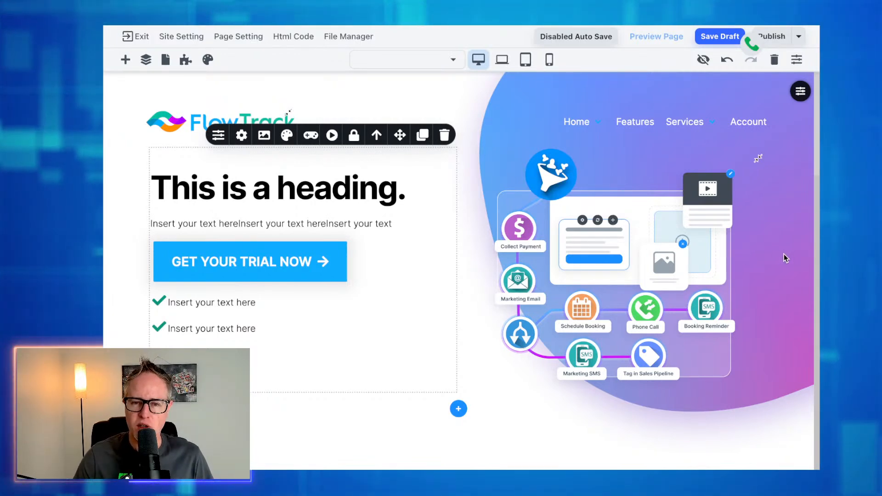
scroll(585, 282, "down", 4)
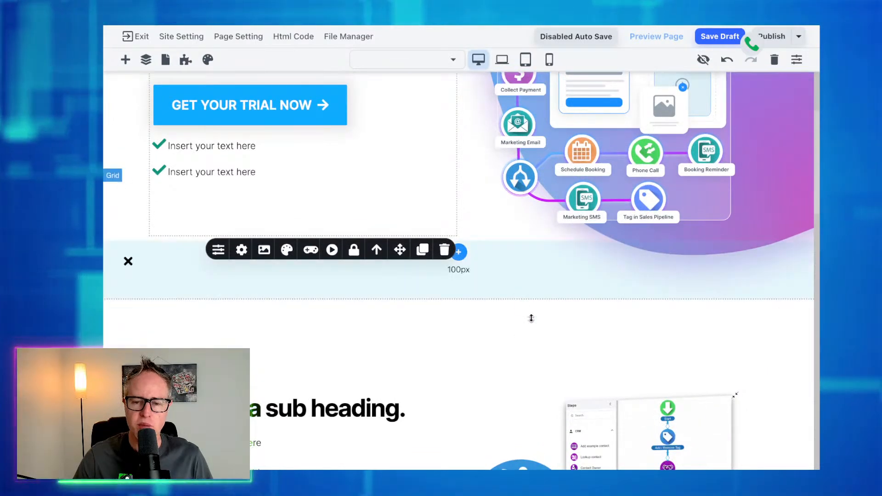
scroll(525, 343, "up", 4)
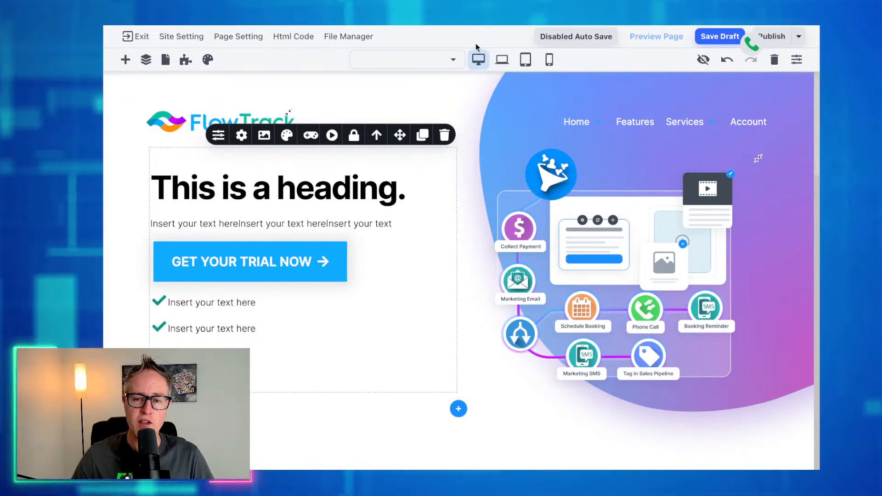
Switch to the tablet layout and set the hero section's background image size to Contain.
left_click(509, 66)
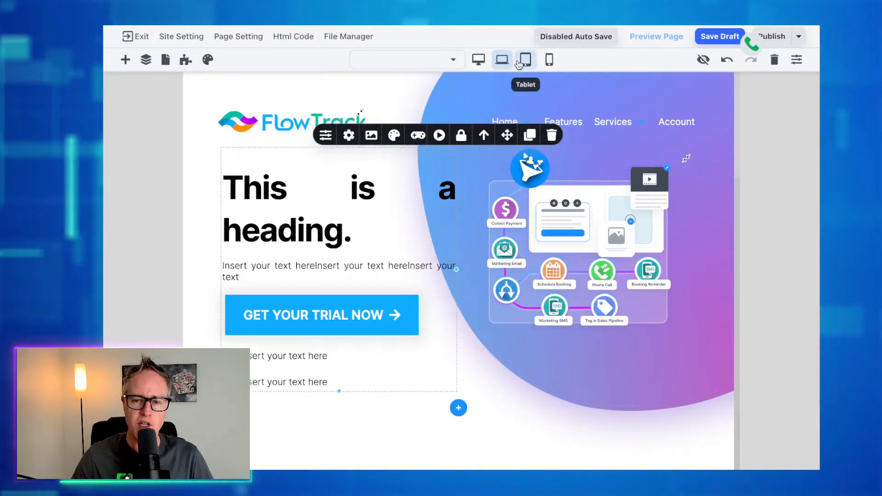
left_click(520, 65)
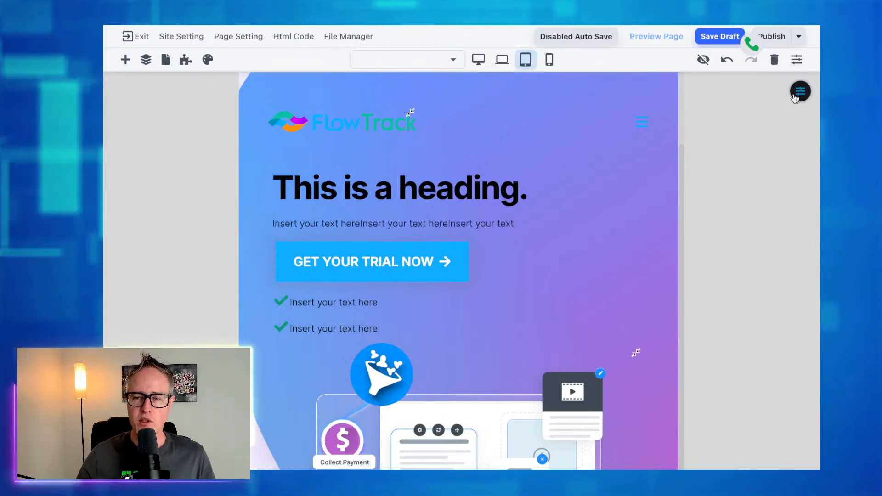
mouse_move(796, 98)
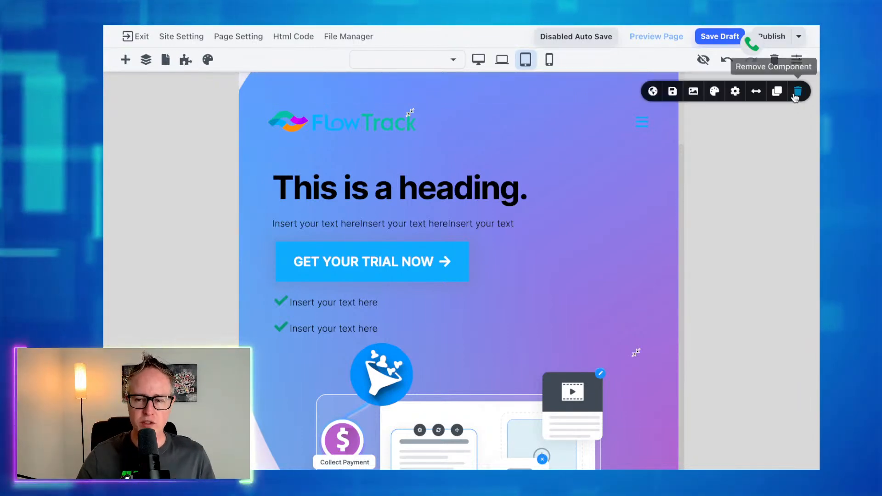
left_click(699, 94)
left_click(736, 190)
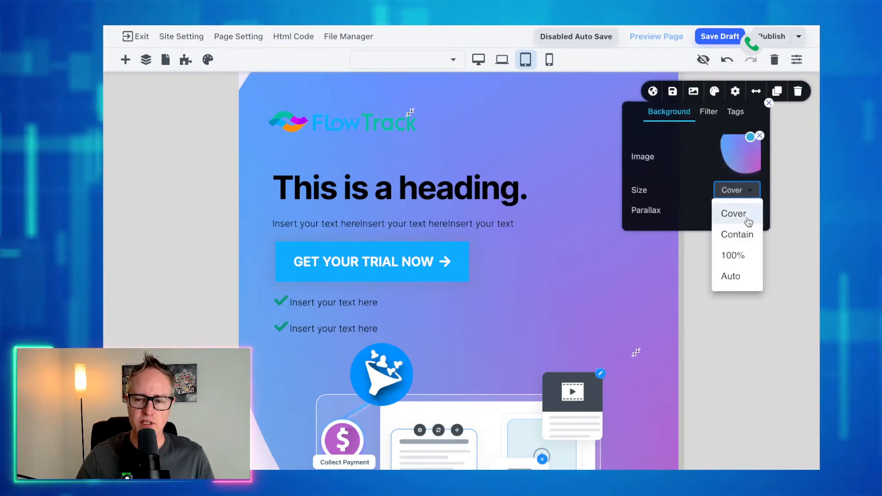
left_click(749, 234)
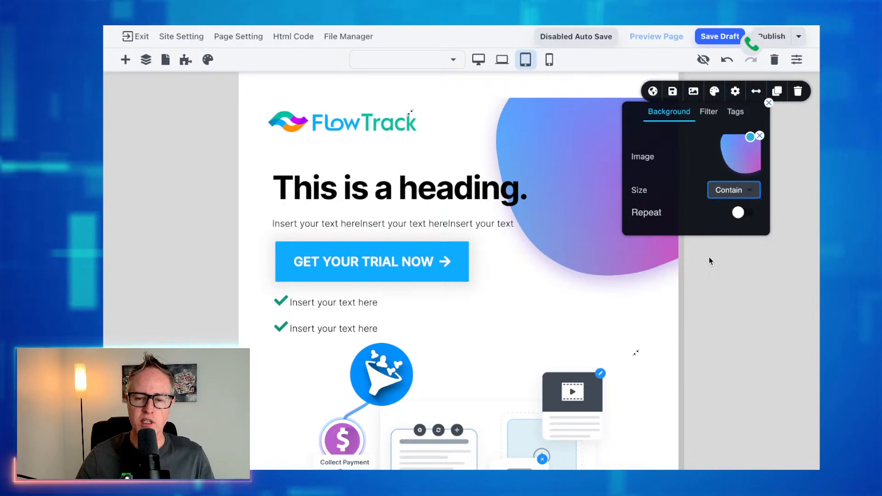
left_click(618, 291)
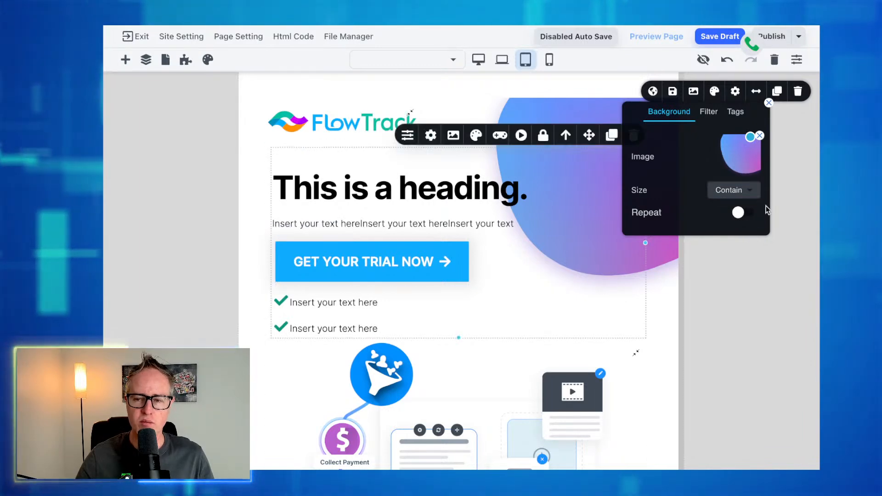
left_click(761, 123)
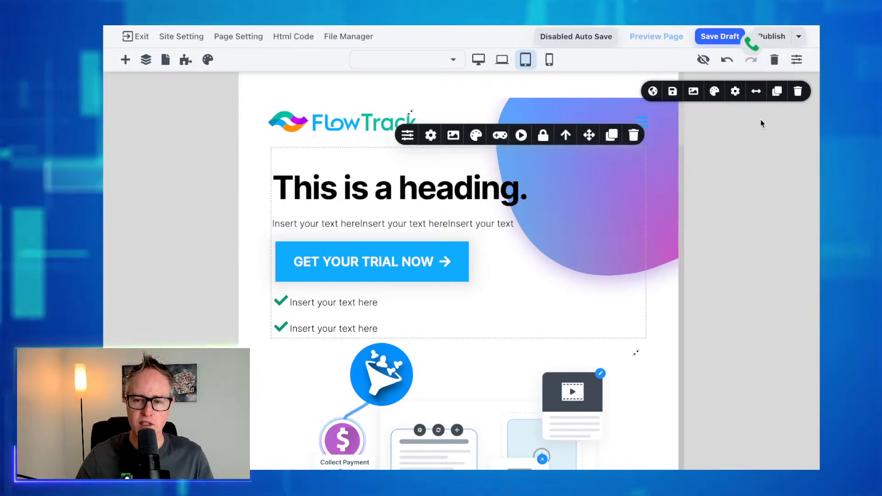
left_click(659, 169)
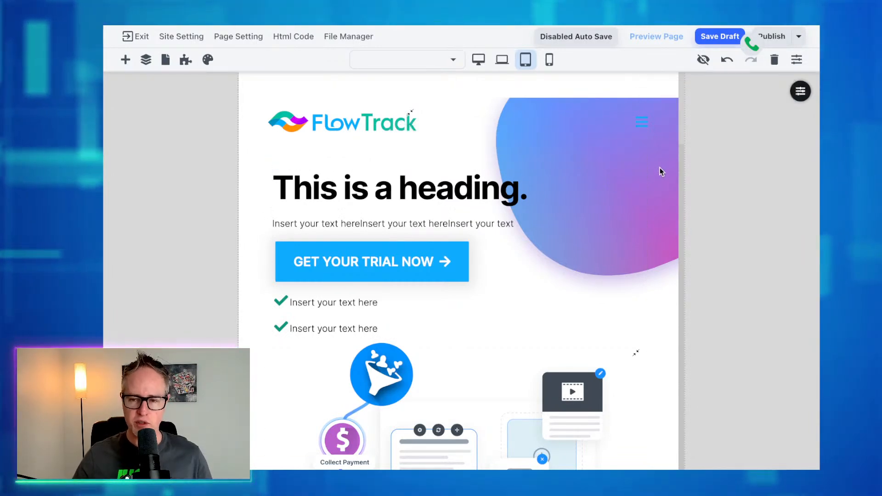
Enlarge the navbar's menu icon to size 32 and color it white in the tablet layout.
left_click(639, 124)
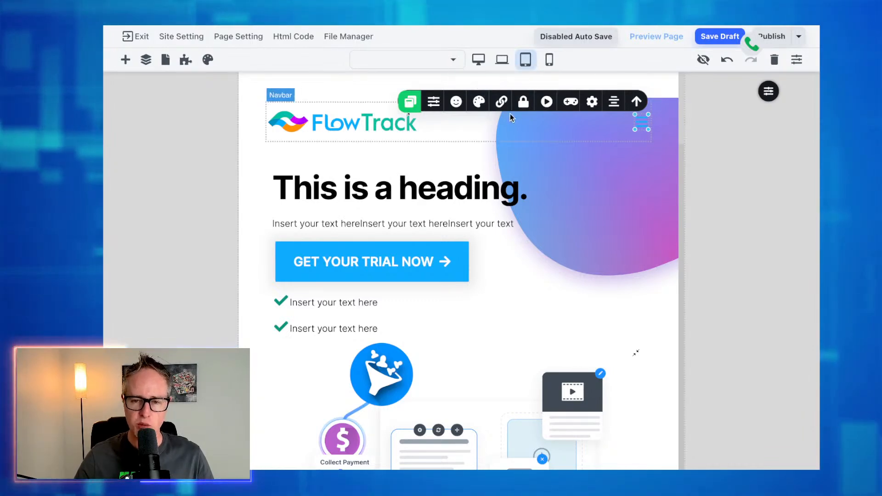
left_click(456, 102)
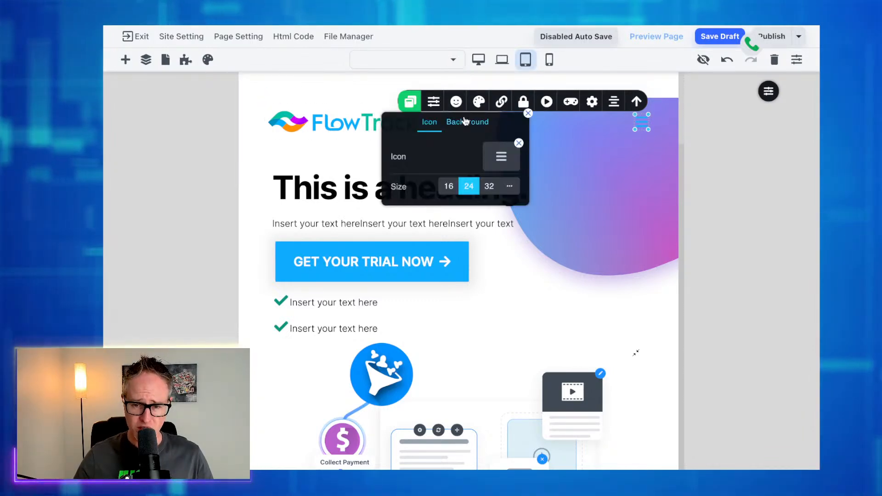
left_click(491, 186)
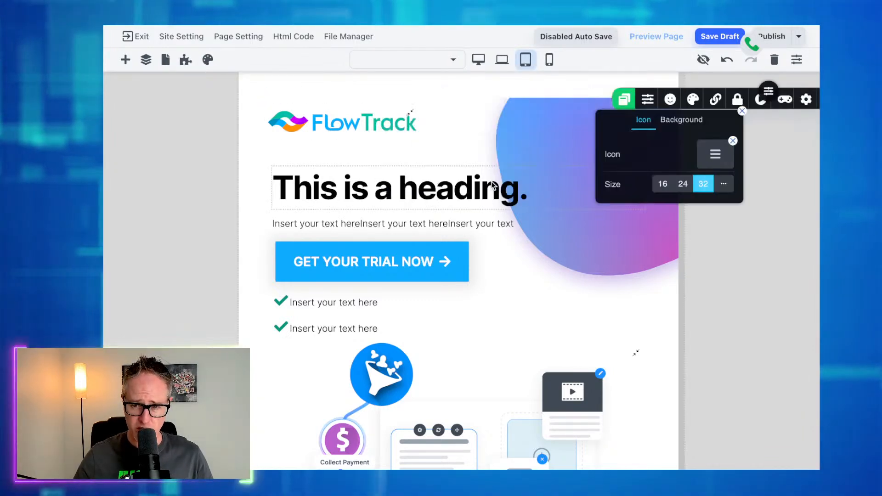
left_click(692, 99)
left_click_drag(650, 149, 628, 136)
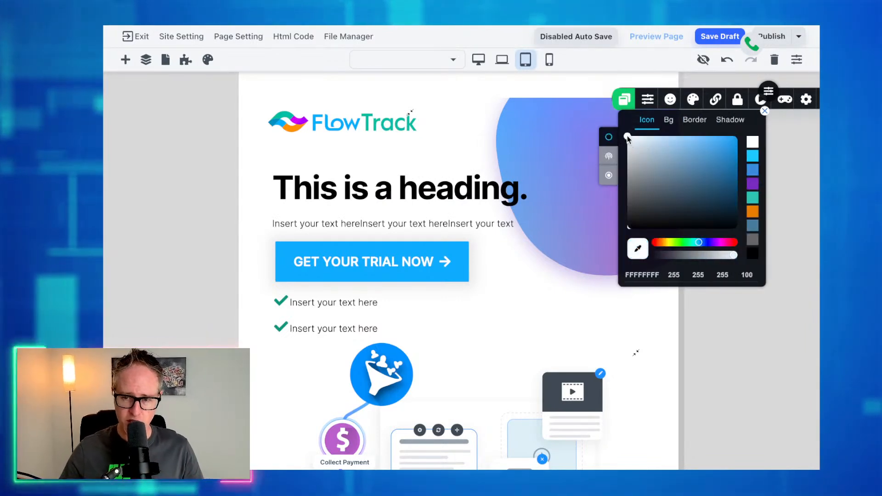
left_click(504, 146)
left_click(412, 164)
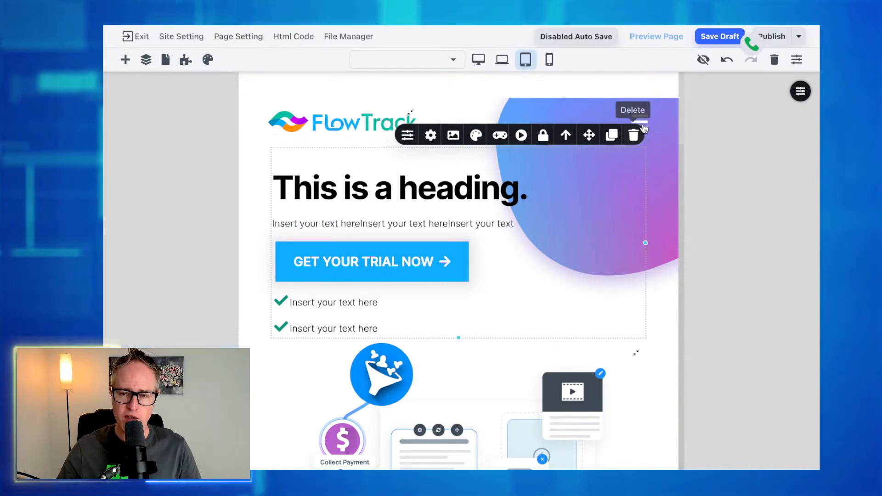
Check the mobile layout, return to tablet, and increase only the bottom margin of the hero's checkmark list to space it from the image.
left_click(553, 58)
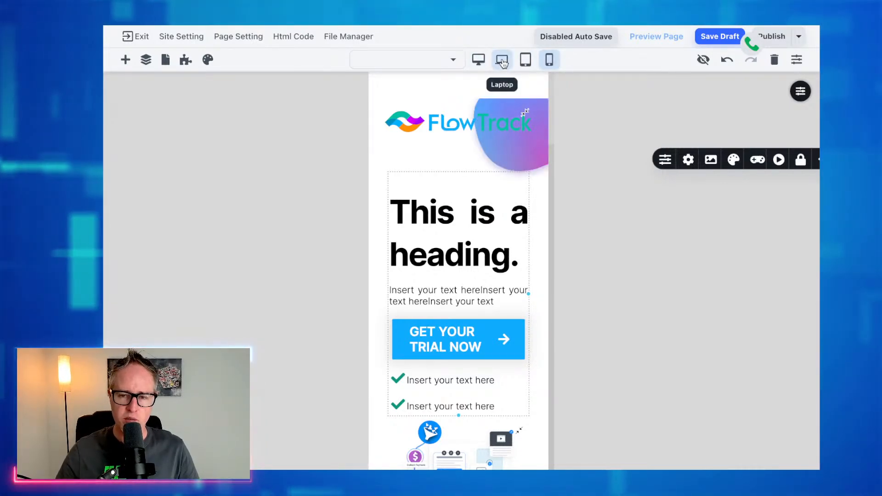
left_click(526, 60)
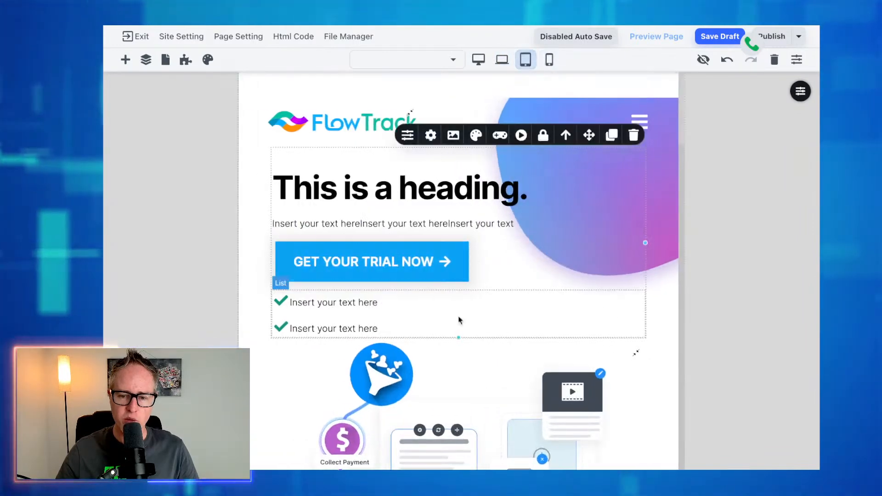
left_click(455, 335)
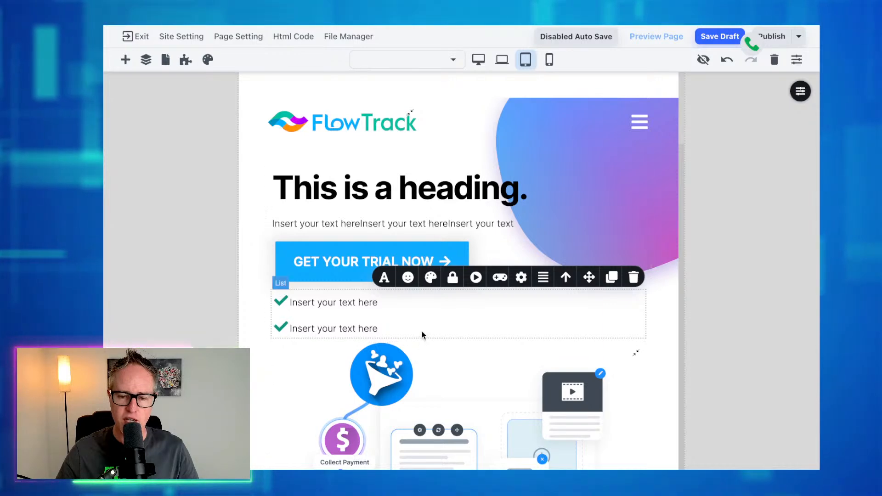
left_click(520, 278)
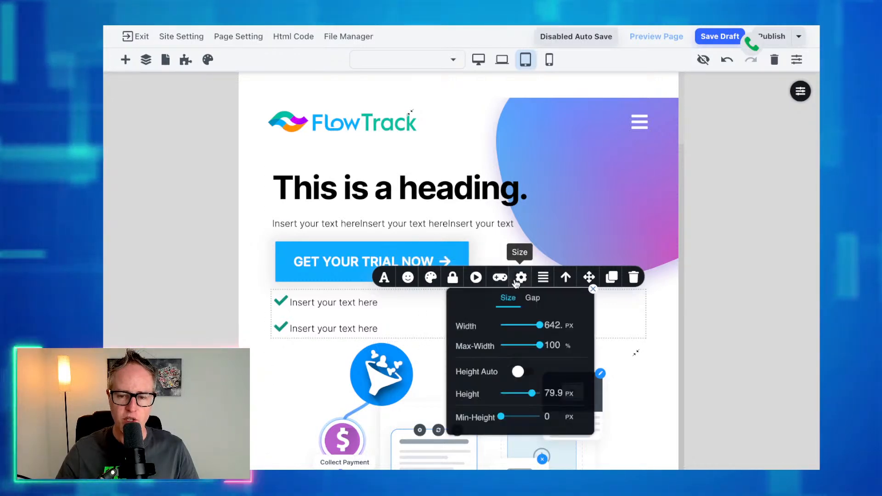
left_click(532, 298)
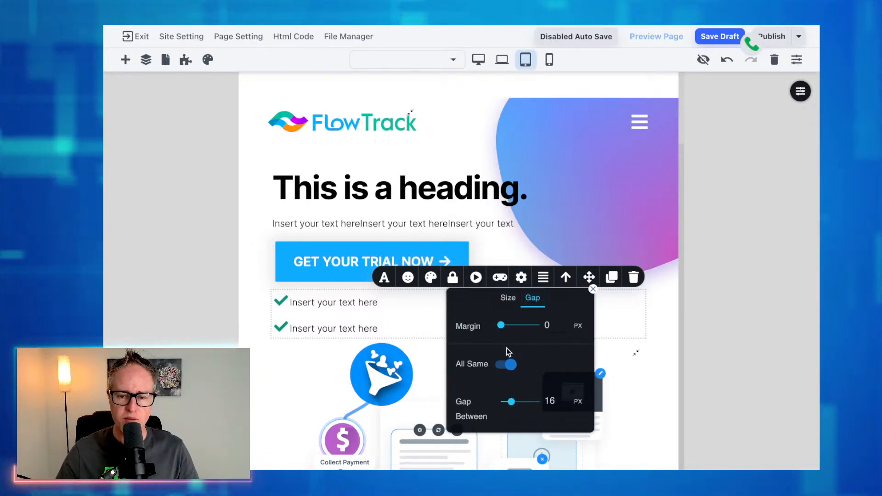
left_click(508, 363)
left_click_drag(501, 136, 515, 140)
left_click(389, 184)
Review the hero section in the tablet layout and return to the desktop layout.
scroll(479, 255, "down", 4)
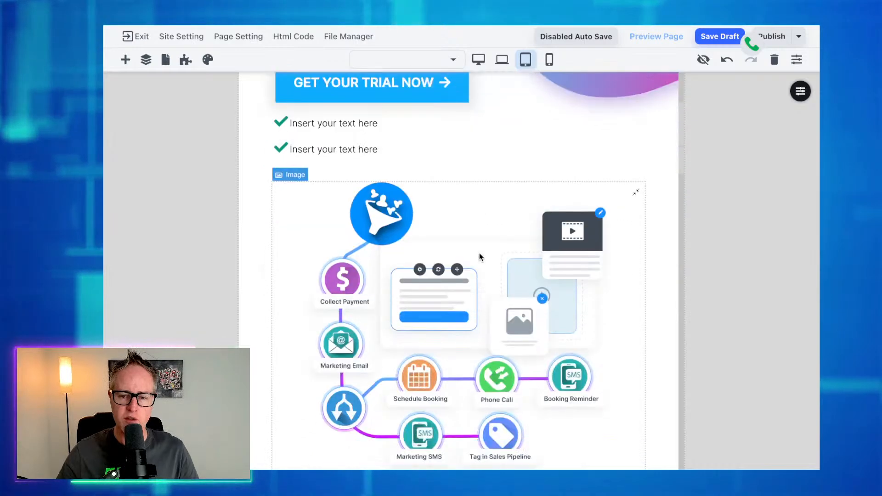
scroll(478, 253, "down", 1)
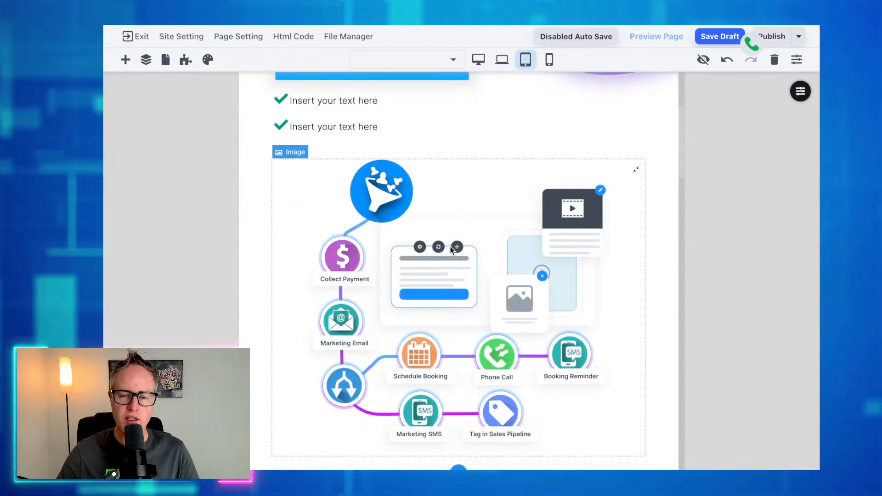
scroll(460, 207, "up", 4)
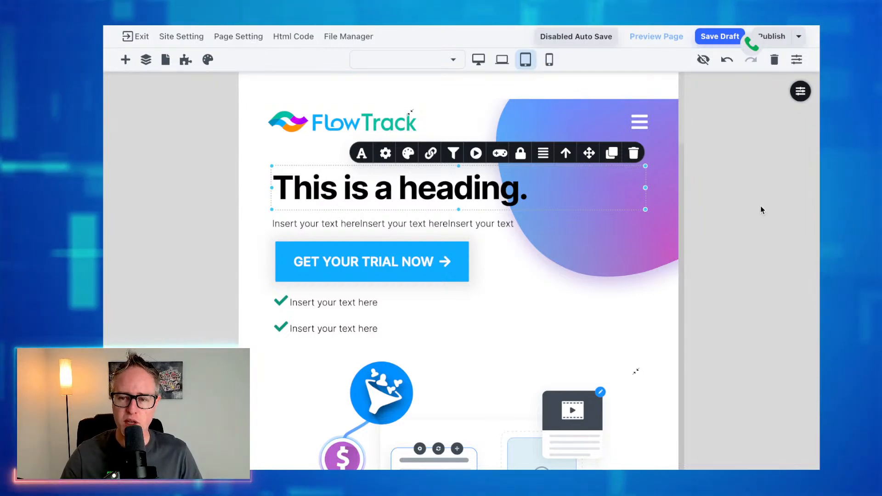
scroll(600, 245, "down", 1)
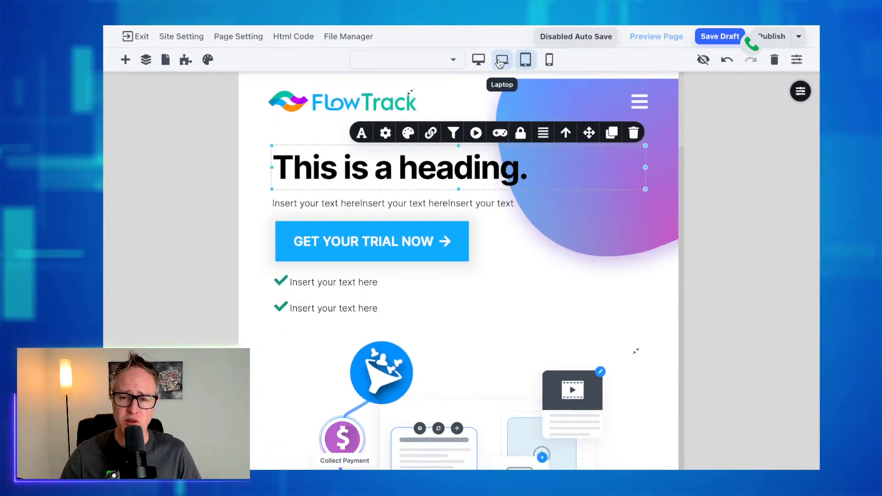
left_click(478, 60)
mouse_move(706, 96)
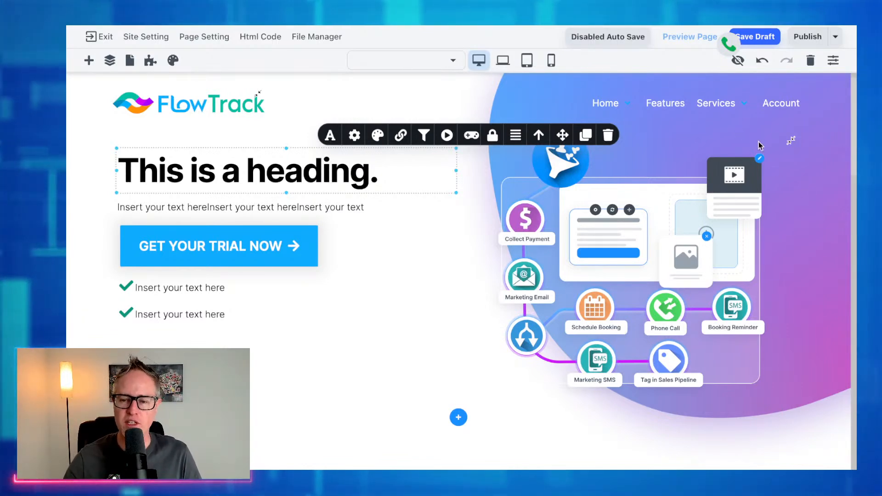
left_click(822, 104)
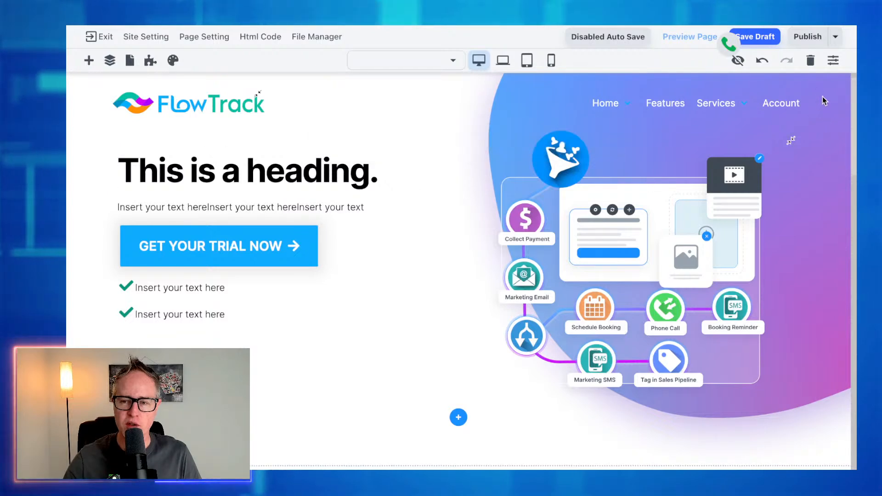
scroll(823, 99, "up", 1)
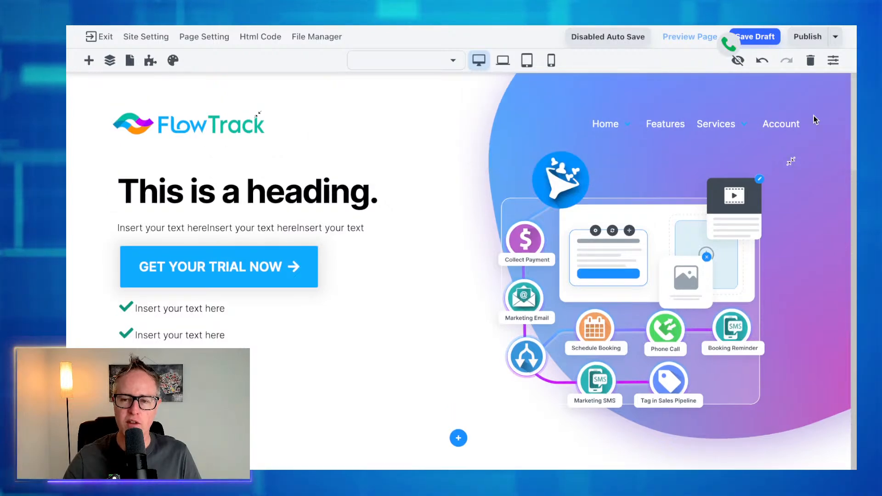
left_click(517, 129)
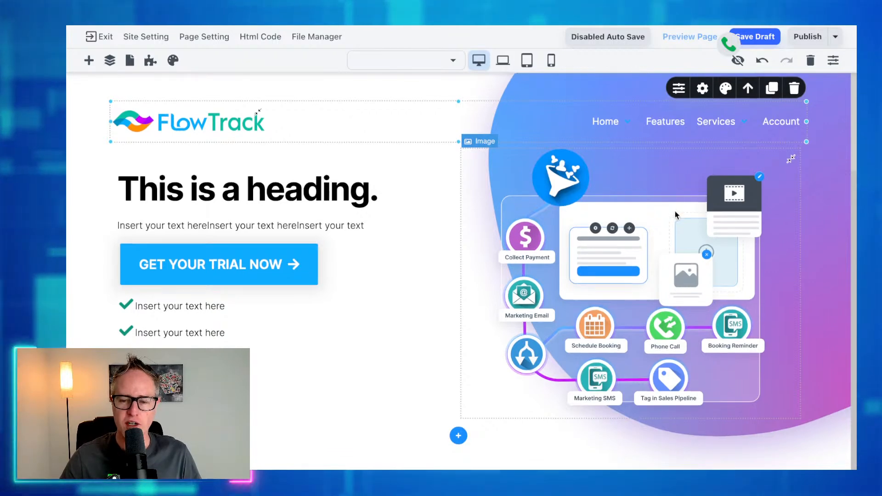
scroll(675, 213, "down", 2)
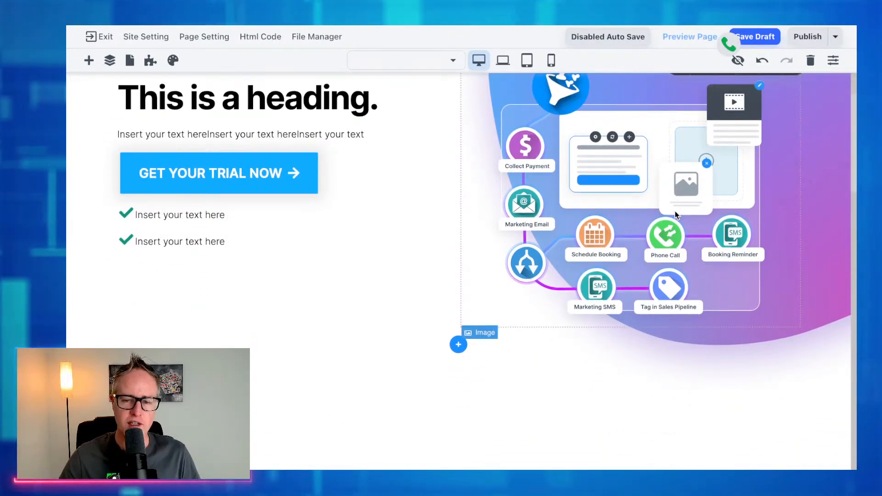
scroll(674, 211, "up", 2)
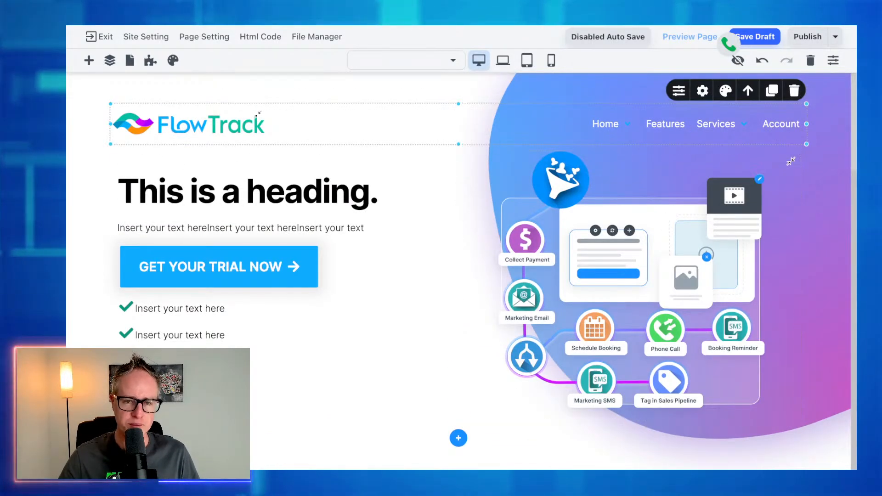